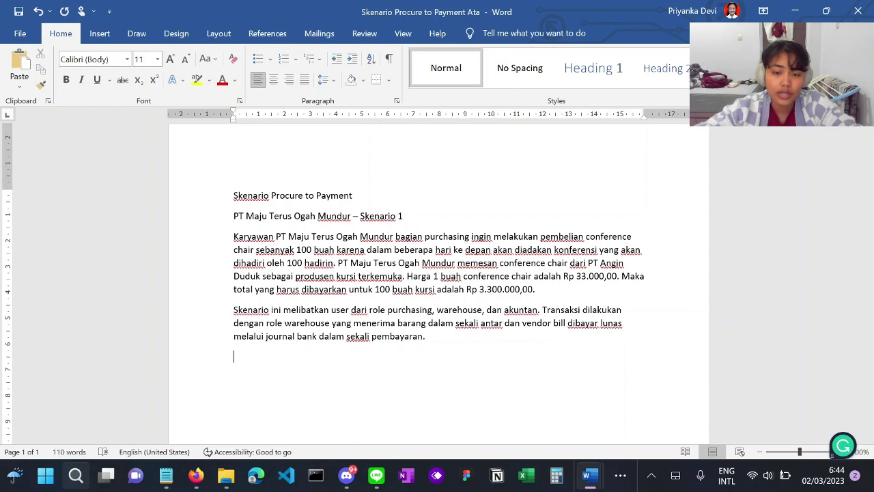
- Return to Odoo, go to Settings > Users & Companies > Users, and start a new user
{"action": "left_click", "coordinate": [620, 481]}
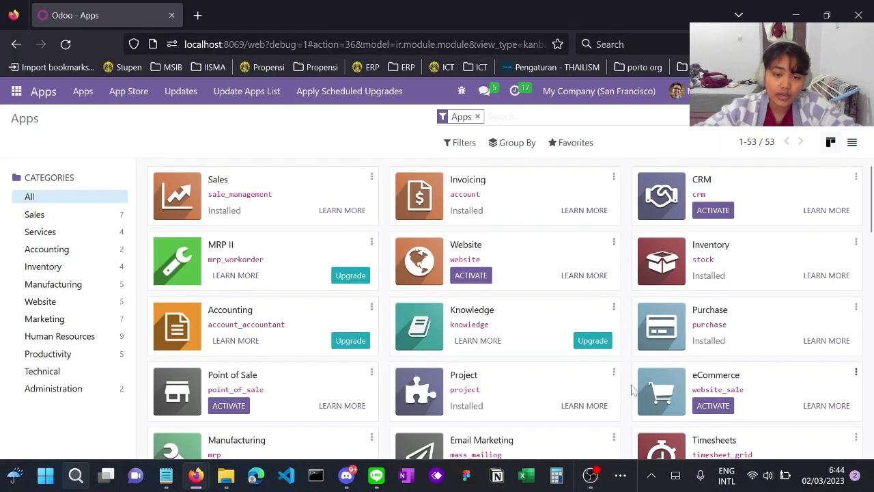
{"action": "scroll", "coordinate": [631, 386], "scroll_direction": "down", "scroll_amount": 1}
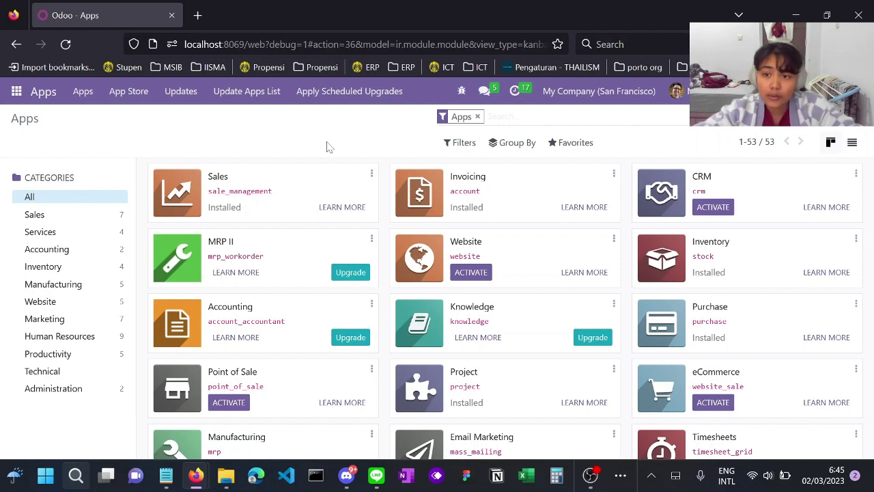
{"action": "left_click", "coordinate": [16, 96]}
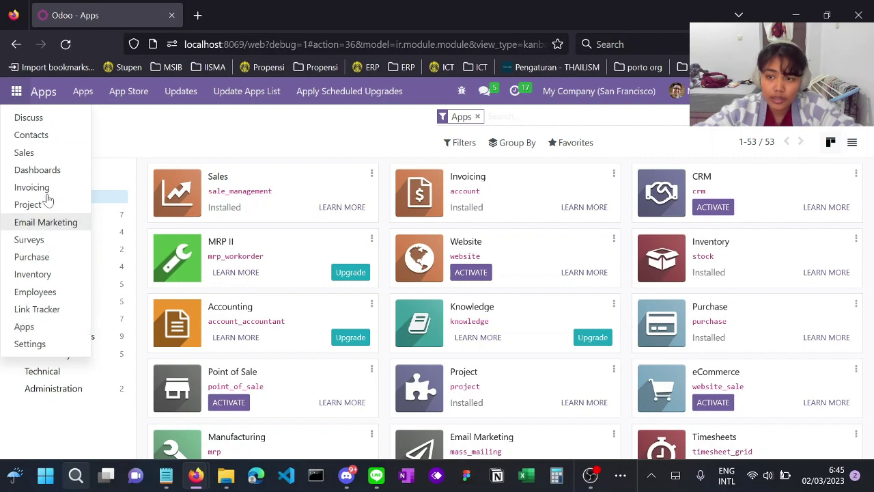
{"action": "left_click", "coordinate": [41, 345]}
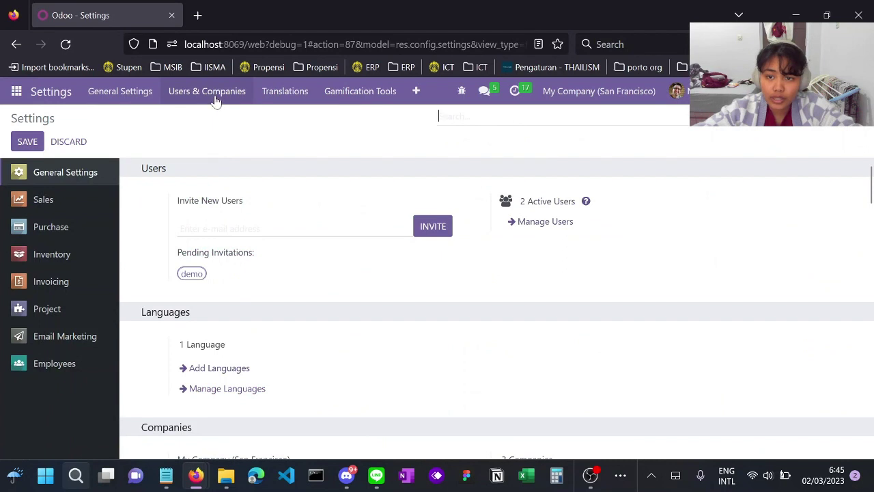
{"action": "left_click", "coordinate": [214, 99]}
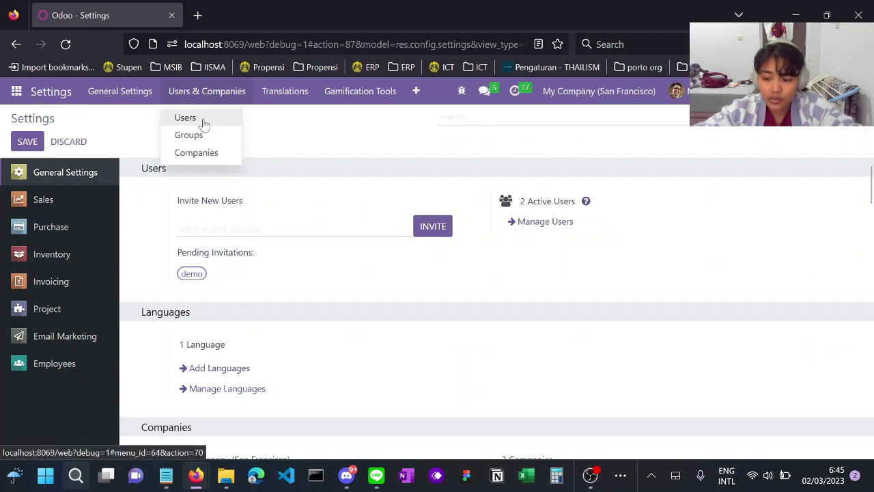
{"action": "left_click", "coordinate": [202, 120]}
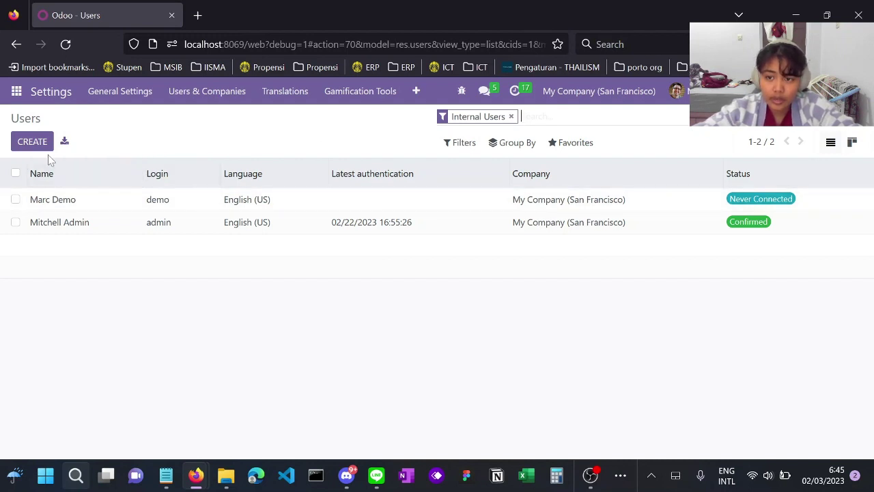
{"action": "left_click", "coordinate": [33, 143]}
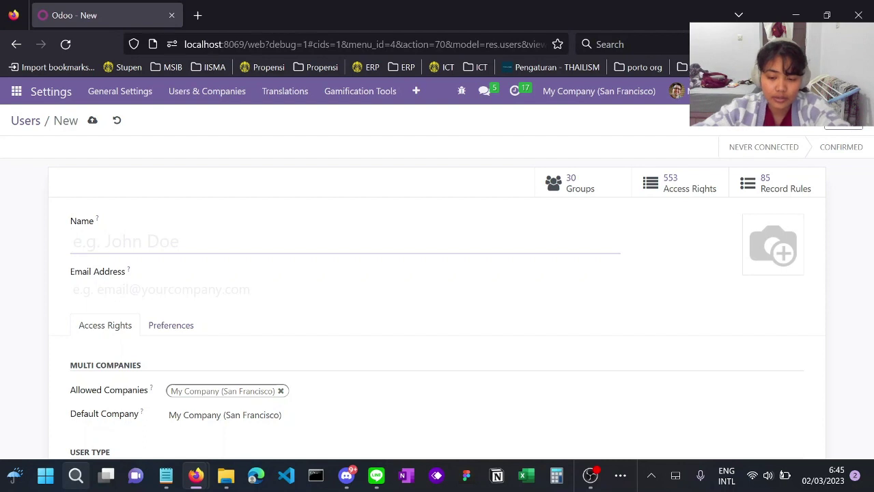
- Fill in the accountant's full name and login e-mail address on the new user form
{"action": "type", "text": "A"}
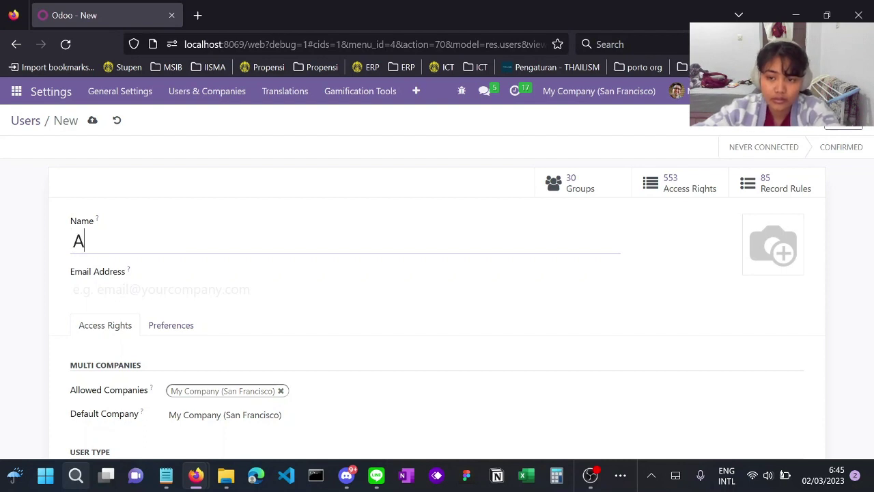
{"action": "type", "text": "k"}
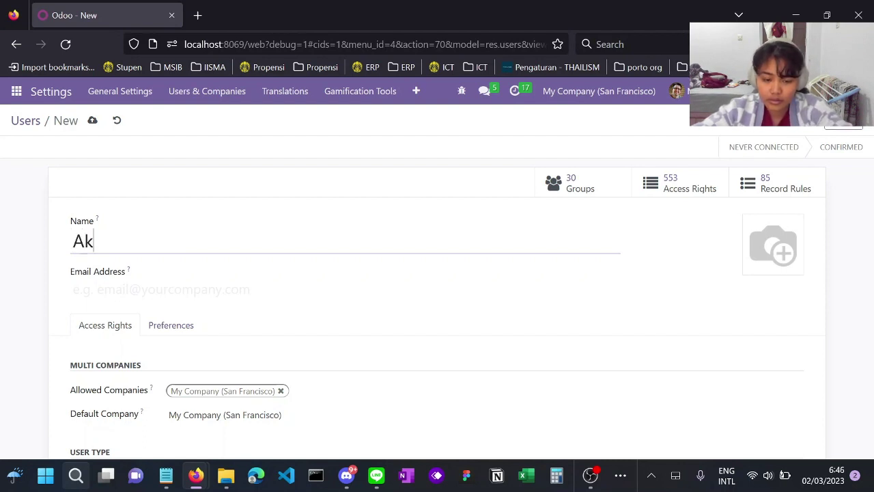
{"action": "type", "text": "untan"}
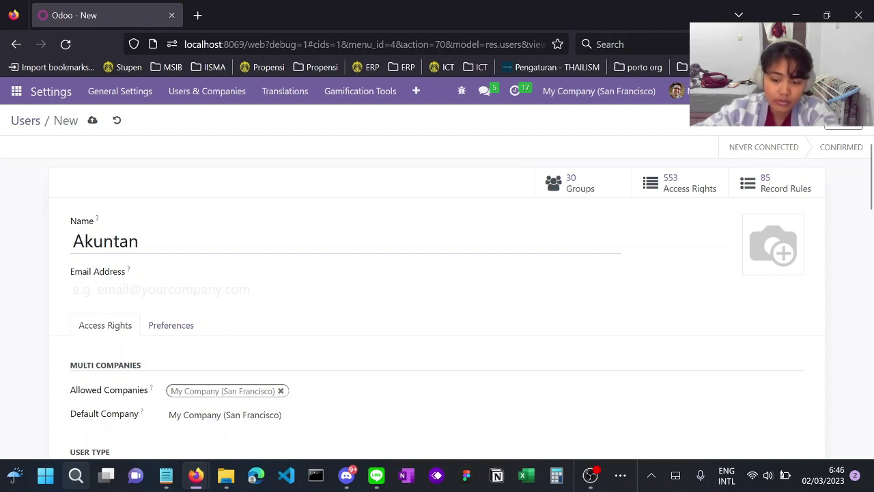
{"action": "key", "text": "Home"}
{"action": "type", "text": "Aku"}
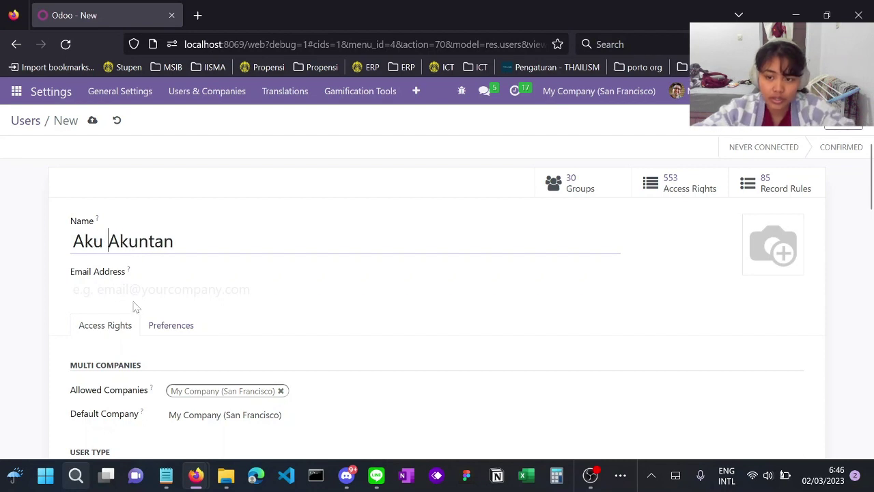
{"action": "left_click", "coordinate": [135, 290]}
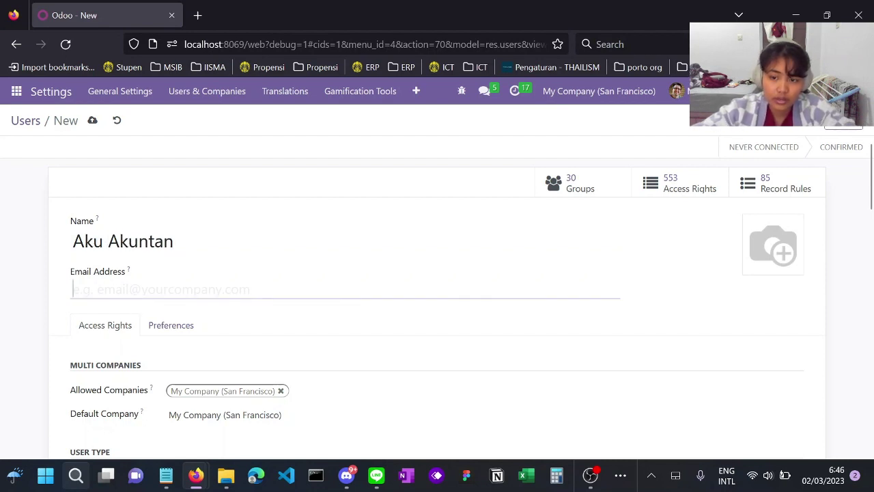
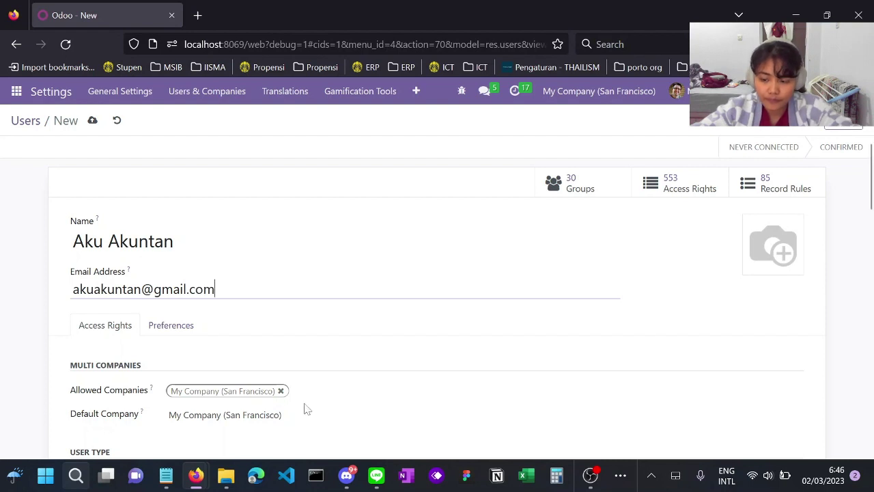
- Clear the accountant user's Sales, Project and Inventory access rights
{"action": "scroll", "coordinate": [307, 408], "scroll_direction": "down", "scroll_amount": 2}
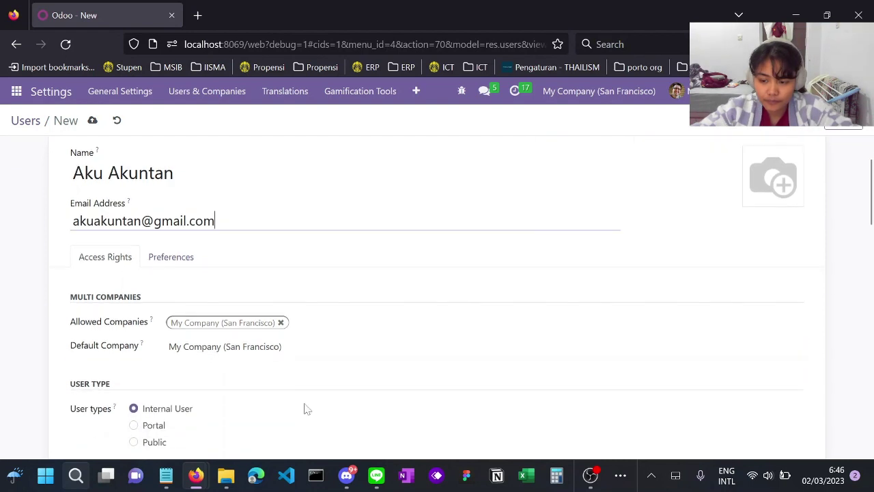
{"action": "scroll", "coordinate": [308, 409], "scroll_direction": "down", "scroll_amount": 1}
{"action": "scroll", "coordinate": [307, 408], "scroll_direction": "up", "scroll_amount": 3}
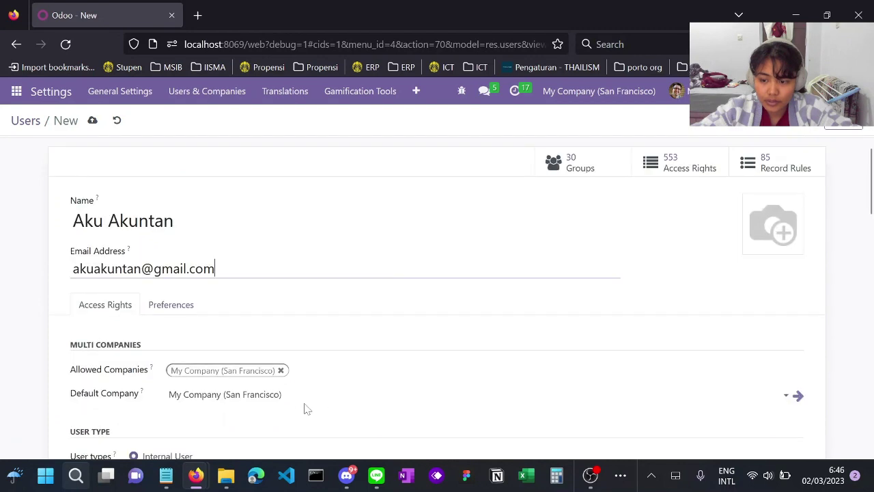
{"action": "scroll", "coordinate": [419, 216], "scroll_direction": "down", "scroll_amount": 5}
{"action": "scroll", "coordinate": [419, 216], "scroll_direction": "up", "scroll_amount": 5}
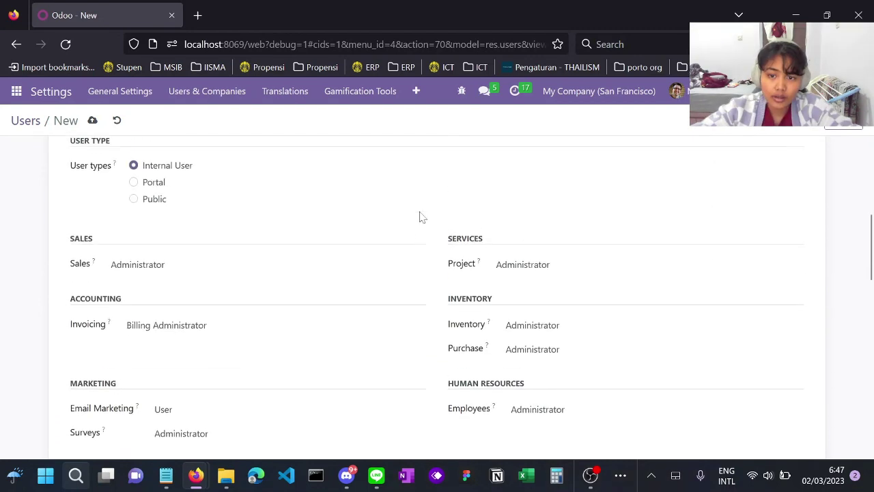
{"action": "scroll", "coordinate": [421, 216], "scroll_direction": "down", "scroll_amount": 5}
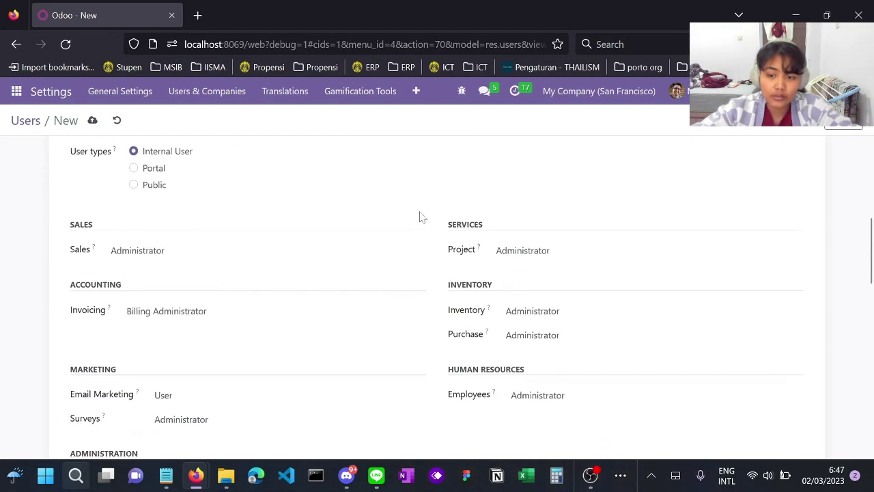
{"action": "scroll", "coordinate": [419, 217], "scroll_direction": "up", "scroll_amount": 2}
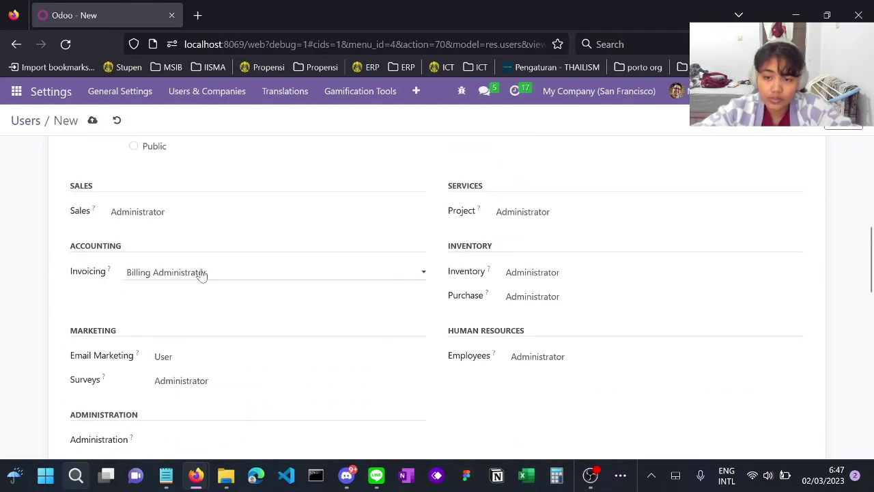
{"action": "left_click", "coordinate": [213, 213]}
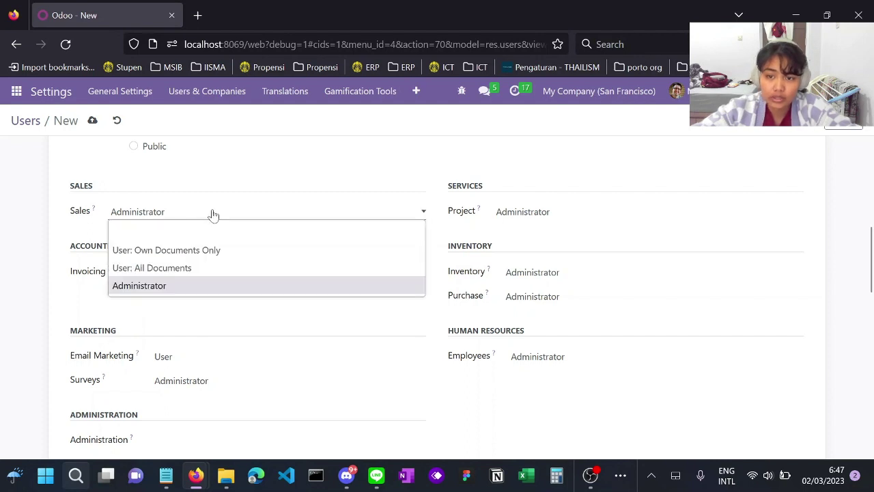
{"action": "left_click", "coordinate": [205, 230]}
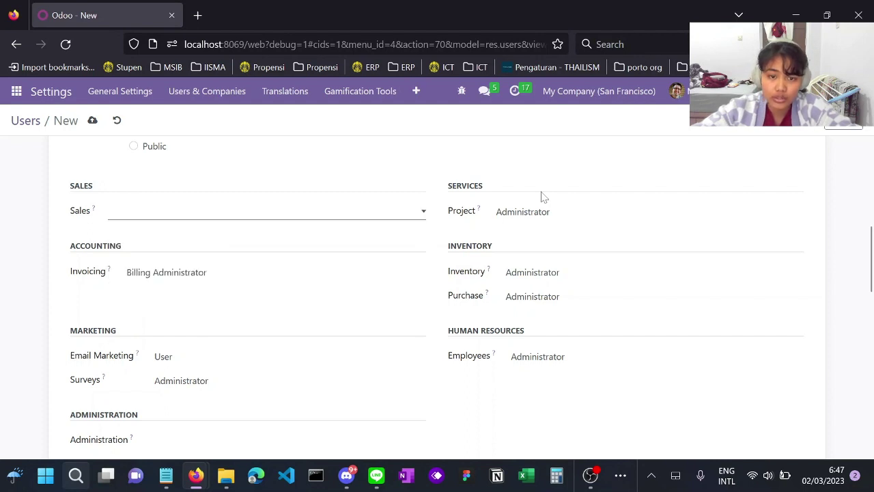
{"action": "left_click", "coordinate": [553, 212]}
{"action": "left_click", "coordinate": [565, 233]}
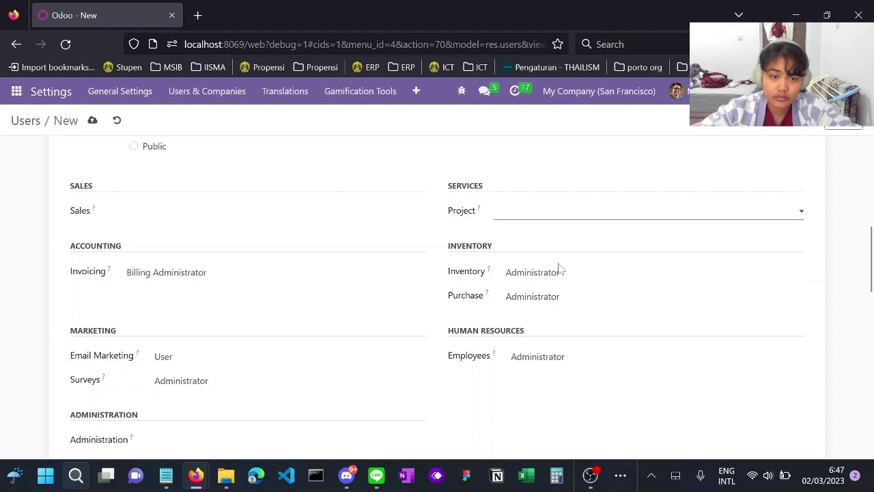
{"action": "left_click", "coordinate": [546, 272]}
{"action": "left_click", "coordinate": [548, 292]}
- Clear Purchase, Employees, Email Marketing and Surveys rights, leaving Invoicing as Billing Administrator
{"action": "left_click", "coordinate": [539, 303]}
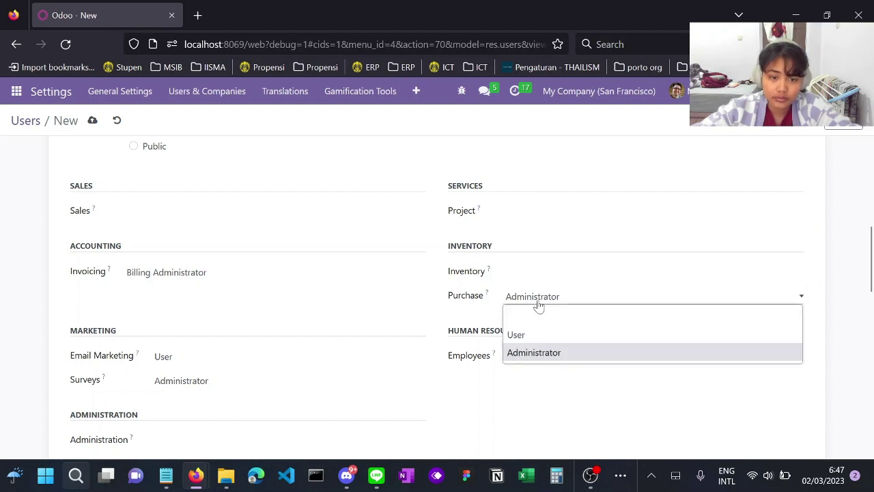
{"action": "left_click", "coordinate": [536, 315]}
{"action": "left_click", "coordinate": [538, 356]}
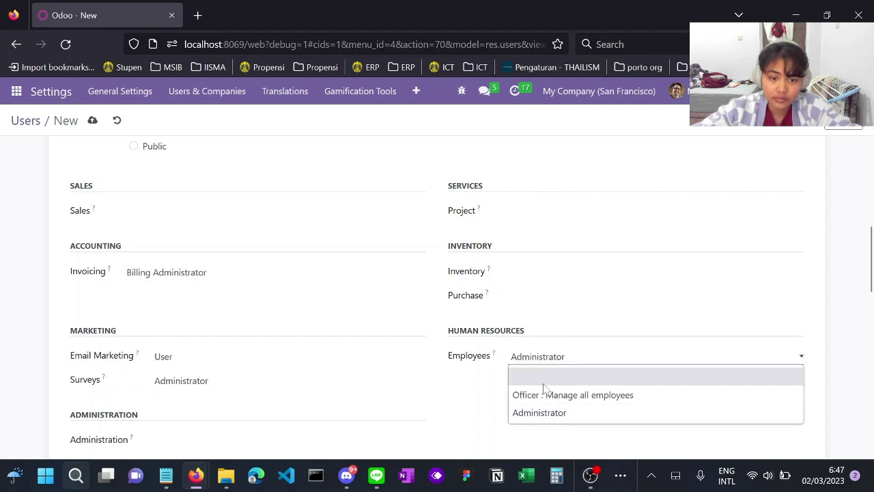
{"action": "left_click", "coordinate": [544, 376]}
{"action": "left_click", "coordinate": [175, 352]}
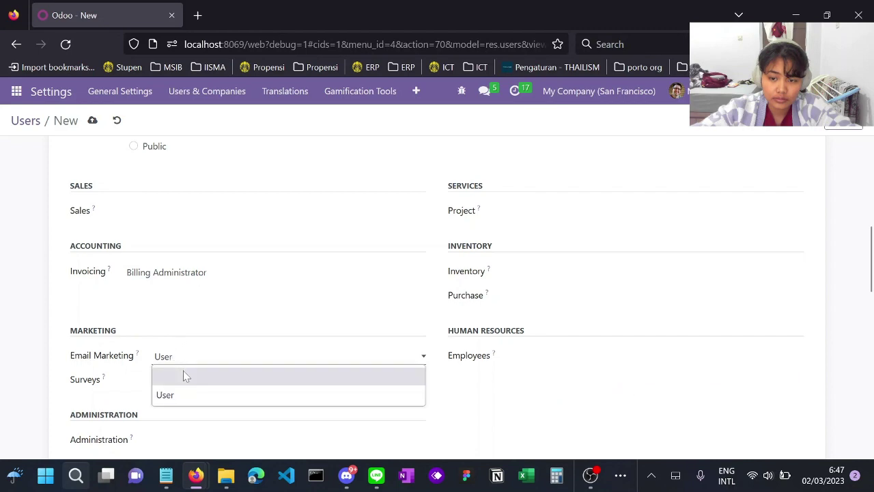
{"action": "left_click", "coordinate": [185, 376]}
{"action": "left_click", "coordinate": [189, 386]}
{"action": "left_click", "coordinate": [198, 405]}
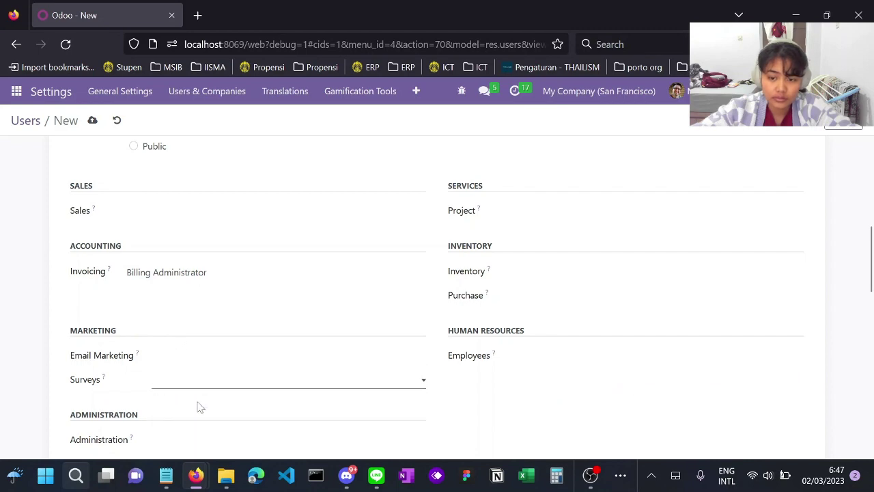
{"action": "scroll", "coordinate": [323, 389], "scroll_direction": "down", "scroll_amount": 3}
{"action": "scroll", "coordinate": [324, 390], "scroll_direction": "down", "scroll_amount": 10}
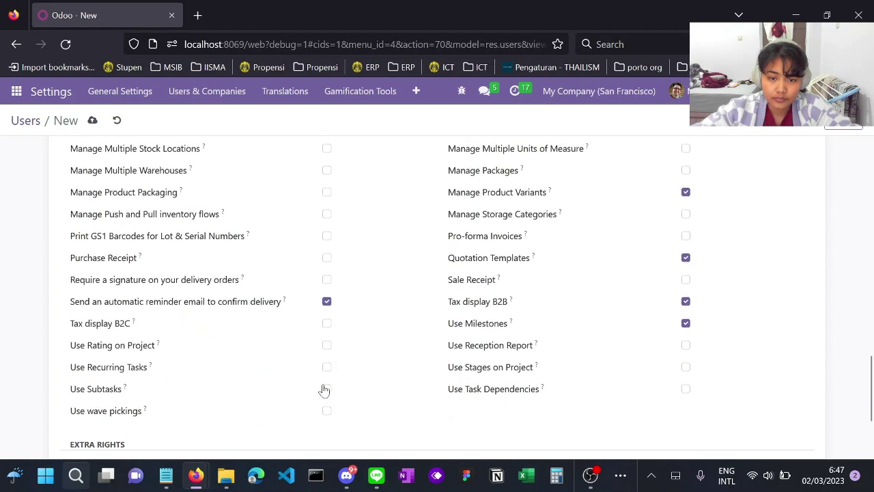
{"action": "scroll", "coordinate": [326, 390], "scroll_direction": "down", "scroll_amount": 1}
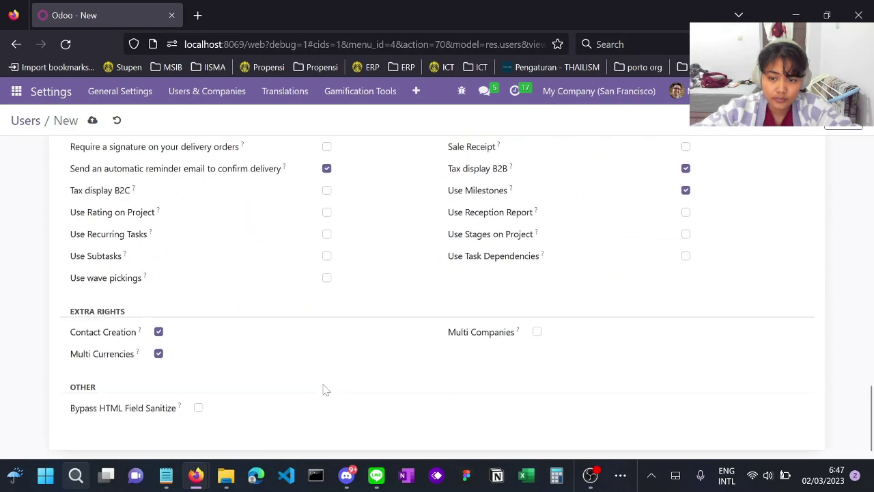
{"action": "scroll", "coordinate": [326, 390], "scroll_direction": "up", "scroll_amount": 15}
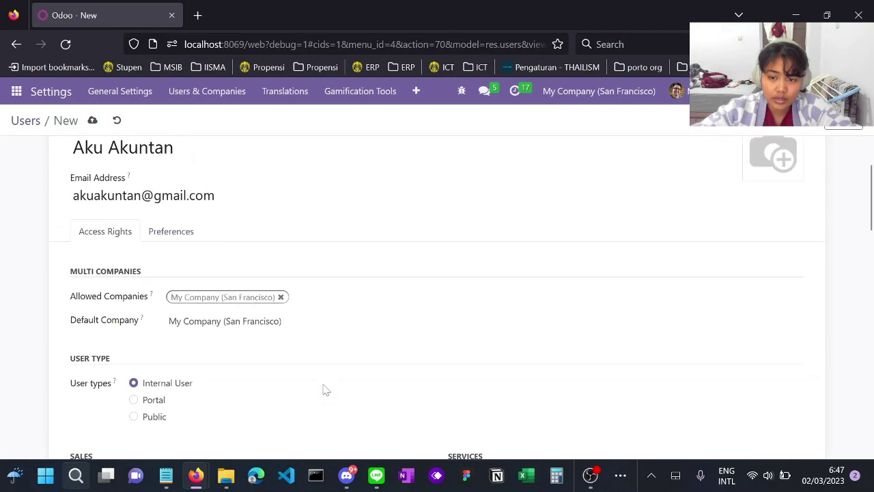
{"action": "scroll", "coordinate": [326, 390], "scroll_direction": "up", "scroll_amount": 3}
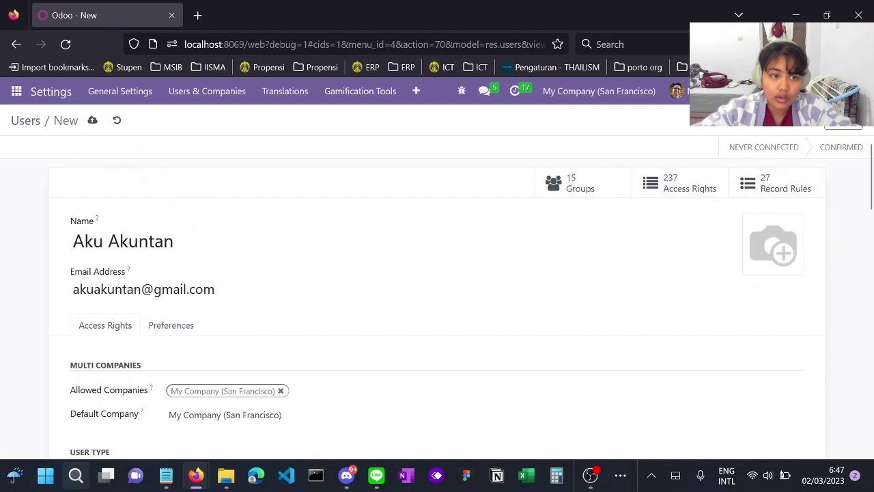
- Set a new login password for the accountant user with Change Password
{"action": "left_click", "coordinate": [792, 125]}
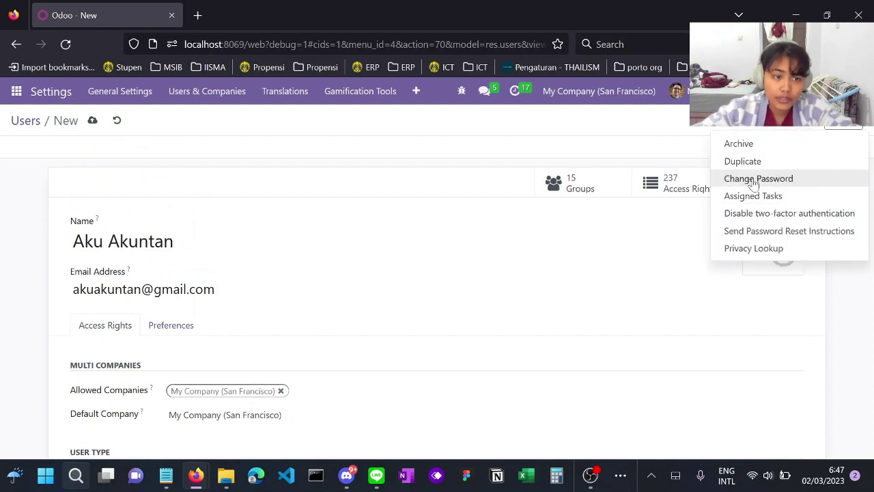
{"action": "left_click", "coordinate": [766, 186]}
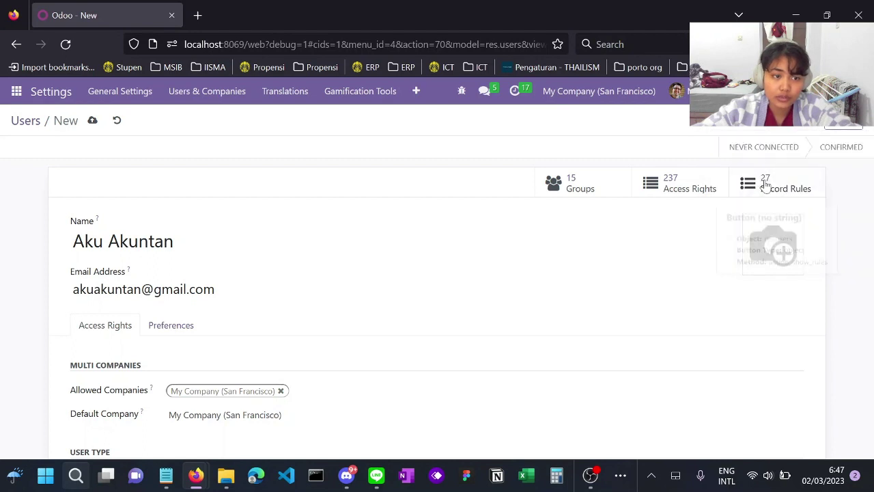
{"action": "left_click", "coordinate": [775, 132]}
{"action": "left_click", "coordinate": [751, 181]}
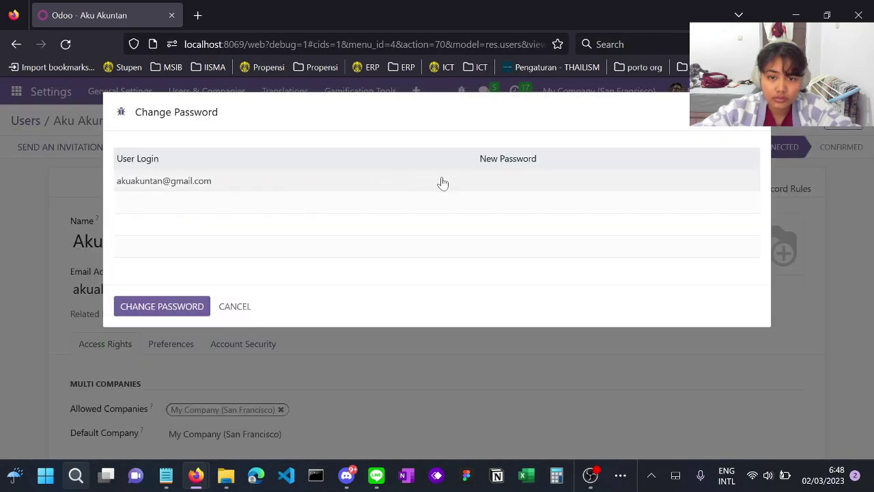
{"action": "left_click", "coordinate": [508, 182]}
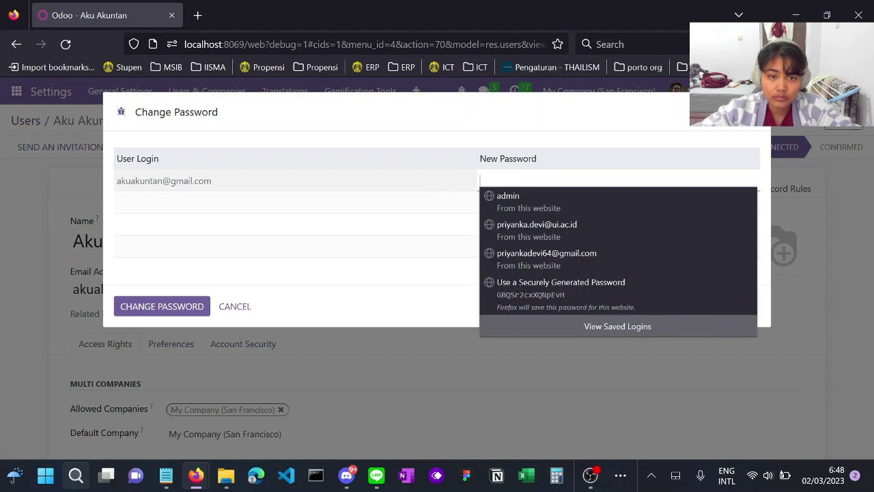
{"action": "type", "text": "a"}
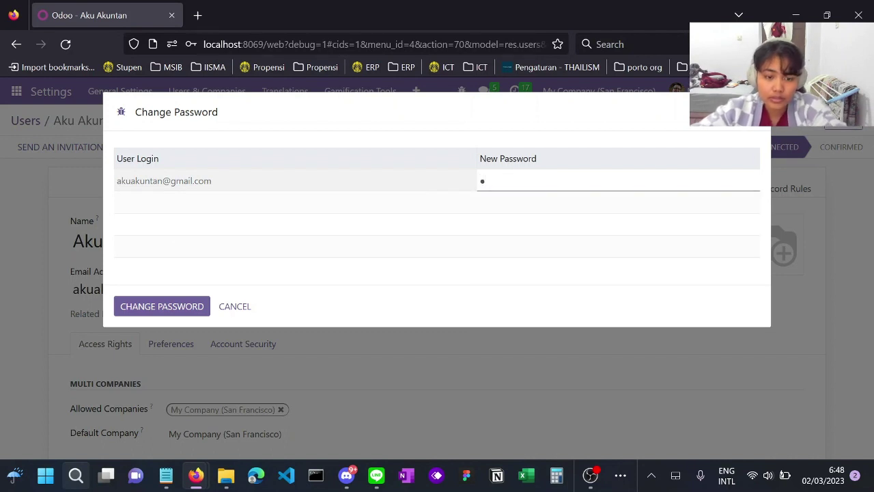
{"action": "type", "text": "●●●●●●●●"}
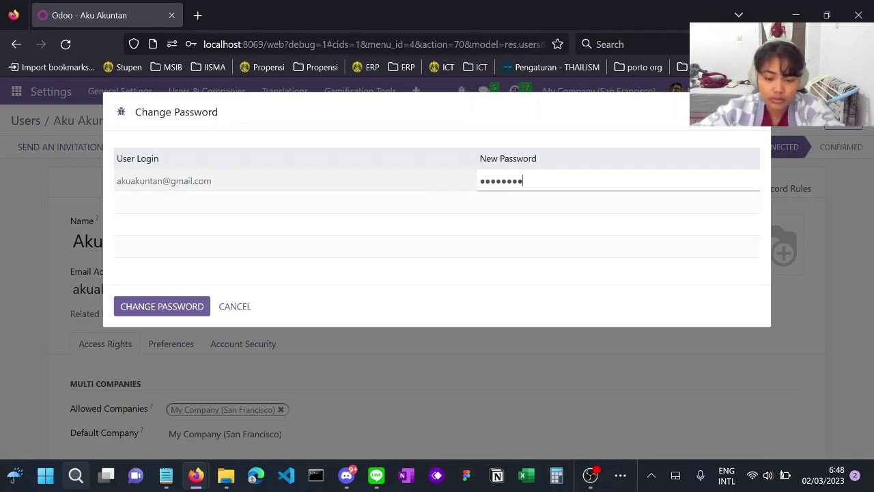
{"action": "type", "text": "●"}
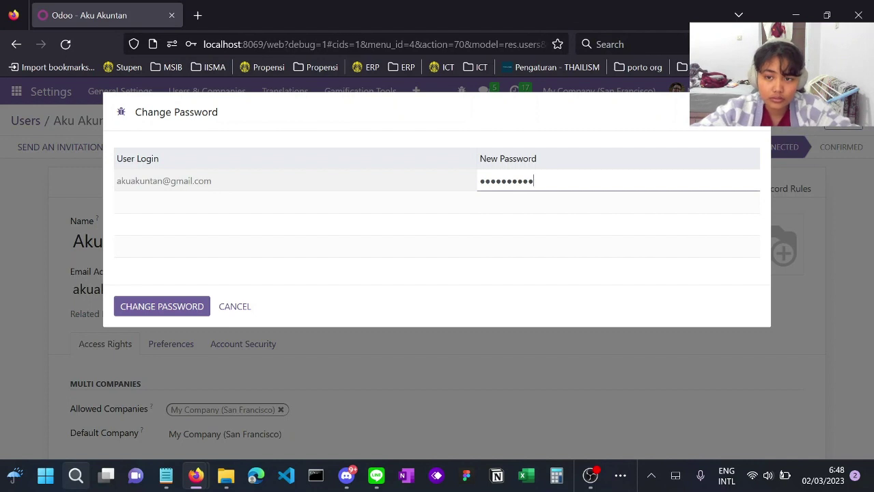
{"action": "left_click", "coordinate": [182, 308]}
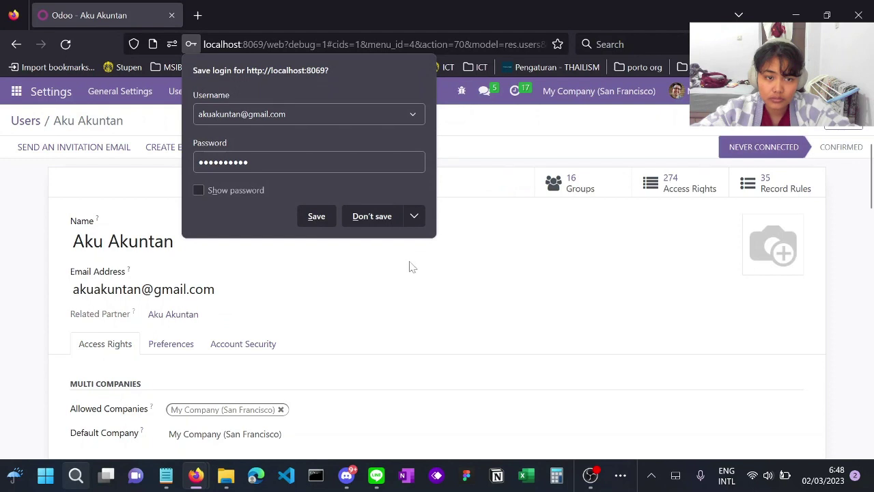
{"action": "left_click", "coordinate": [410, 267]}
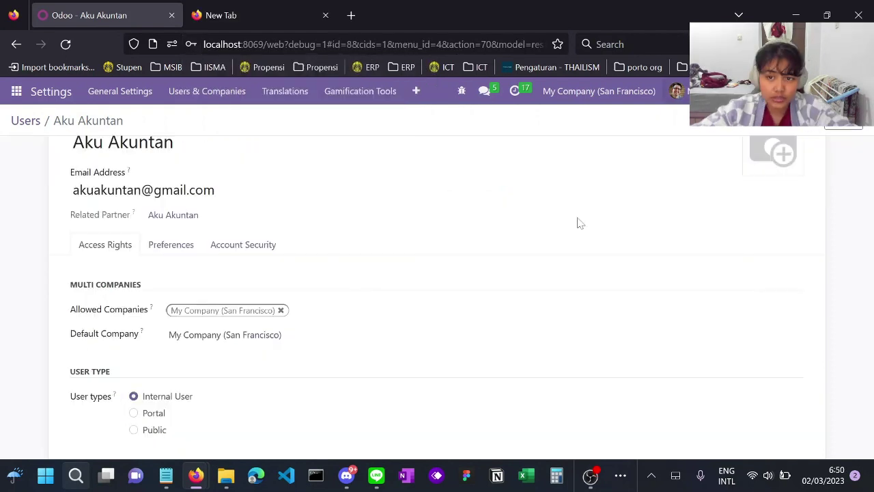
- Back in the Users list, create a purchasing user with its name and e-mail address
{"action": "scroll", "coordinate": [457, 304], "scroll_direction": "up", "scroll_amount": 3}
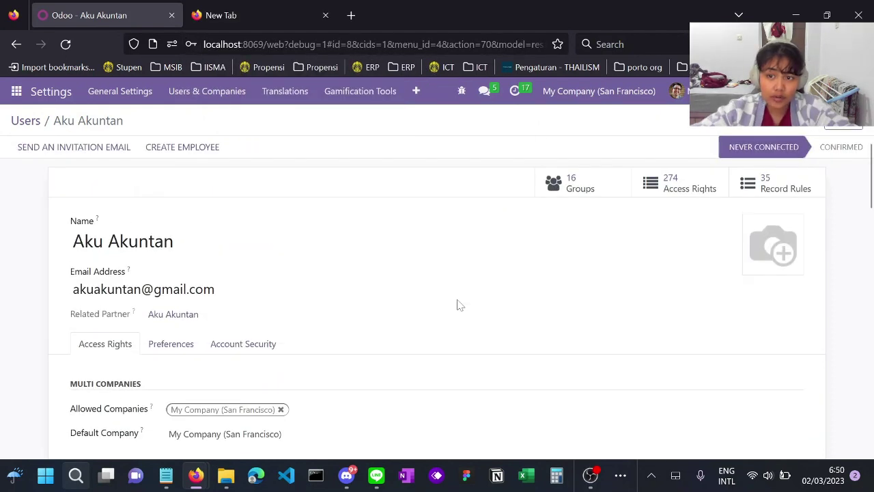
{"action": "scroll", "coordinate": [458, 285], "scroll_direction": "down", "scroll_amount": 1}
{"action": "scroll", "coordinate": [457, 285], "scroll_direction": "up", "scroll_amount": 1}
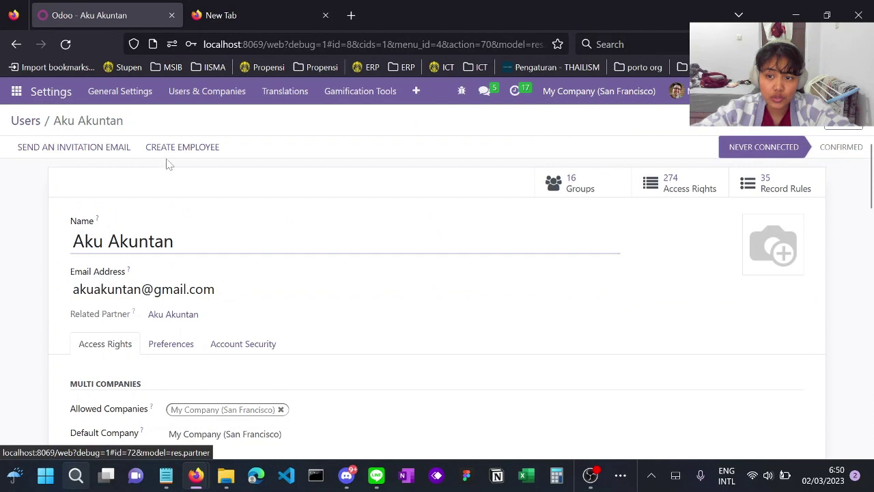
{"action": "left_click", "coordinate": [27, 122]}
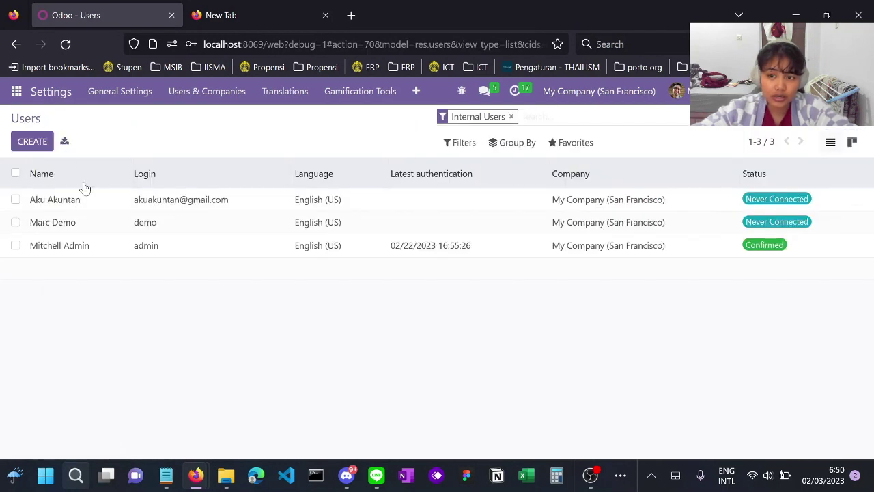
{"action": "left_click", "coordinate": [33, 142]}
{"action": "type", "text": "A"}
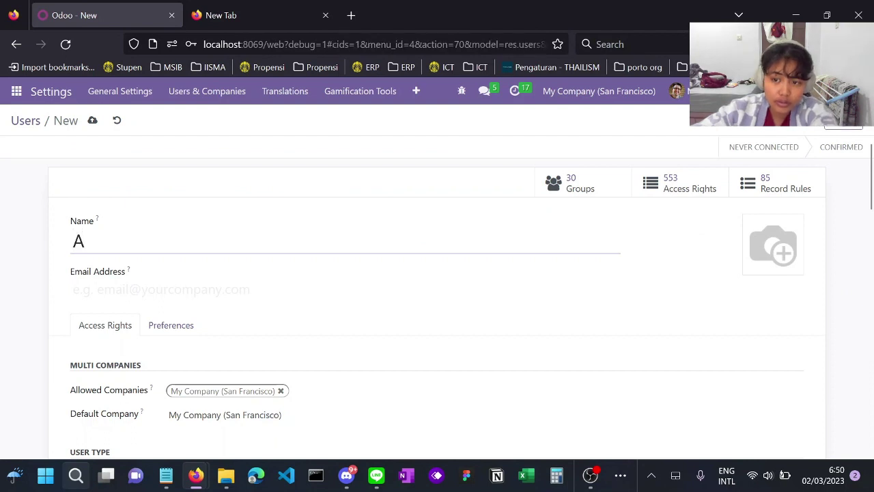
{"action": "type", "text": "ku "}
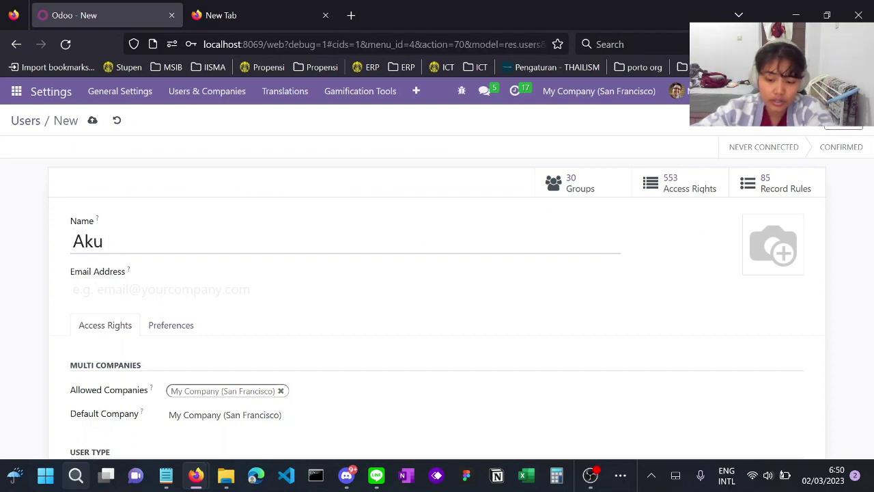
{"action": "type", "text": "P"}
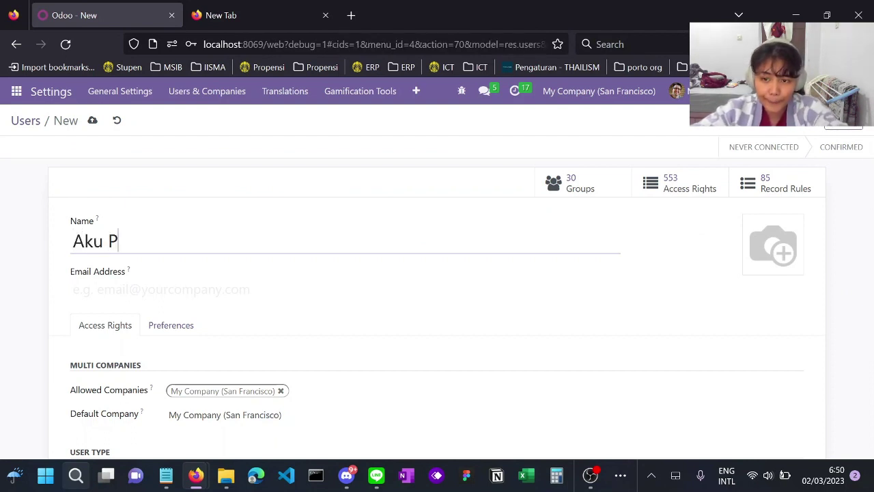
{"action": "type", "text": "urchasr"}
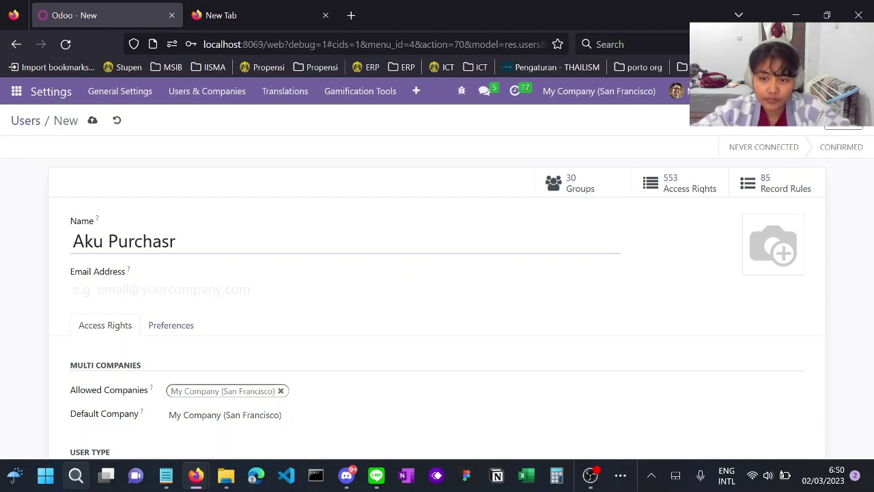
{"action": "left_click", "coordinate": [75, 290]}
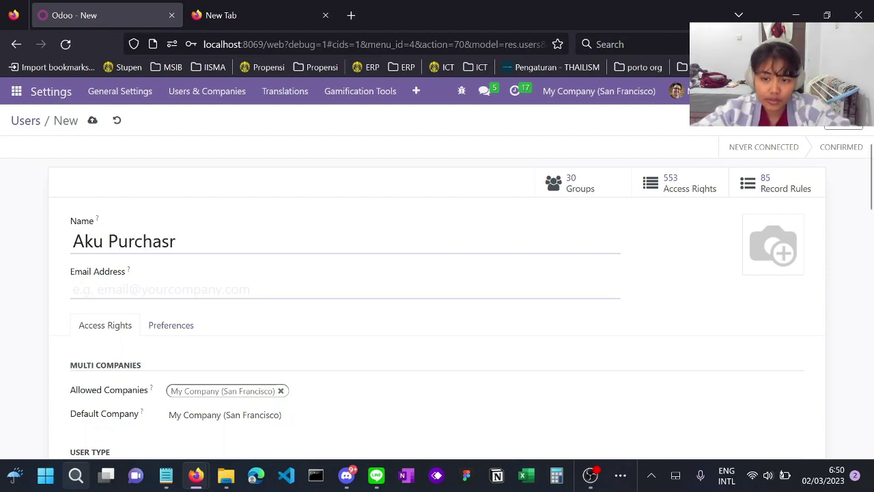
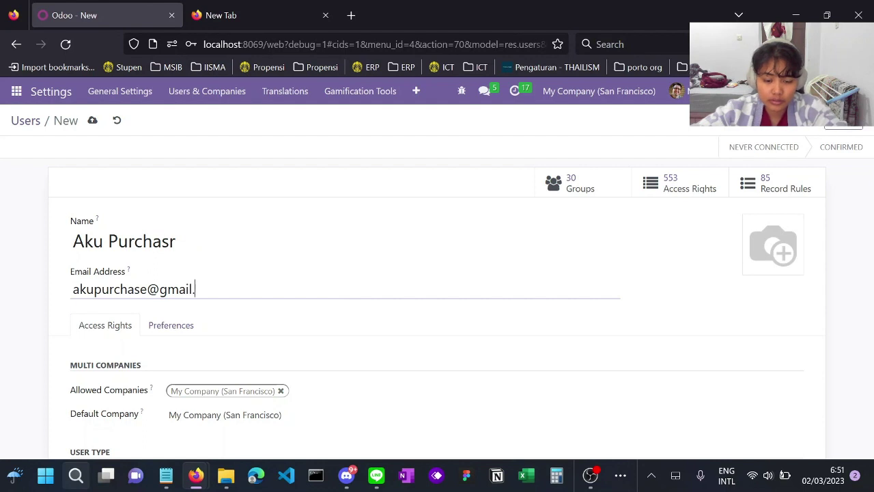
{"action": "scroll", "coordinate": [348, 326], "scroll_direction": "down", "scroll_amount": 3}
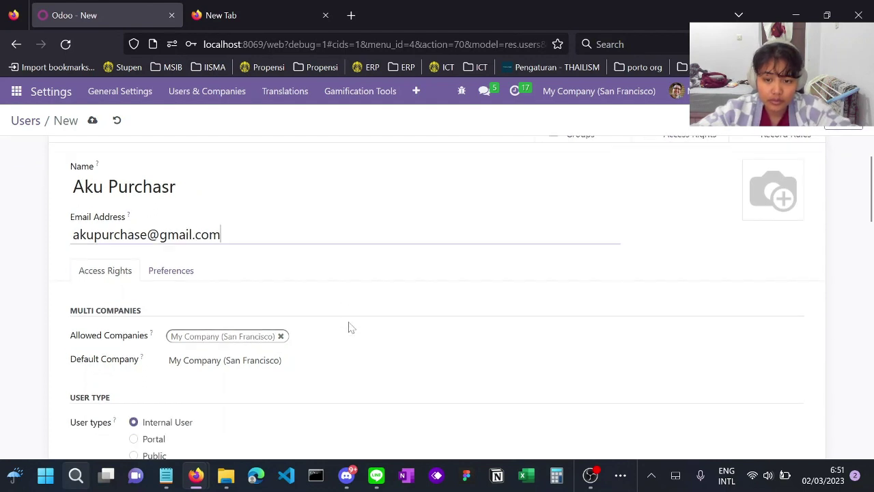
- Keep Purchase at Administrator and clear the Inventory, Invoicing, Sales and Project access levels
{"action": "scroll", "coordinate": [348, 327], "scroll_direction": "down", "scroll_amount": 2}
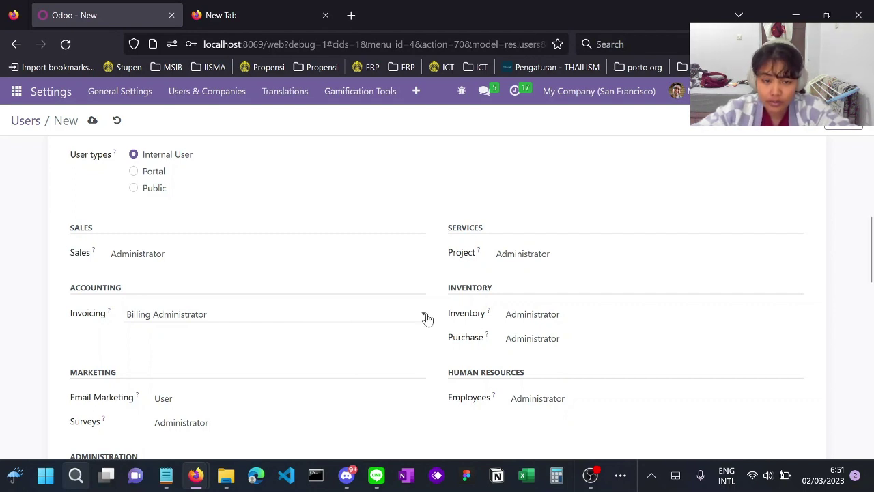
{"action": "left_click", "coordinate": [554, 341]}
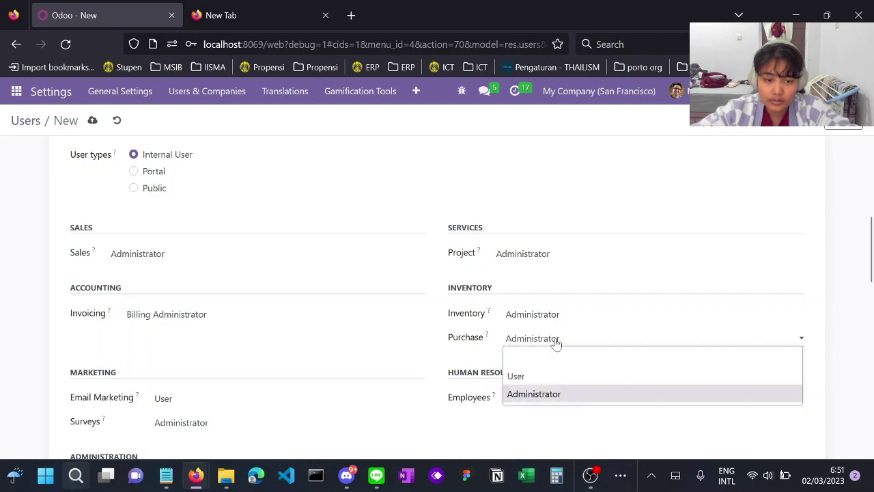
{"action": "left_click", "coordinate": [561, 395]}
{"action": "left_click", "coordinate": [553, 315]}
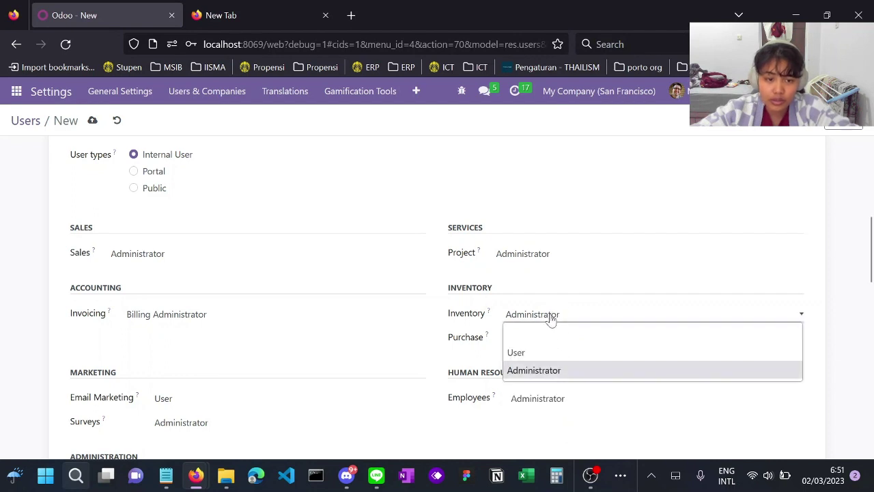
{"action": "left_click", "coordinate": [550, 334]}
{"action": "left_click", "coordinate": [324, 312]}
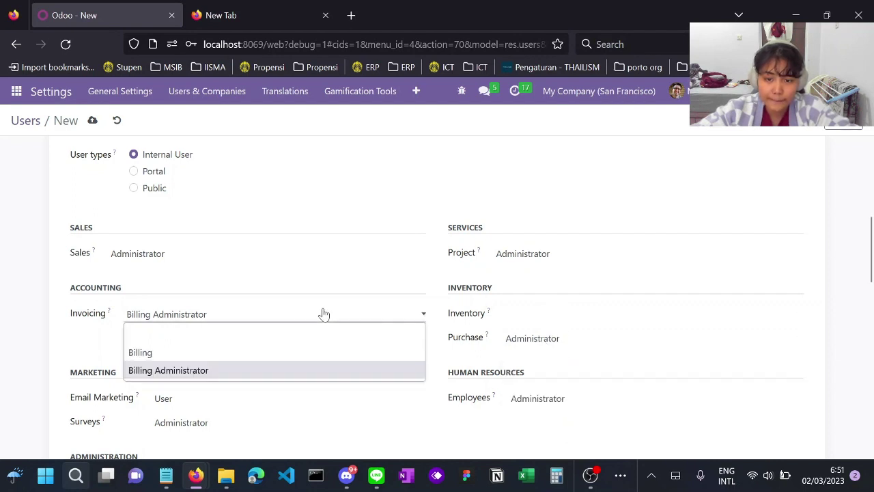
{"action": "left_click", "coordinate": [286, 339]}
{"action": "left_click", "coordinate": [232, 256]}
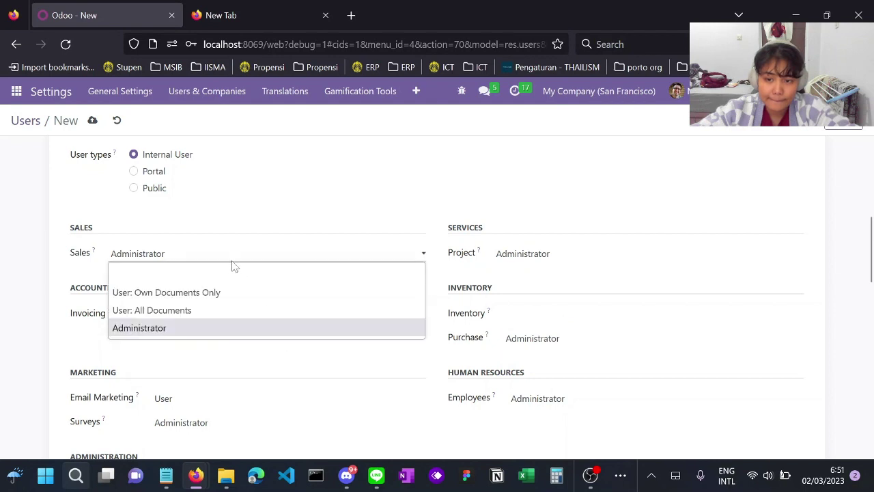
{"action": "left_click", "coordinate": [235, 274]}
{"action": "left_click", "coordinate": [537, 265]}
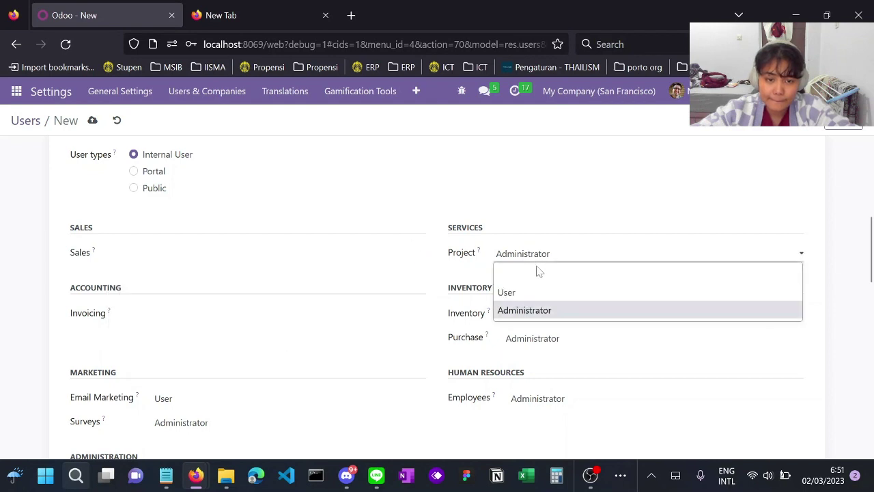
{"action": "left_click", "coordinate": [537, 272]}
- Clear the purchasing user's Email Marketing, Surveys and Employees access levels
{"action": "scroll", "coordinate": [353, 357], "scroll_direction": "down", "scroll_amount": 1}
{"action": "left_click", "coordinate": [247, 357]}
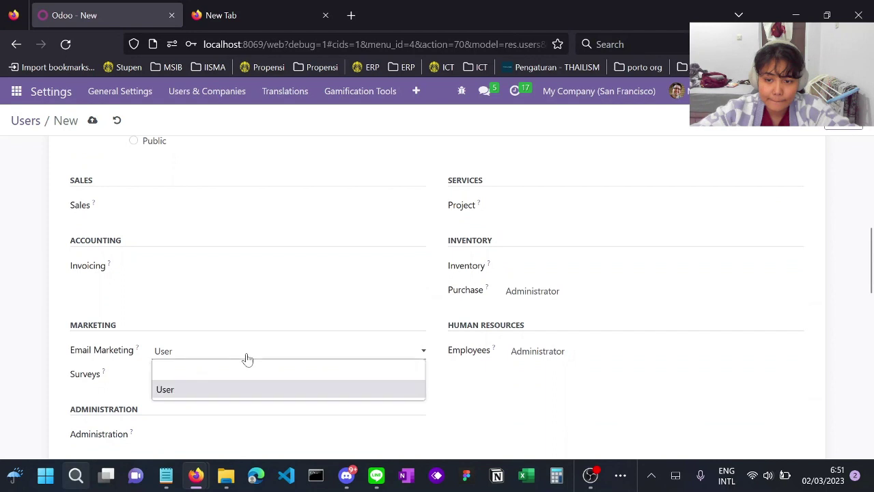
{"action": "left_click", "coordinate": [246, 369]}
{"action": "left_click", "coordinate": [209, 376]}
{"action": "left_click", "coordinate": [220, 393]}
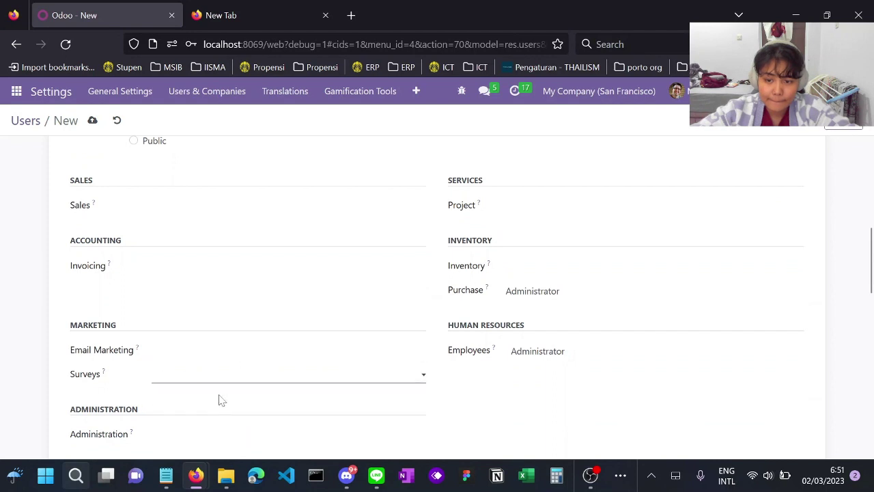
{"action": "scroll", "coordinate": [273, 399], "scroll_direction": "down", "scroll_amount": 2}
{"action": "left_click", "coordinate": [605, 238]}
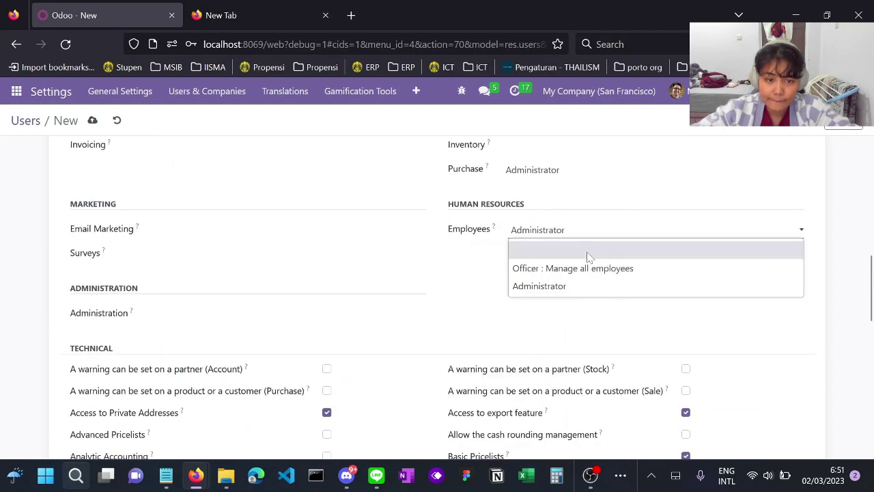
{"action": "left_click", "coordinate": [589, 251]}
{"action": "scroll", "coordinate": [570, 334], "scroll_direction": "up", "scroll_amount": 6}
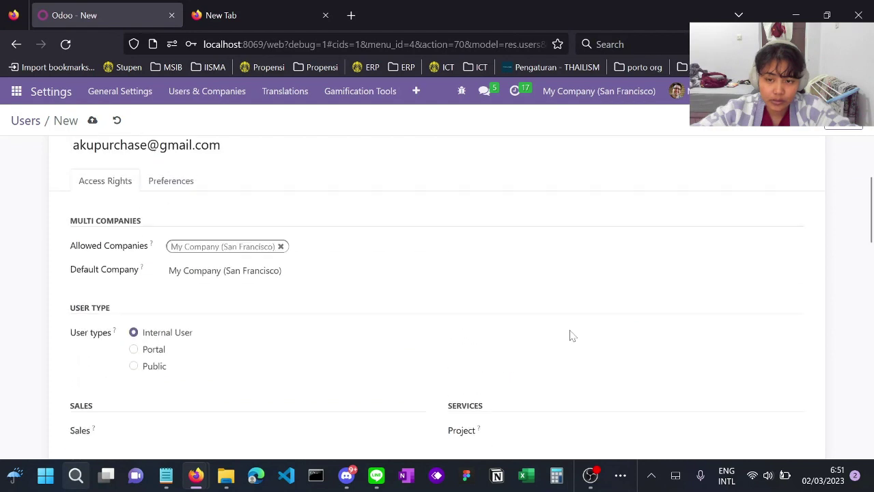
{"action": "scroll", "coordinate": [572, 335], "scroll_direction": "up", "scroll_amount": 3}
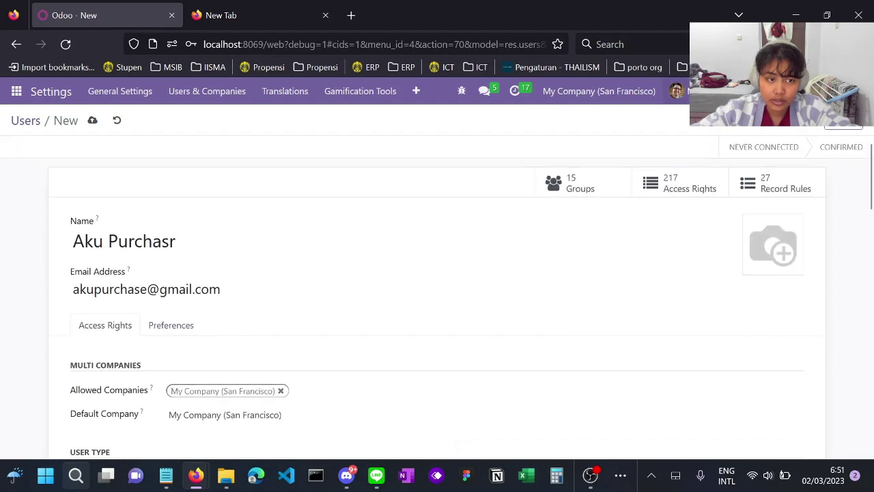
- Save the purchasing user and set its login password via Change Password
{"action": "left_click", "coordinate": [791, 126]}
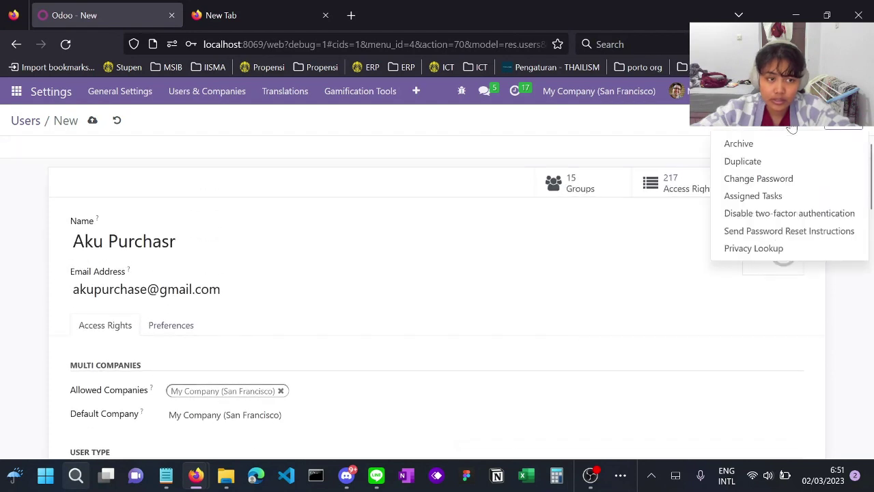
{"action": "left_click", "coordinate": [770, 178]}
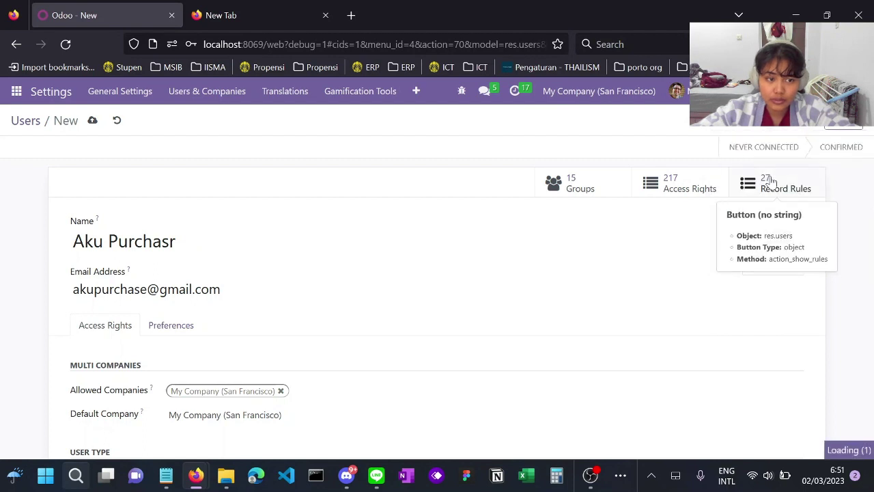
{"action": "left_click", "coordinate": [789, 129]}
{"action": "left_click", "coordinate": [775, 177]}
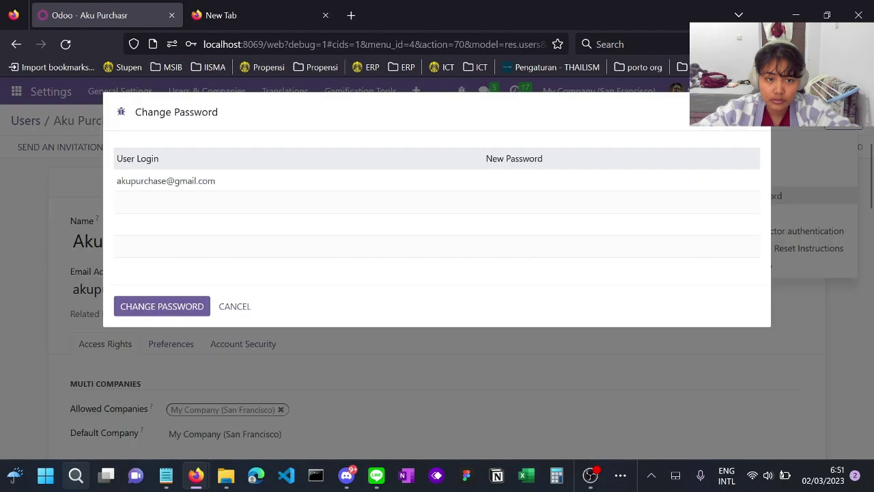
{"action": "left_click", "coordinate": [519, 178]}
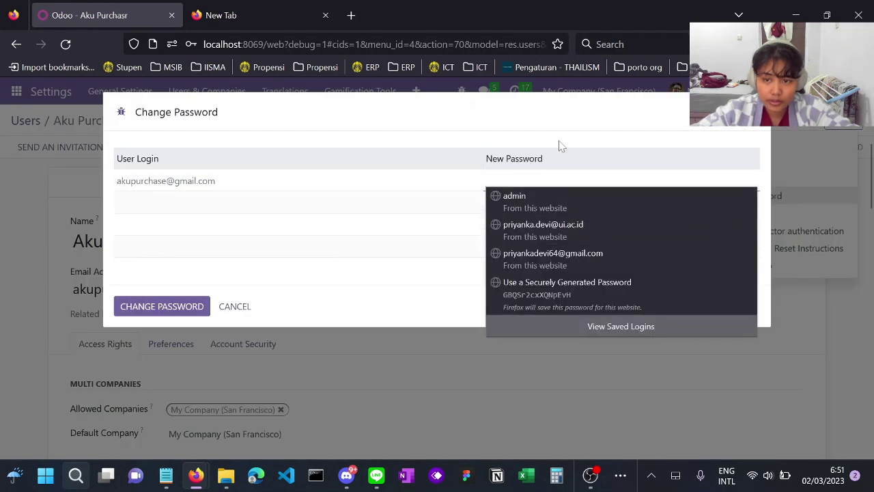
{"action": "type", "text": "aaaaa"}
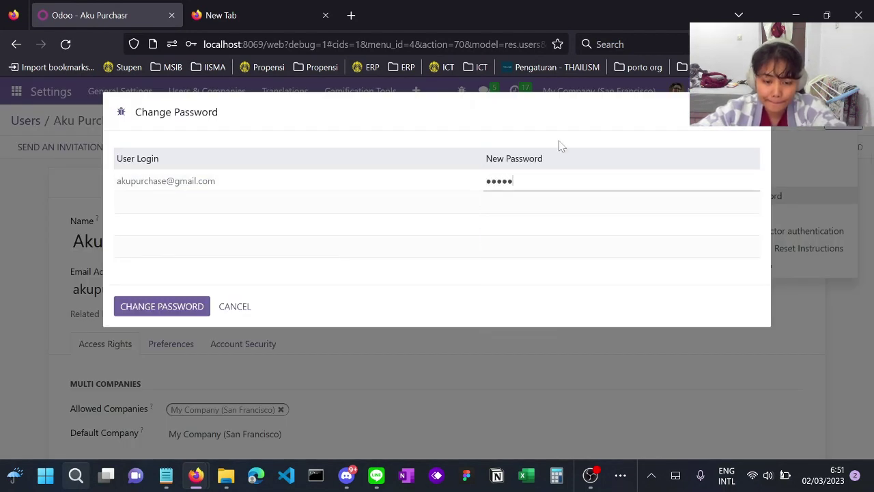
{"action": "type", "text": "aa"}
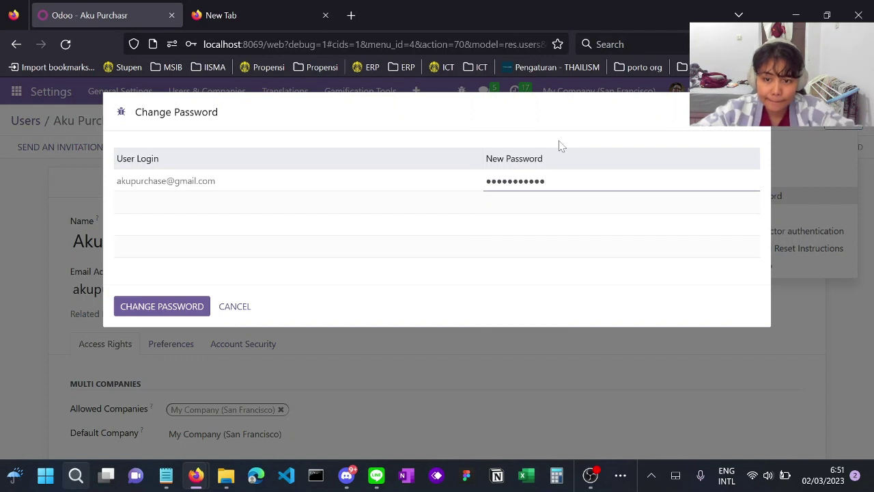
{"action": "left_click", "coordinate": [193, 308]}
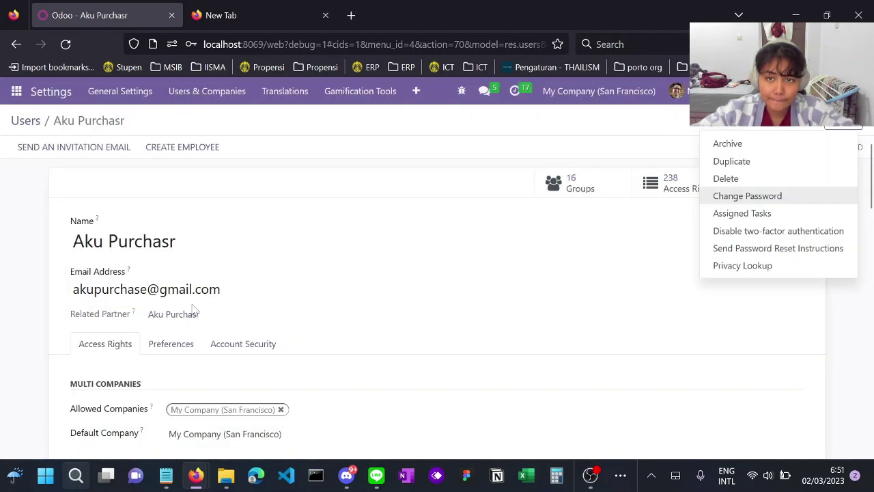
- Fix the misspelled last letter of the purchasing user's name, save, and return to Users
{"action": "left_click", "coordinate": [24, 121]}
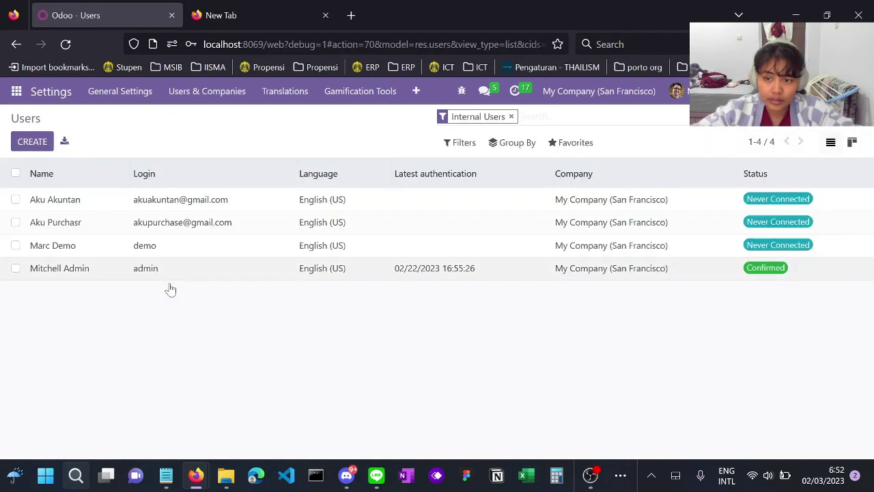
{"action": "left_click", "coordinate": [77, 226]}
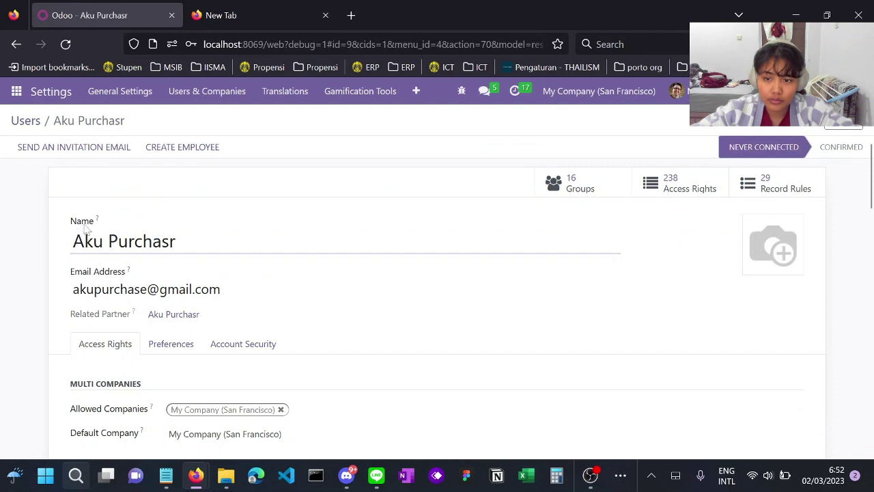
{"action": "left_click", "coordinate": [85, 230]}
{"action": "key", "text": "BackSpace"}
{"action": "type", "text": "e"}
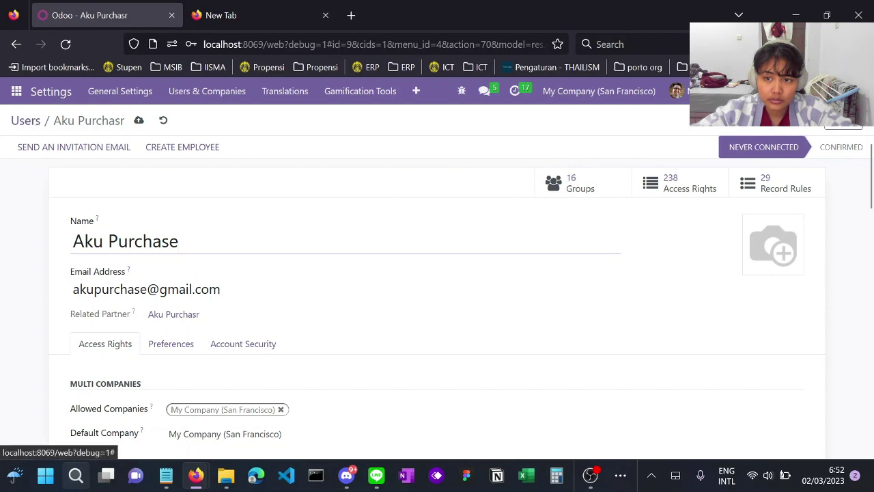
{"action": "left_click", "coordinate": [164, 122]}
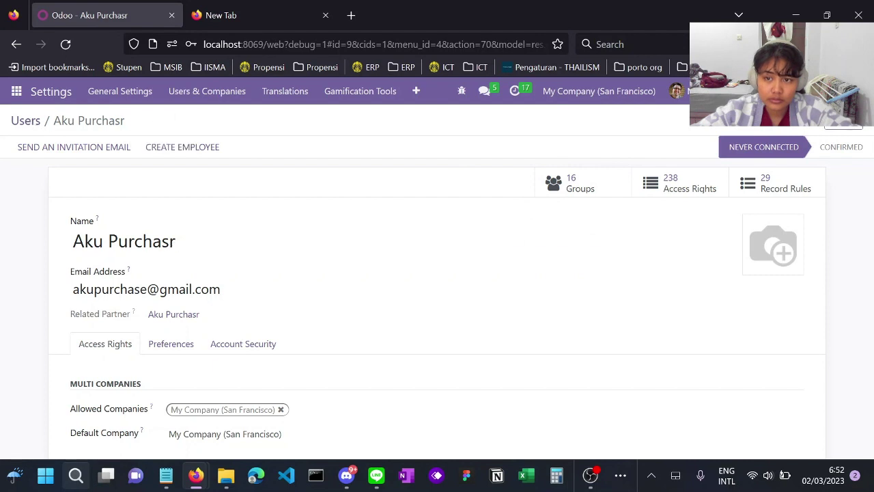
{"action": "left_click", "coordinate": [178, 241]}
{"action": "key", "text": "BackSpace"}
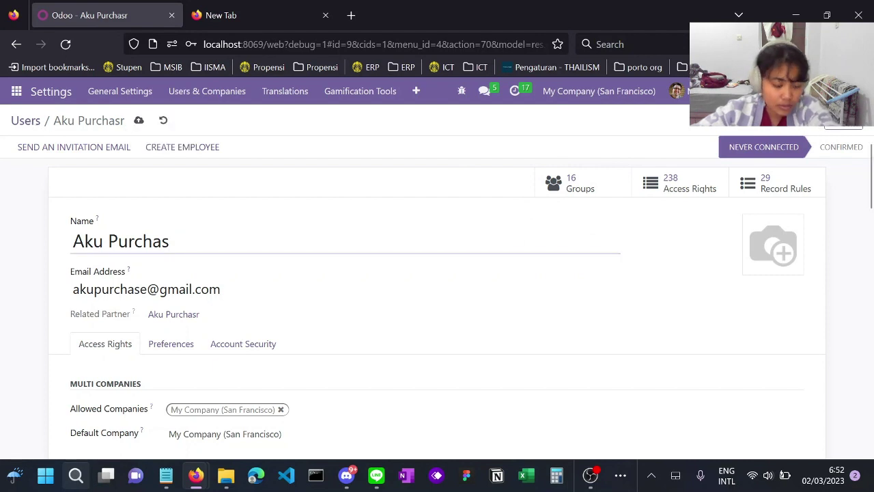
{"action": "type", "text": "e"}
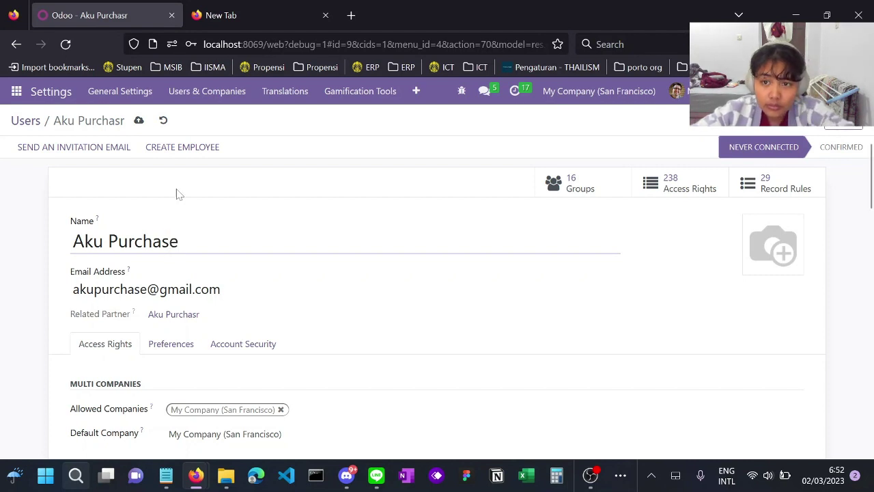
{"action": "left_click", "coordinate": [139, 121]}
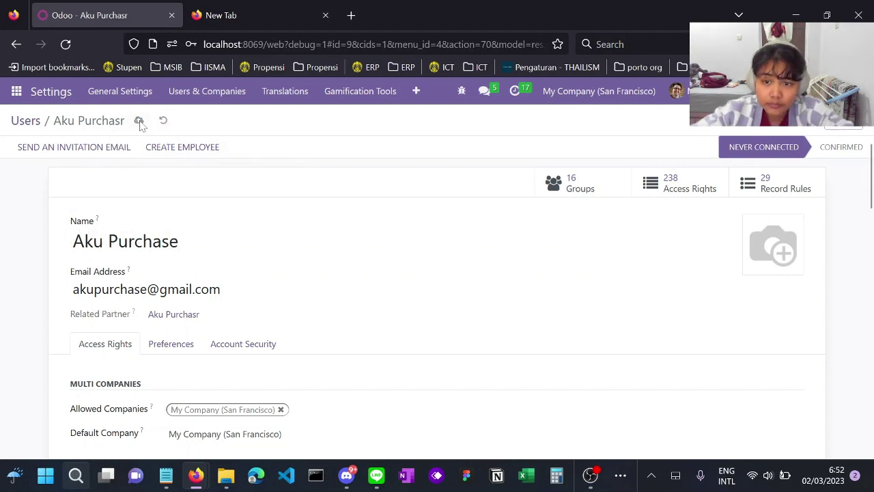
{"action": "key", "text": "alt+Left"}
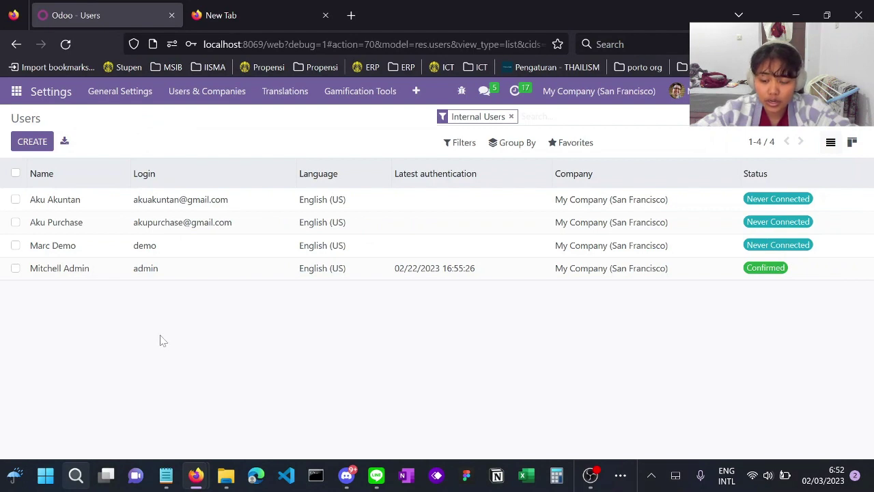
- Create a warehouse user, entering its name and login e-mail address
{"action": "left_click", "coordinate": [36, 147]}
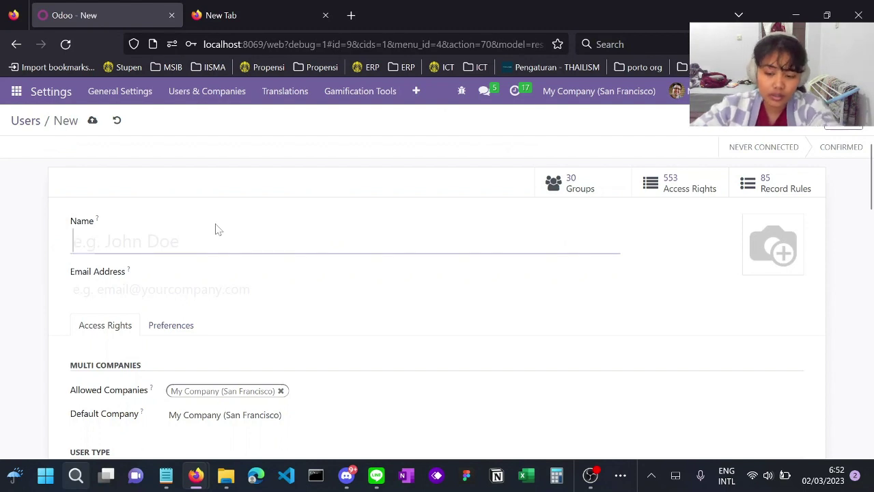
{"action": "type", "text": "Aku"}
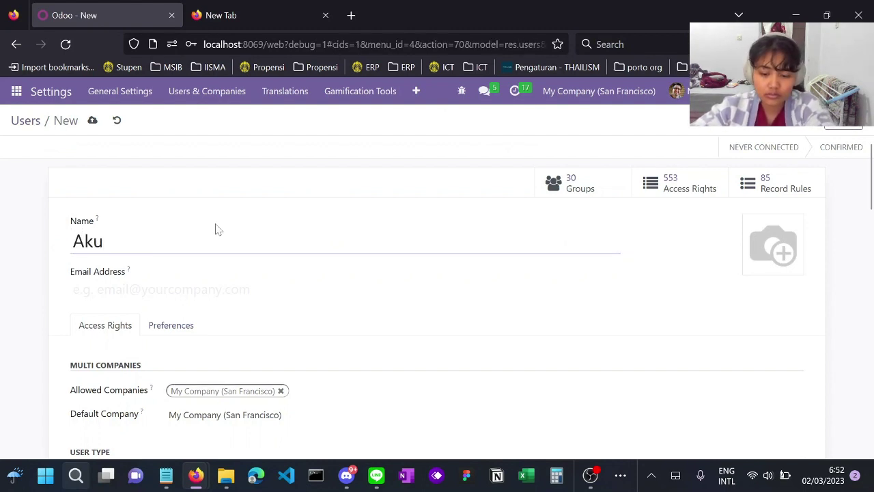
{"action": "type", "text": " WAa"}
{"action": "key", "text": "BackSpace"}
{"action": "key", "text": "BackSpace"}
{"action": "type", "text": "ar"}
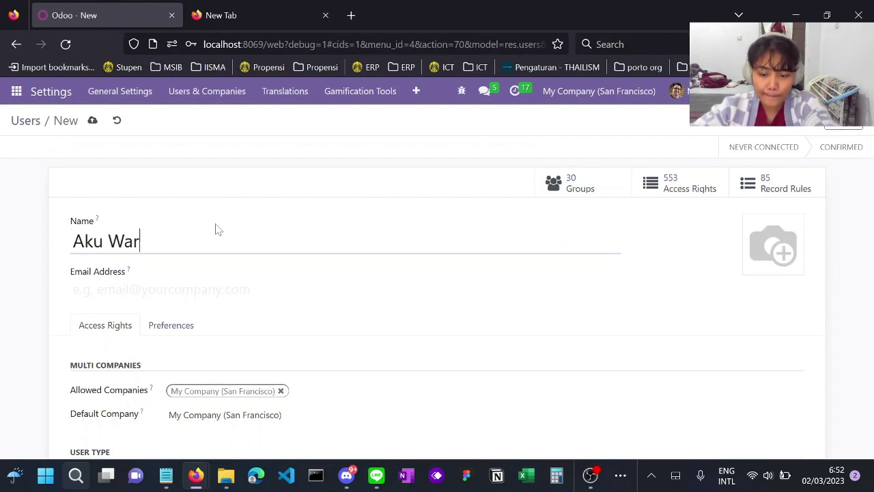
{"action": "type", "text": "ehouse"}
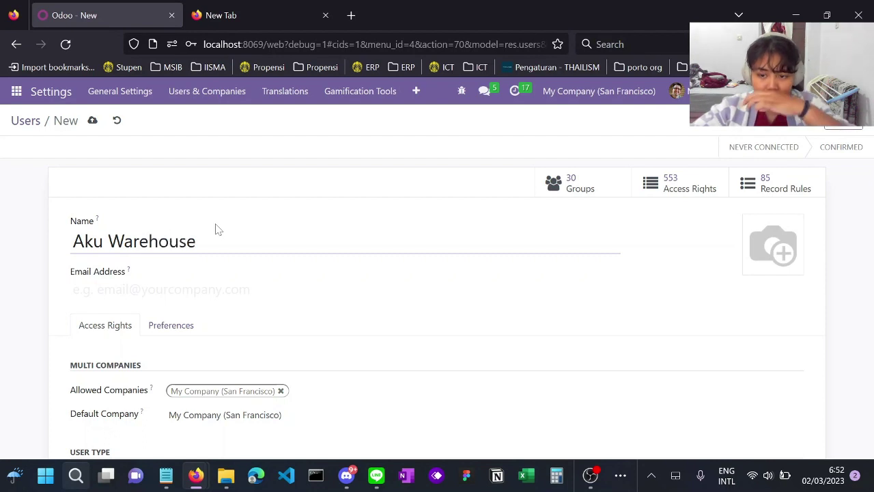
{"action": "key", "text": "Tab"}
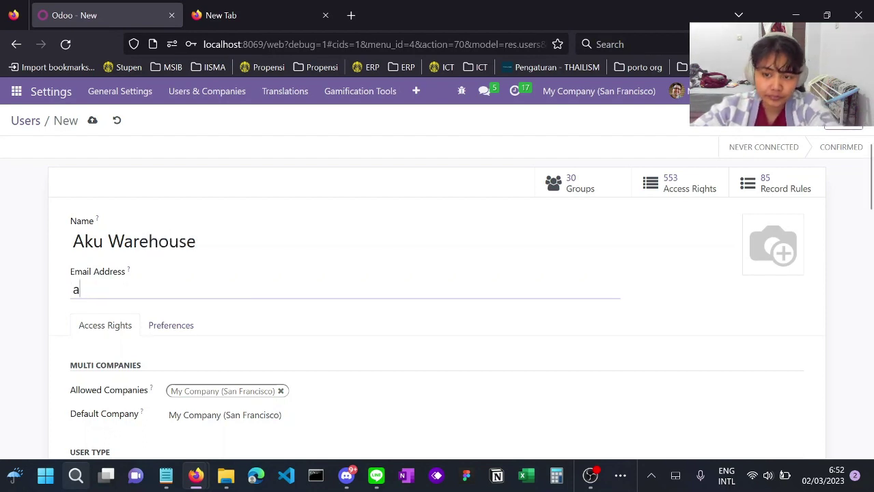
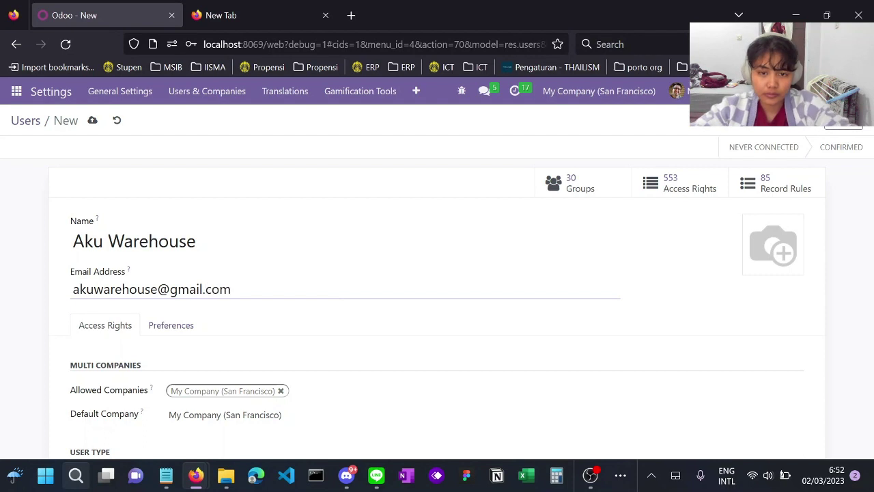
{"action": "scroll", "coordinate": [425, 251], "scroll_direction": "down", "scroll_amount": 1}
- Clear the warehouse user's Purchase, Invoicing, Sales, Project and Employees access levels
{"action": "scroll", "coordinate": [425, 251], "scroll_direction": "down", "scroll_amount": 4}
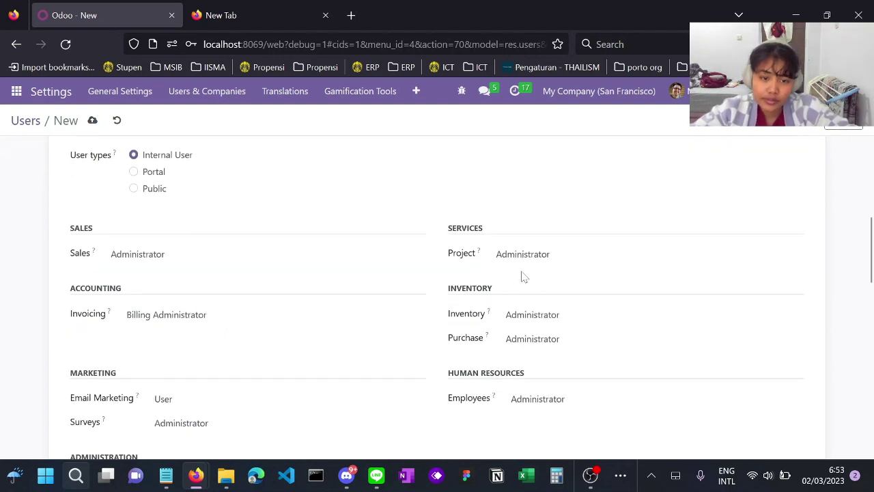
{"action": "left_click", "coordinate": [528, 341]}
{"action": "left_click", "coordinate": [523, 360]}
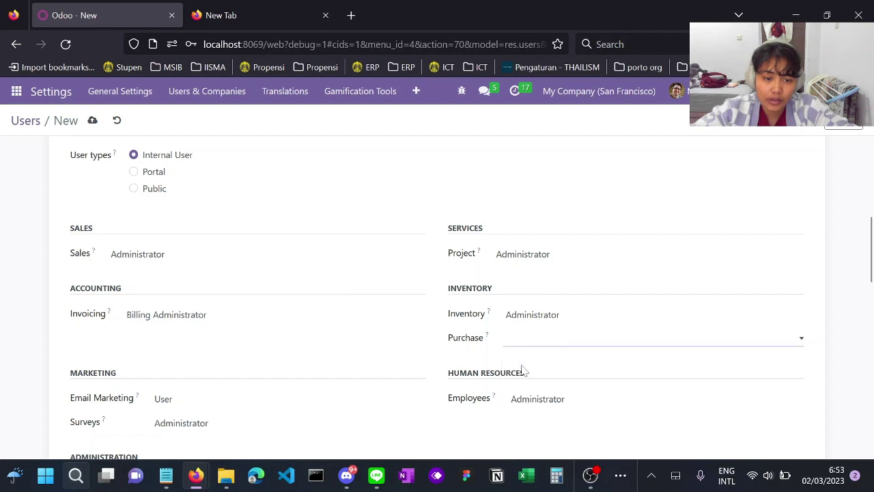
{"action": "left_click", "coordinate": [249, 311]}
{"action": "left_click", "coordinate": [221, 335]}
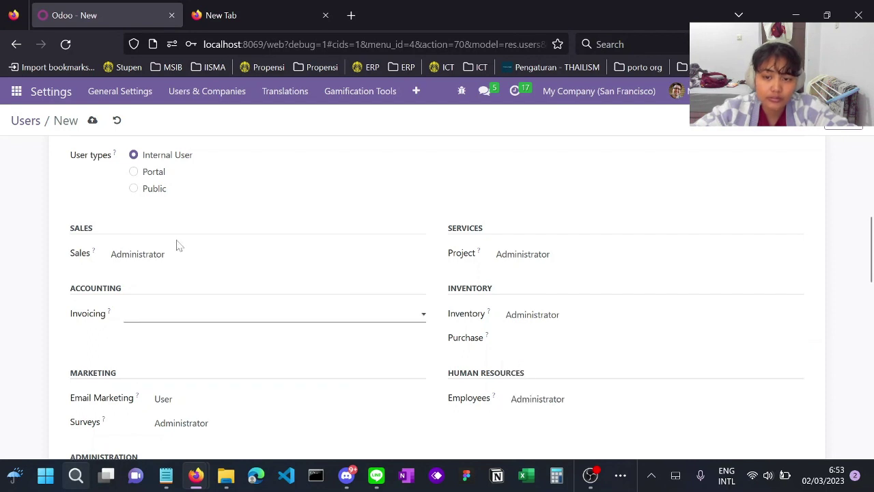
{"action": "left_click", "coordinate": [172, 255]}
{"action": "left_click", "coordinate": [176, 274]}
{"action": "left_click", "coordinate": [572, 252]}
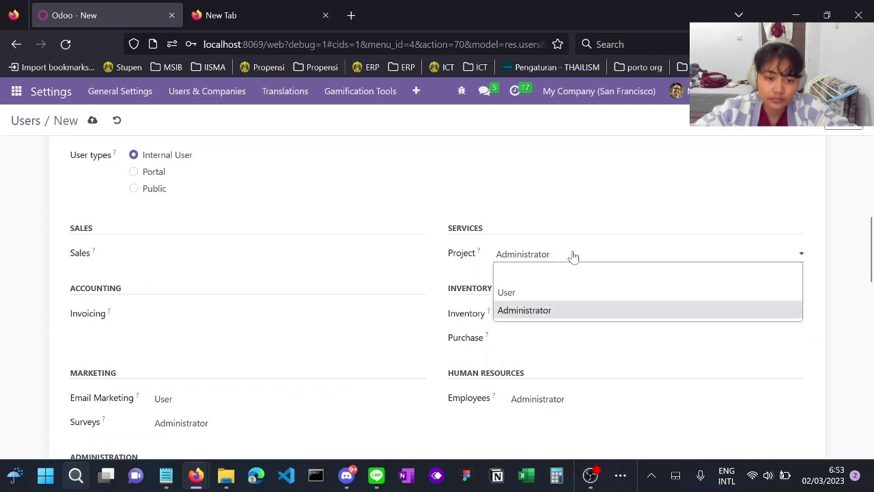
{"action": "left_click", "coordinate": [571, 274]}
{"action": "left_click", "coordinate": [560, 400]}
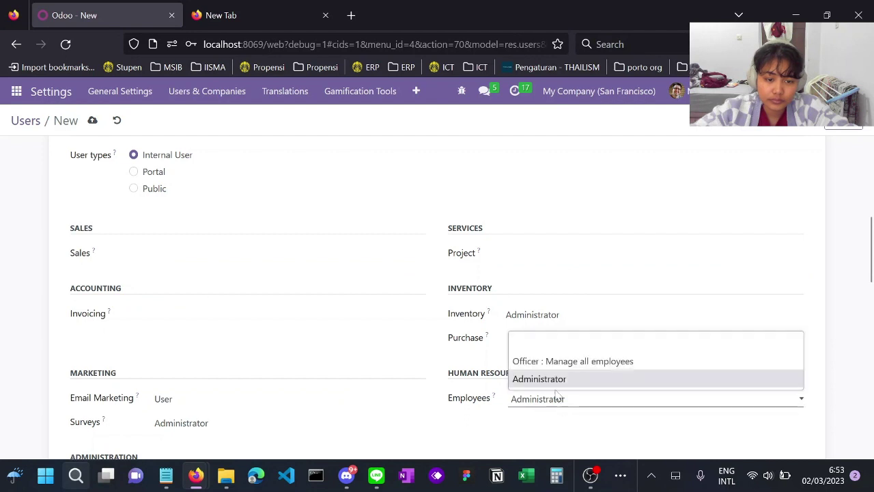
{"action": "left_click", "coordinate": [531, 348]}
- Clear Email Marketing and Surveys, then save the user and open a fresh user form
{"action": "left_click", "coordinate": [221, 399]}
{"action": "left_click", "coordinate": [228, 414]}
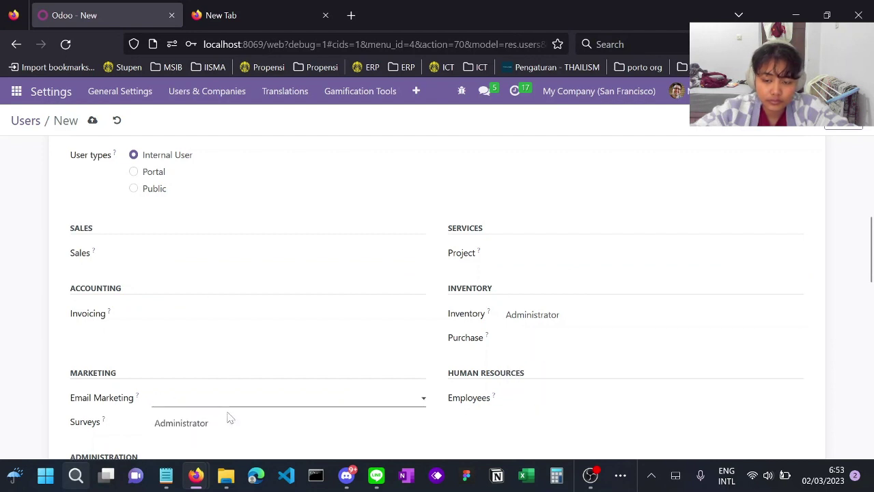
{"action": "left_click", "coordinate": [204, 424]}
{"action": "left_click", "coordinate": [197, 363]}
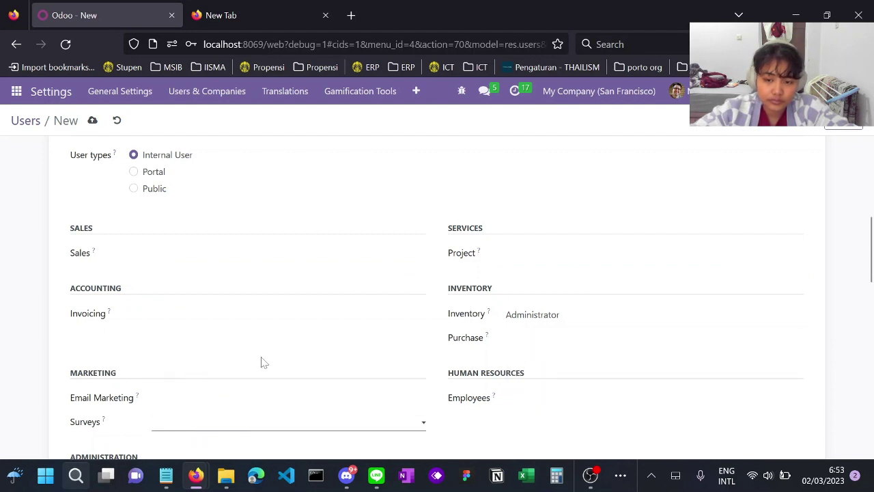
{"action": "scroll", "coordinate": [326, 348], "scroll_direction": "down", "scroll_amount": 2}
{"action": "scroll", "coordinate": [327, 348], "scroll_direction": "down", "scroll_amount": 10}
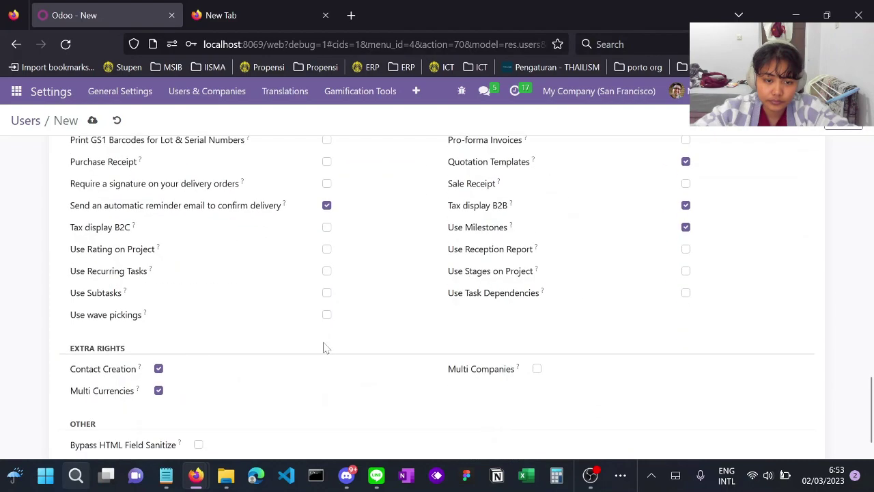
{"action": "scroll", "coordinate": [444, 200], "scroll_direction": "up", "scroll_amount": 15}
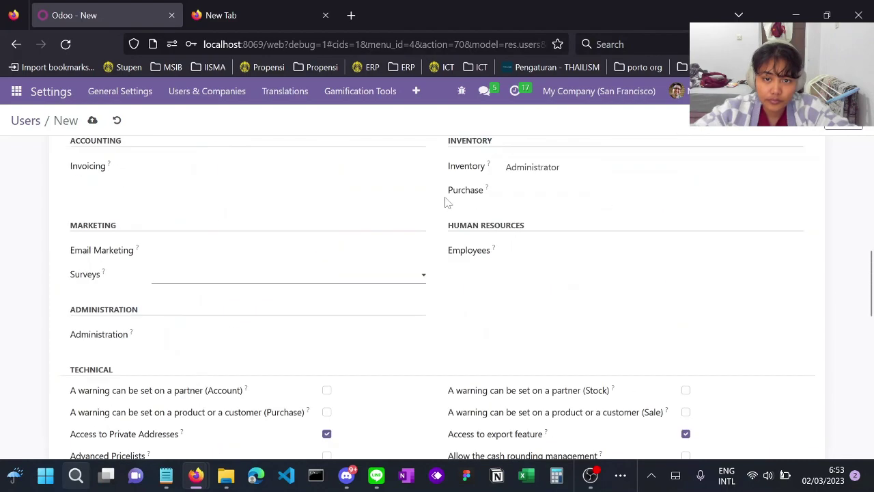
{"action": "scroll", "coordinate": [445, 201], "scroll_direction": "down", "scroll_amount": 2}
{"action": "scroll", "coordinate": [445, 201], "scroll_direction": "up", "scroll_amount": 2}
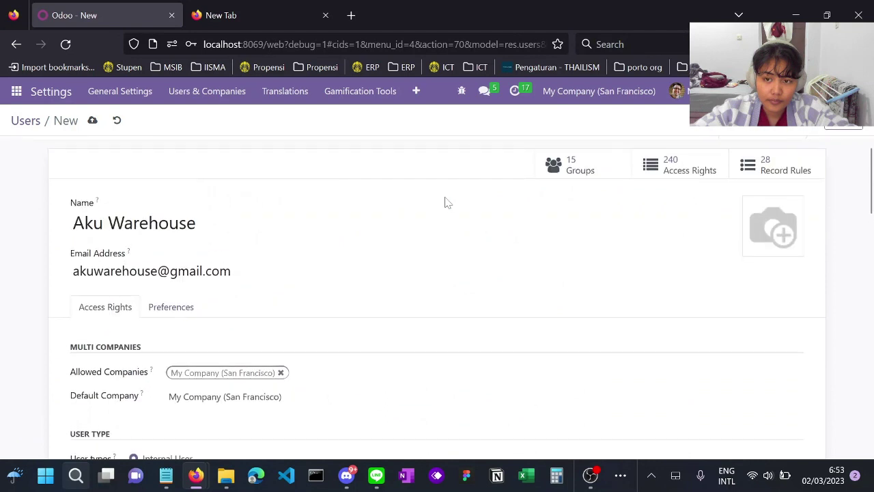
{"action": "left_click", "coordinate": [849, 131]}
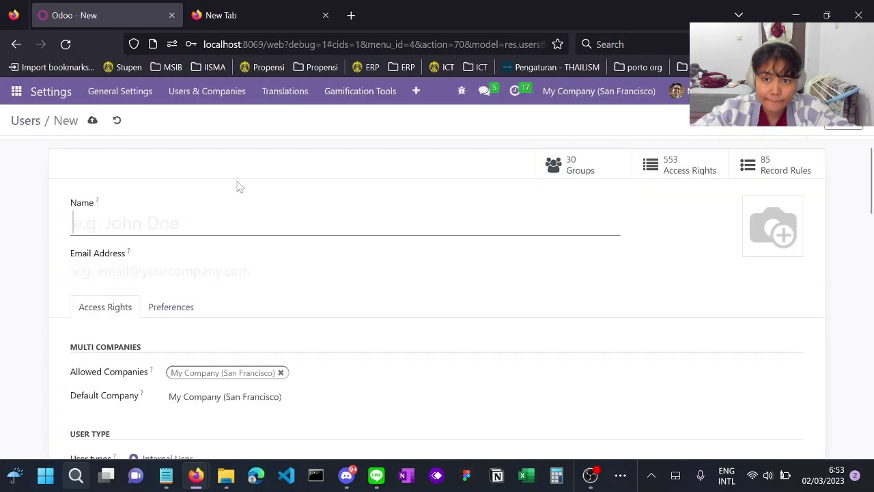
- Sign in on the private window's login page with the purchase user's e-mail and password
{"action": "left_click", "coordinate": [28, 123]}
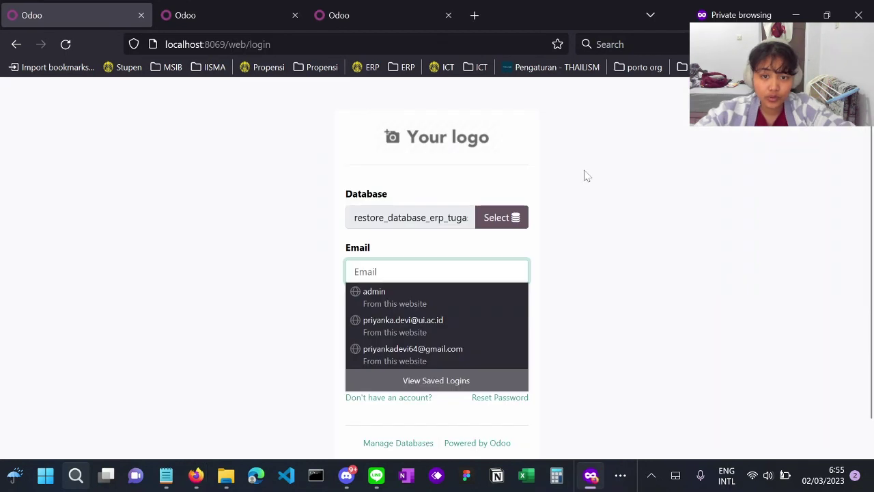
{"action": "key", "text": "Escape"}
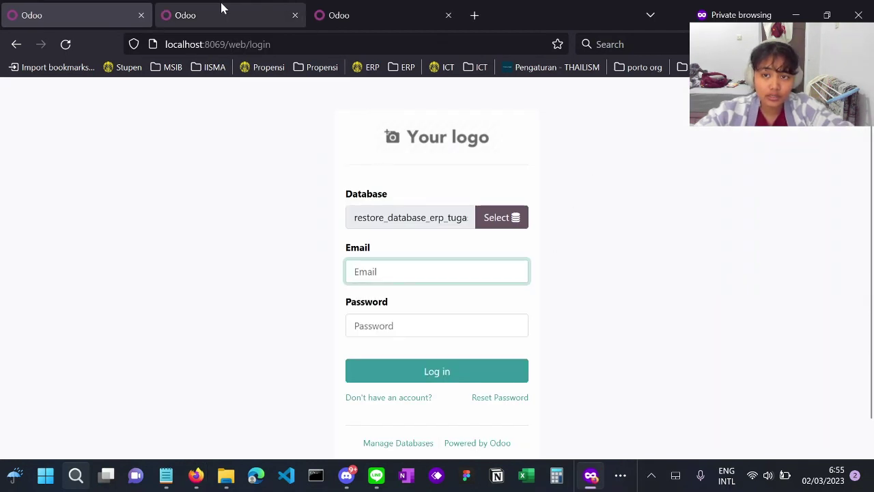
{"action": "left_click", "coordinate": [672, 186]}
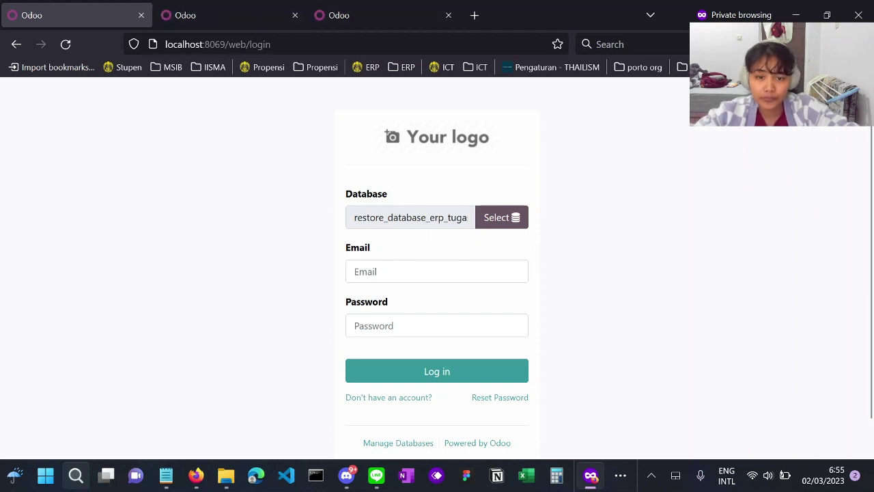
{"action": "left_click", "coordinate": [437, 271]}
{"action": "left_click", "coordinate": [597, 261]}
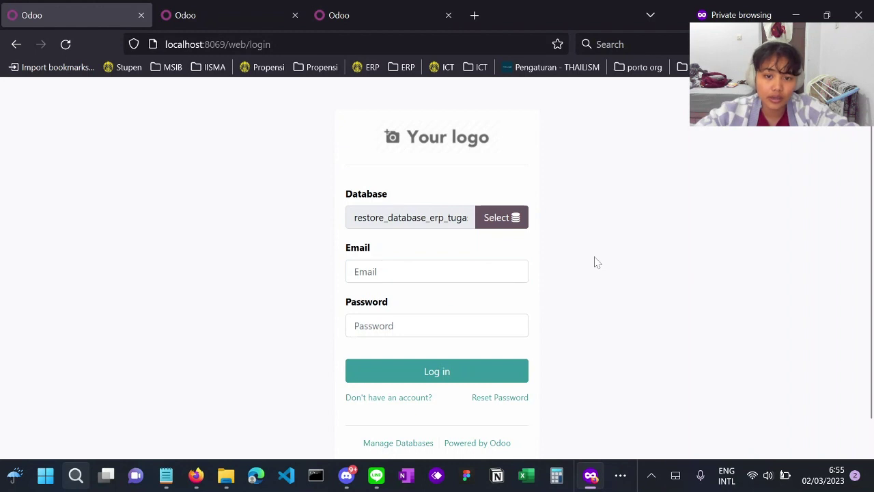
{"action": "left_click", "coordinate": [437, 271]}
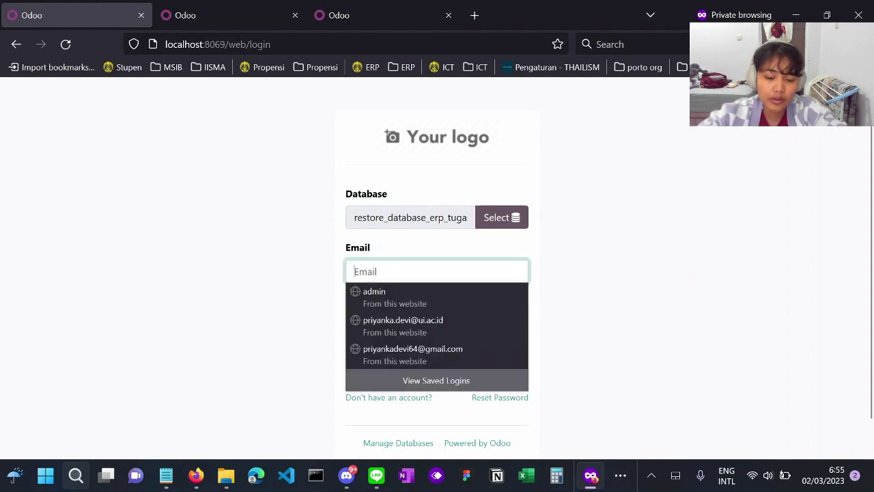
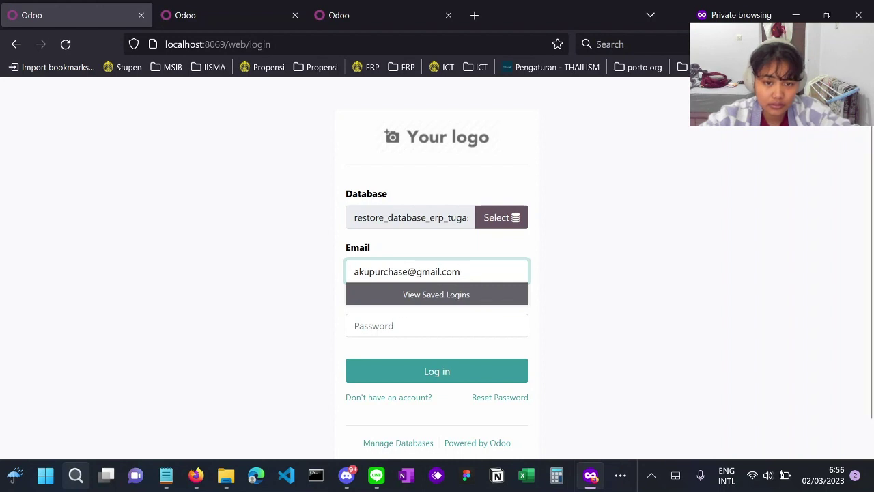
{"action": "mouse_move", "coordinate": [355, 272]}
{"action": "left_mouse_down"}
{"action": "mouse_move", "coordinate": [407, 271]}
{"action": "mouse_move", "coordinate": [353, 272]}
{"action": "left_mouse_up"}
{"action": "key", "text": "ctrl+c"}
{"action": "left_click", "coordinate": [368, 326]}
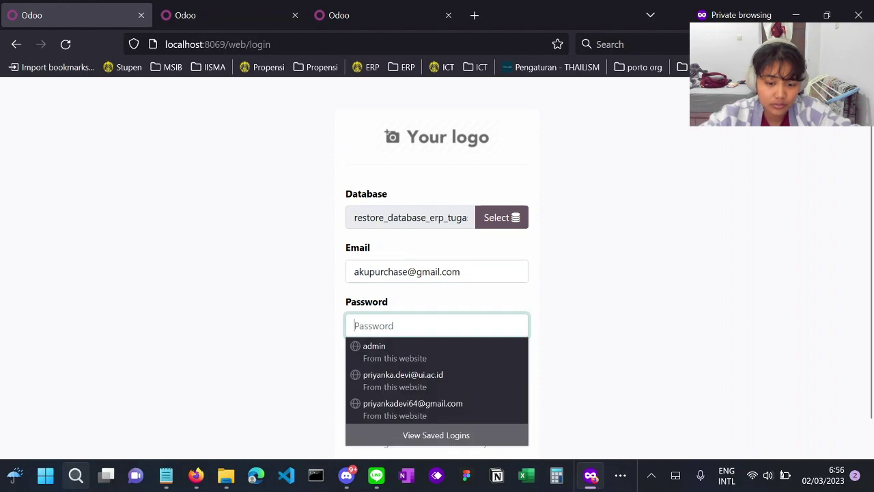
{"action": "key", "text": "ctrl+v"}
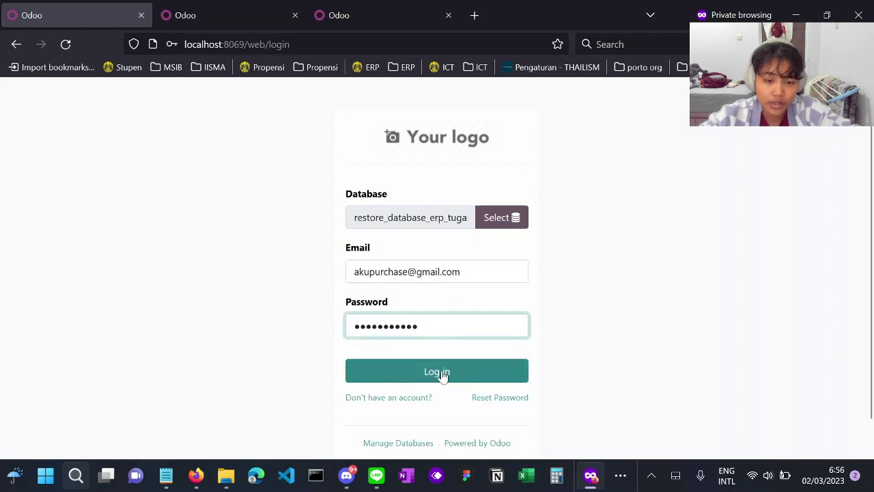
{"action": "left_click", "coordinate": [428, 373]}
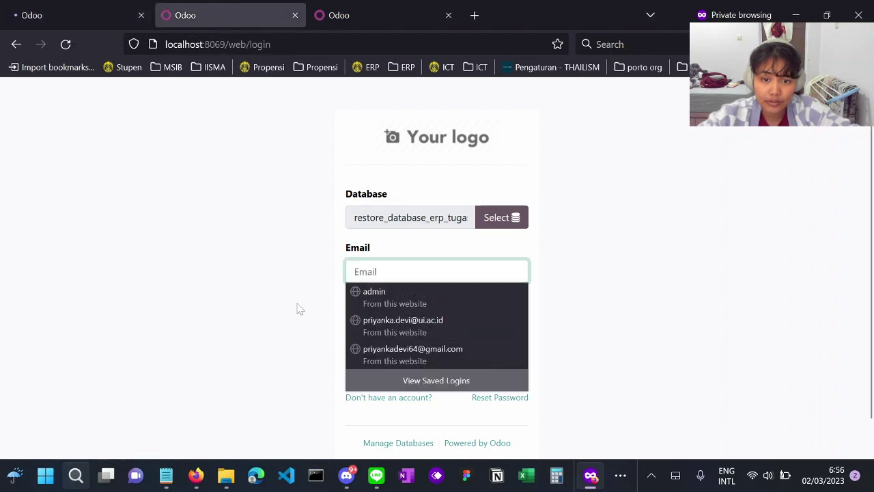
- In the second tab, submit the warehouse user's e-mail and password on the login form
{"action": "left_click", "coordinate": [68, 7]}
{"action": "left_click", "coordinate": [200, 6]}
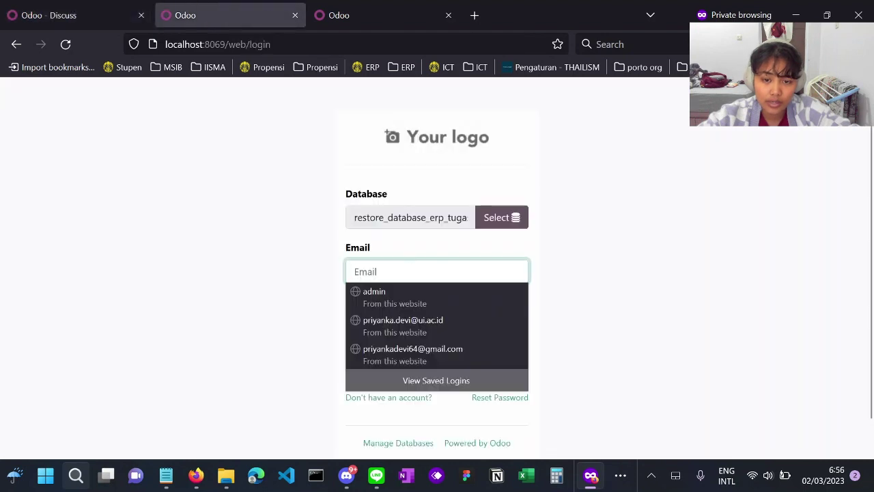
{"action": "key", "text": "Escape"}
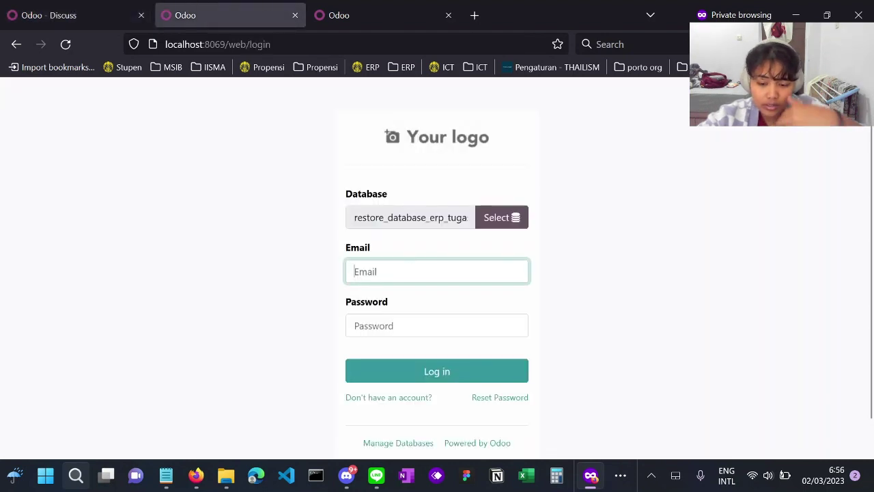
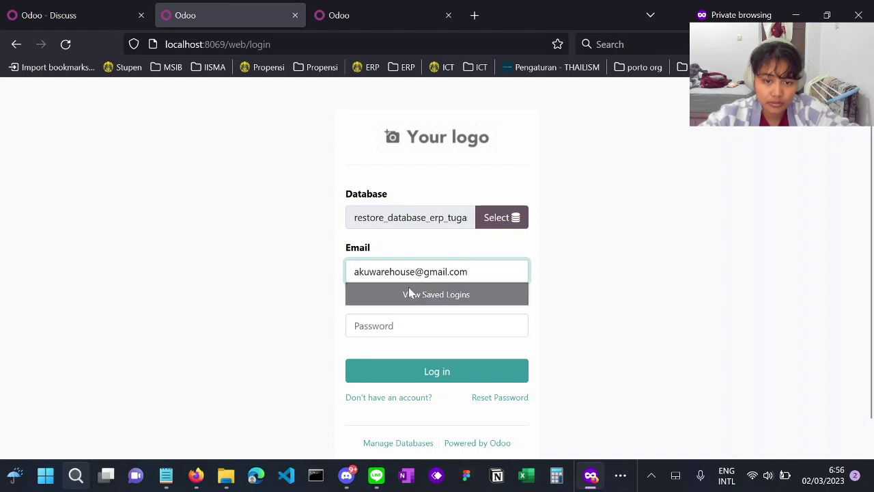
{"action": "double_click", "coordinate": [385, 272]}
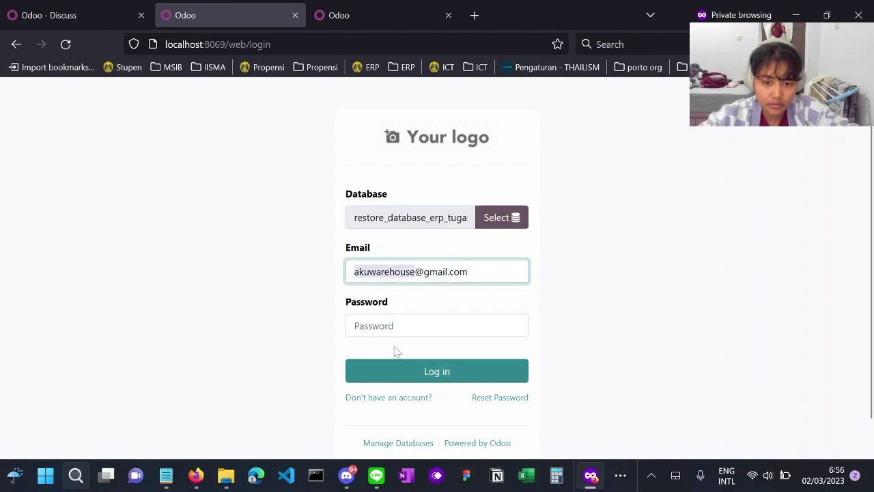
{"action": "left_click", "coordinate": [400, 326]}
{"action": "type", "text": "••••••••••••"}
{"action": "left_click", "coordinate": [439, 378]}
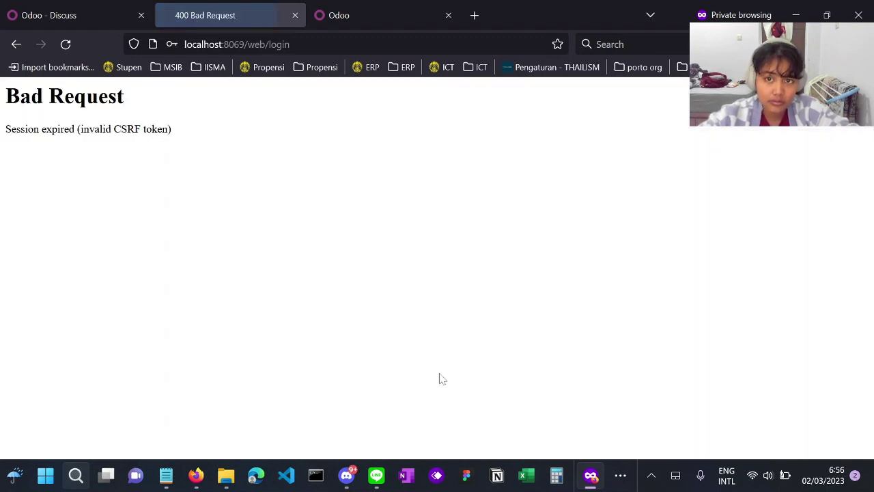
- Reload, return to the login form and resubmit the warehouse user's credentials
{"action": "left_click", "coordinate": [66, 44]}
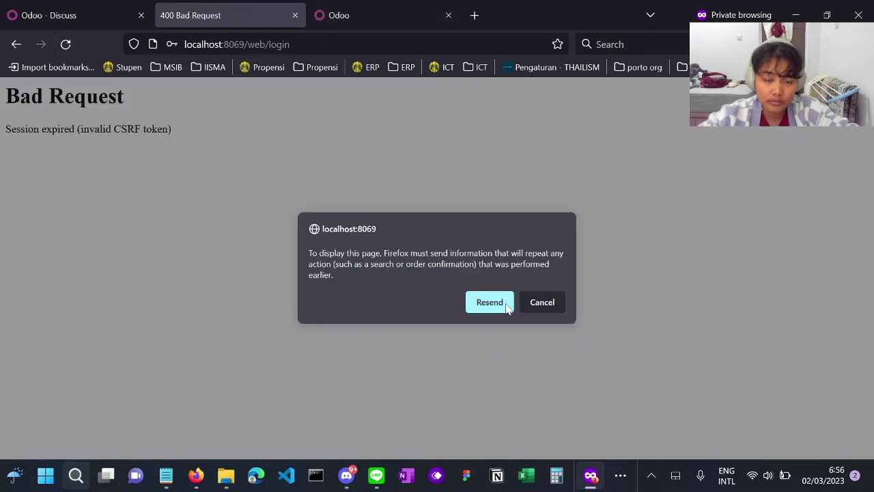
{"action": "left_click", "coordinate": [506, 306]}
{"action": "left_click", "coordinate": [16, 44]}
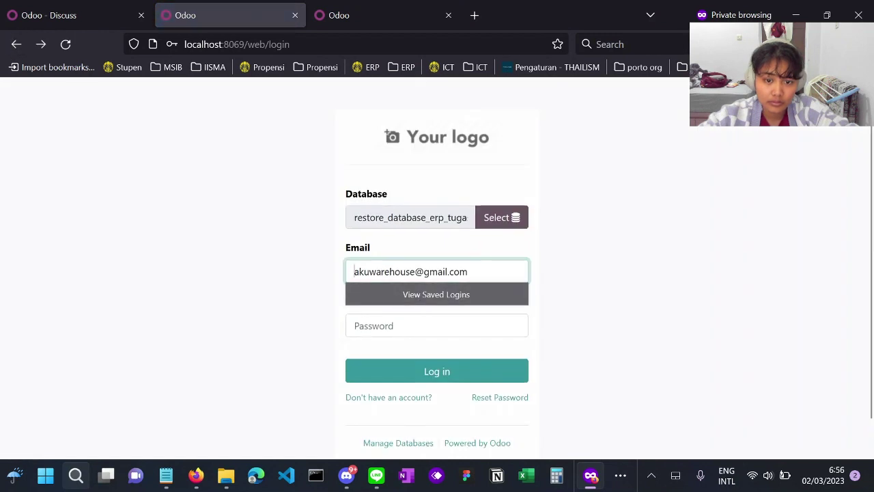
{"action": "left_click_drag", "start_coordinate": [357, 271], "coordinate": [415, 271]}
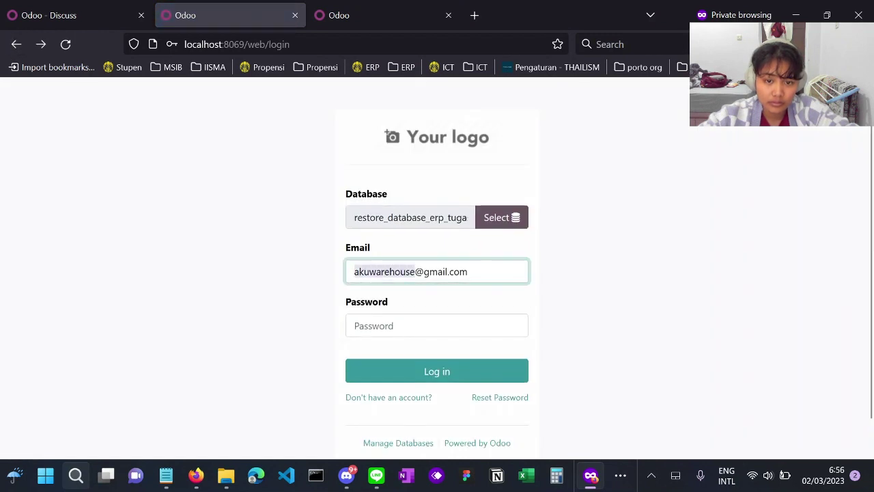
{"action": "left_click", "coordinate": [396, 327]}
{"action": "key", "text": "ctrl+v"}
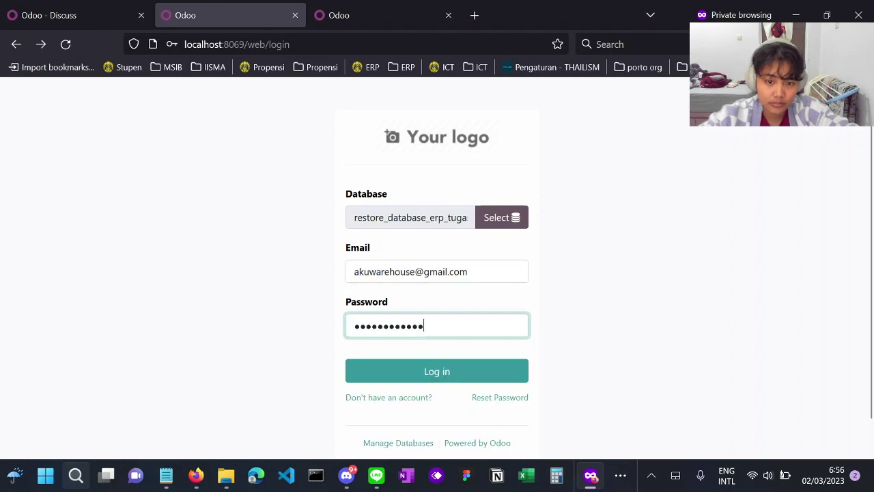
{"action": "left_click", "coordinate": [432, 373]}
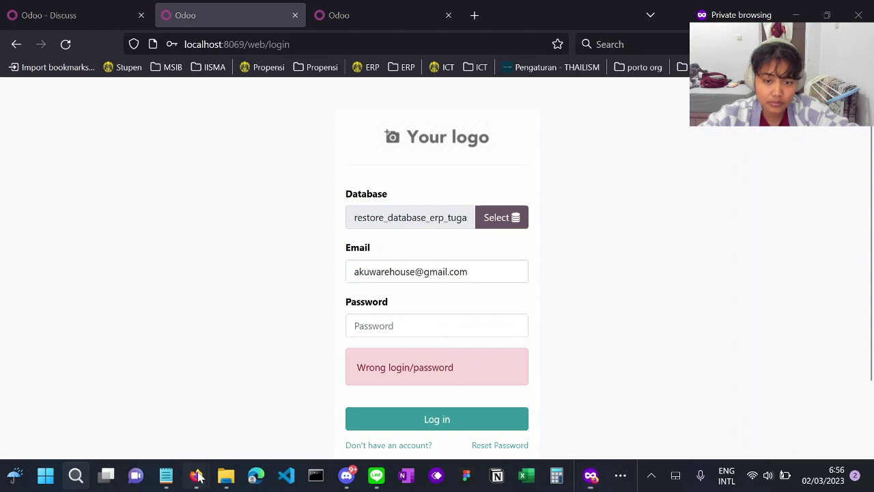
- Open the warehouse user's record and set a new password through Action > Change Password
{"action": "mouse_move", "coordinate": [198, 476]}
{"action": "left_click", "coordinate": [287, 437]}
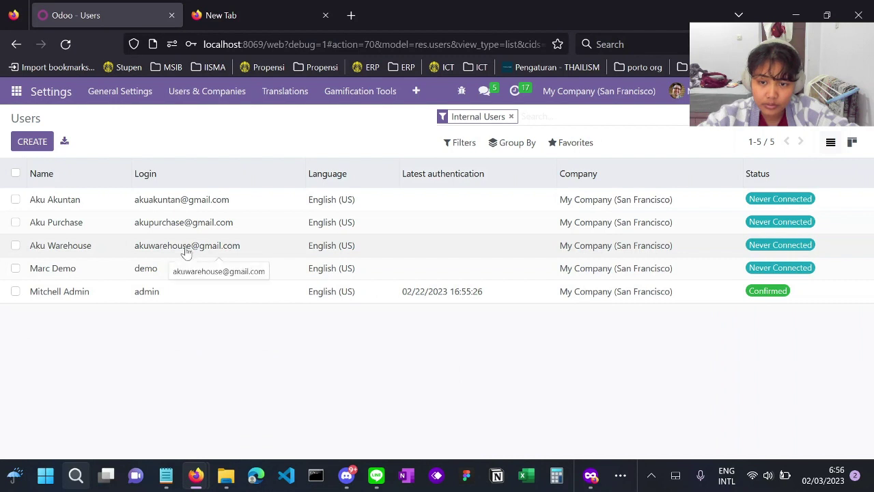
{"action": "mouse_move", "coordinate": [588, 483]}
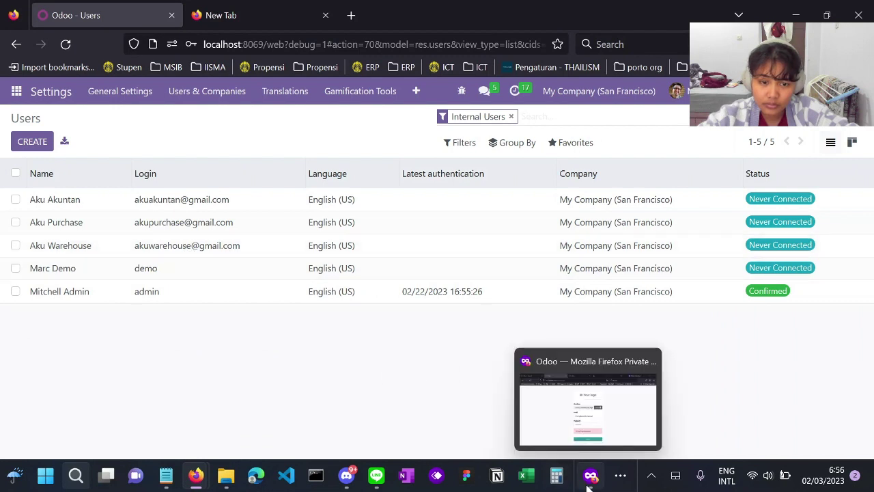
{"action": "mouse_move", "coordinate": [605, 439]}
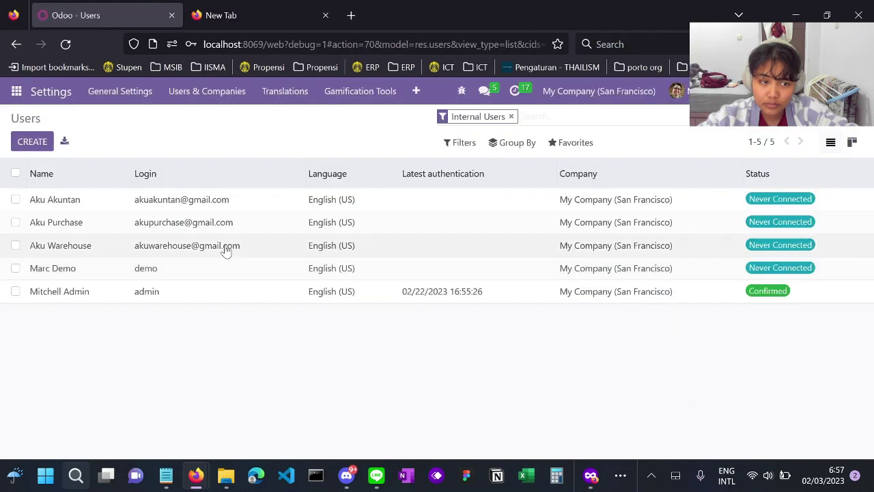
{"action": "left_click", "coordinate": [228, 247]}
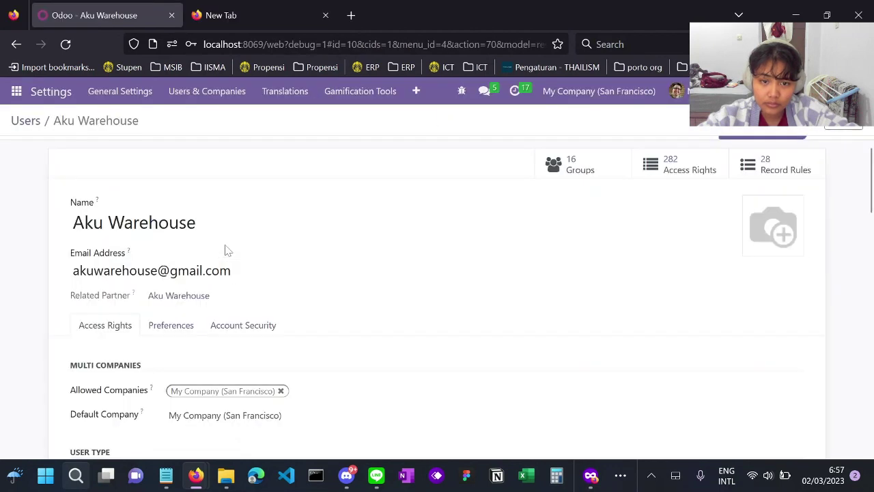
{"action": "left_click", "coordinate": [787, 135]}
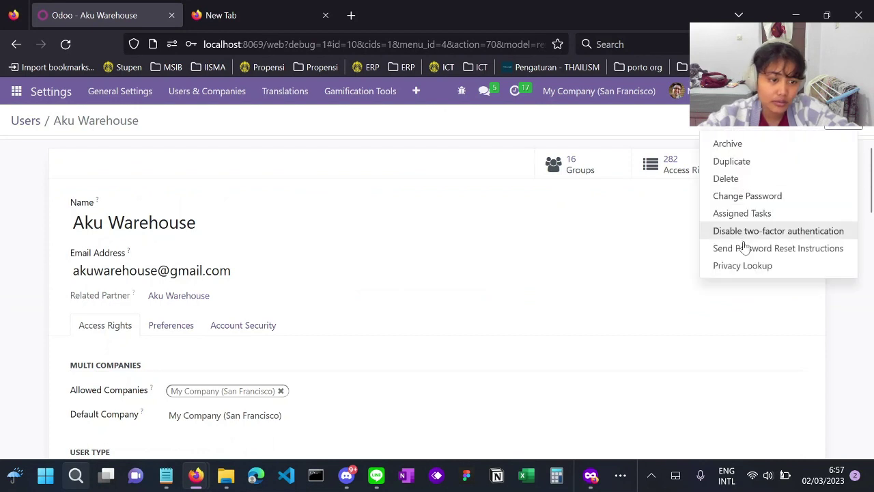
{"action": "left_click", "coordinate": [746, 196]}
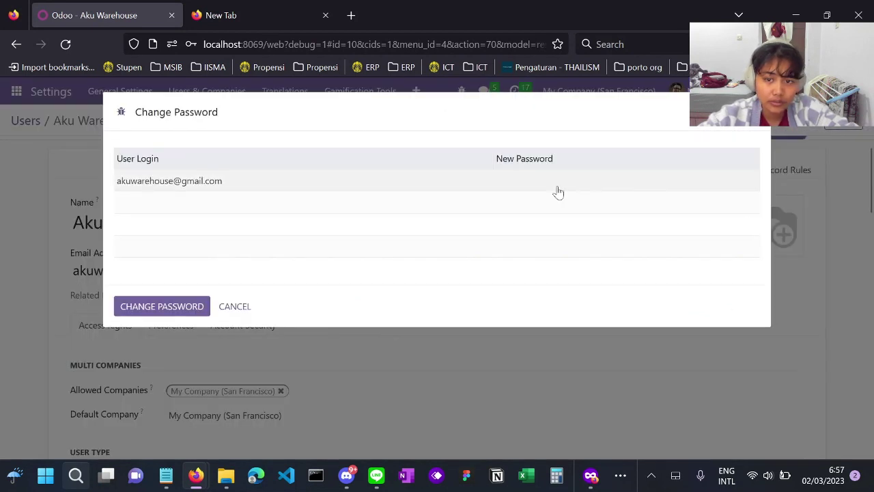
{"action": "left_click", "coordinate": [555, 188]}
{"action": "type", "text": "123"}
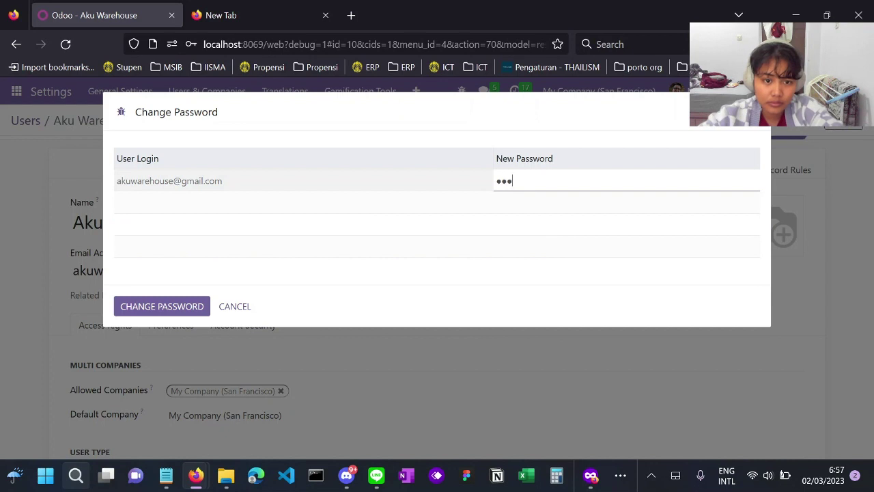
{"action": "type", "text": "456789"}
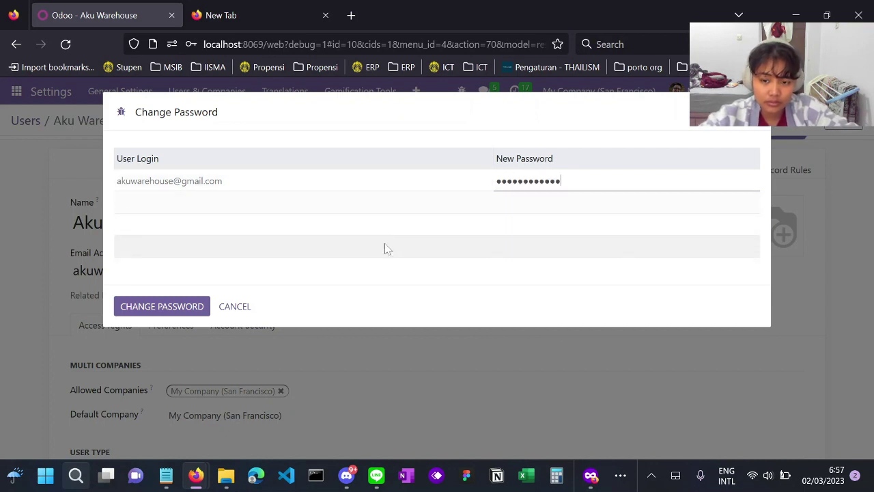
{"action": "left_click", "coordinate": [180, 307]}
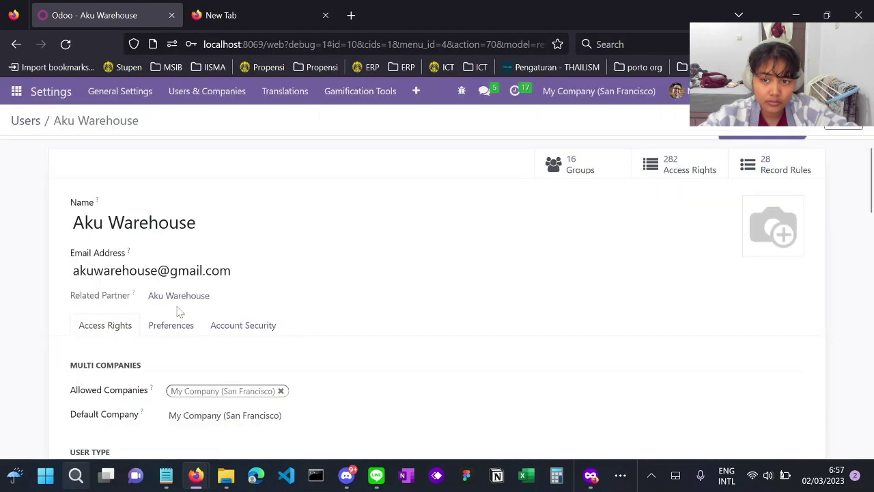
- Log in as the warehouse user in the private window using the pasted password
{"action": "left_click", "coordinate": [591, 474]}
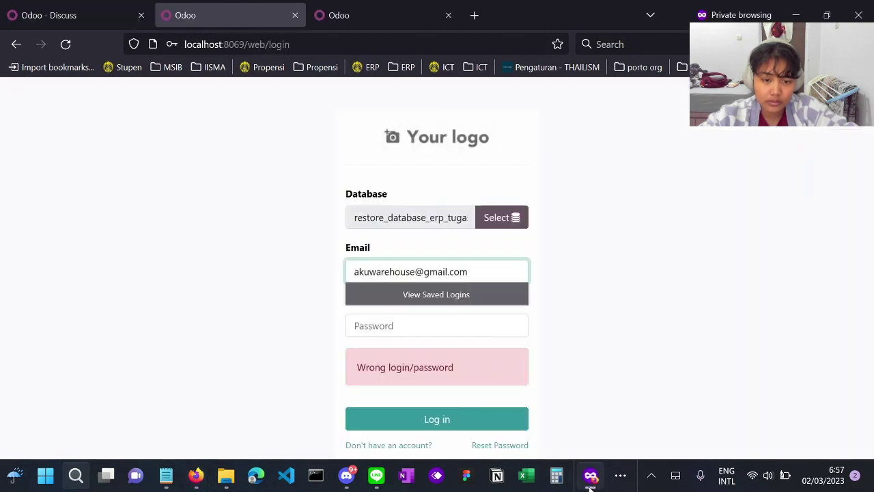
{"action": "key", "text": "Tab"}
{"action": "key", "text": "ctrl+v"}
{"action": "key", "text": "Return"}
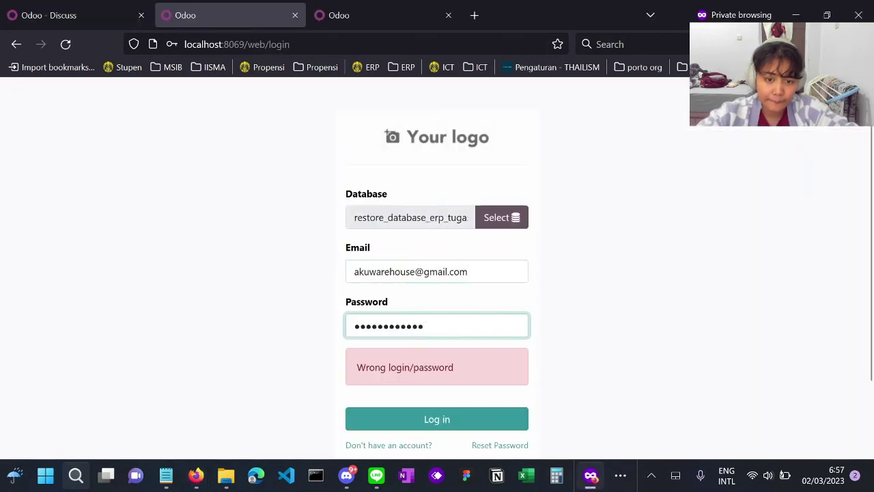
{"action": "left_click", "coordinate": [451, 420]}
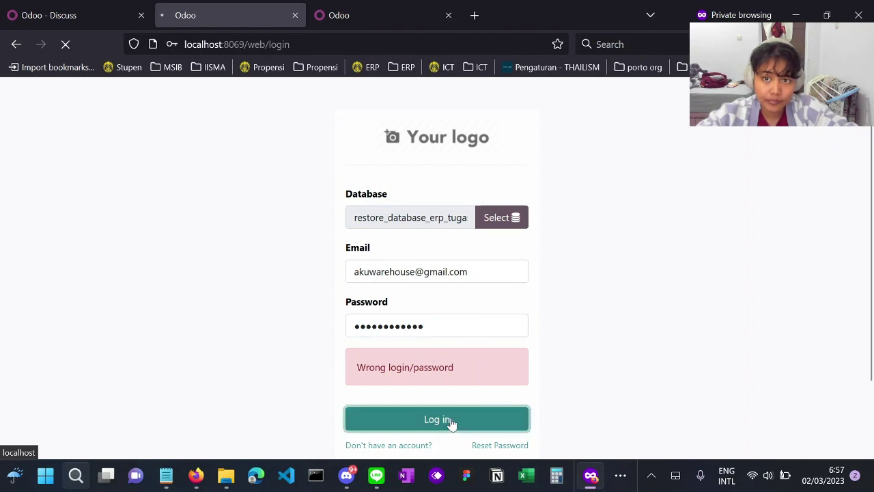
- In the other tab, submit the accountant user's e-mail and password on the login form
{"action": "left_click", "coordinate": [350, 16]}
{"action": "left_click", "coordinate": [454, 272]}
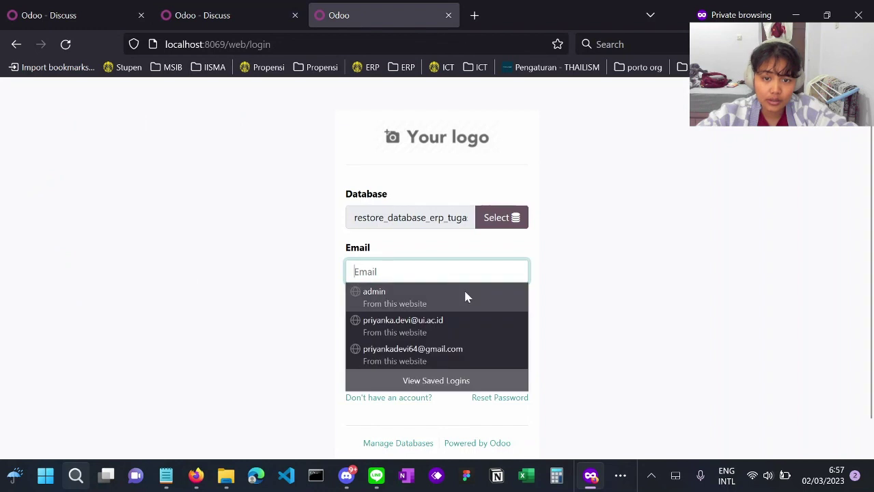
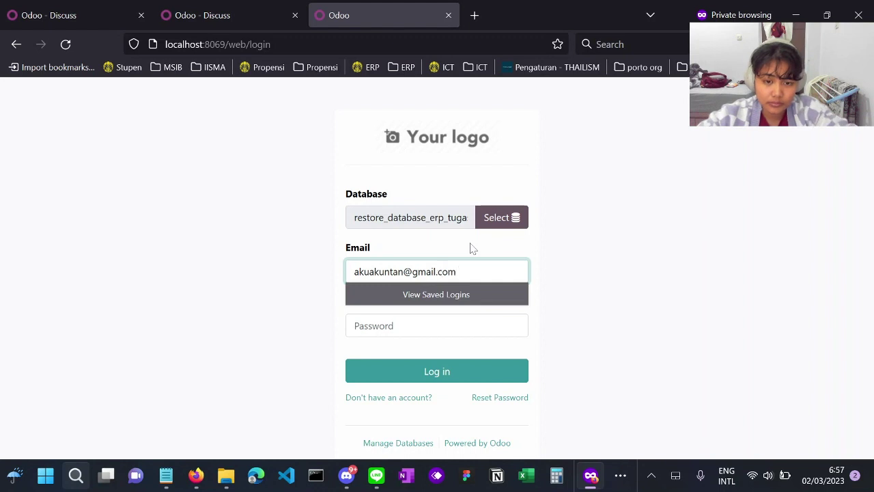
{"action": "key", "text": "Escape"}
{"action": "key", "text": "shift+Left"}
{"action": "key", "text": "shift+Left"}
{"action": "key", "text": "shift+Left"}
{"action": "key", "text": "shift+Left"}
{"action": "key", "text": "shift+Left"}
{"action": "key", "text": "shift+Left"}
{"action": "key", "text": "shift+Left"}
{"action": "key", "text": "shift+Left"}
{"action": "key", "text": "shift+Left"}
{"action": "key", "text": "shift+Left"}
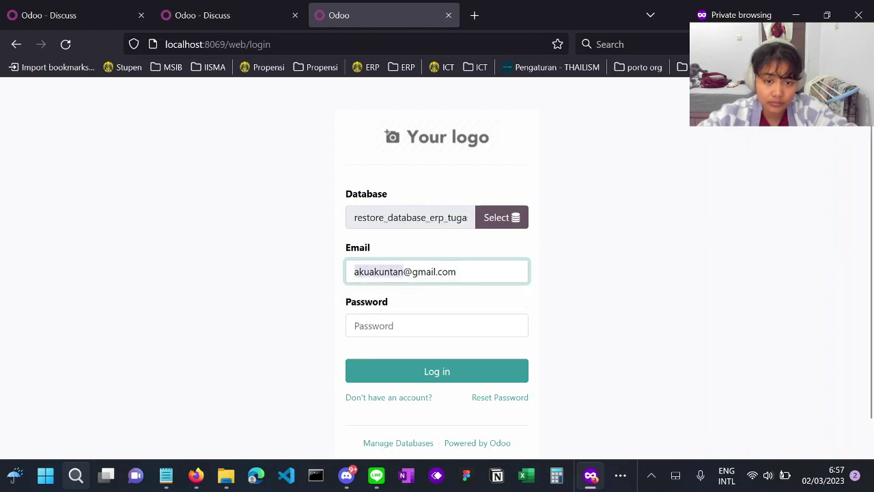
{"action": "key", "text": "Tab"}
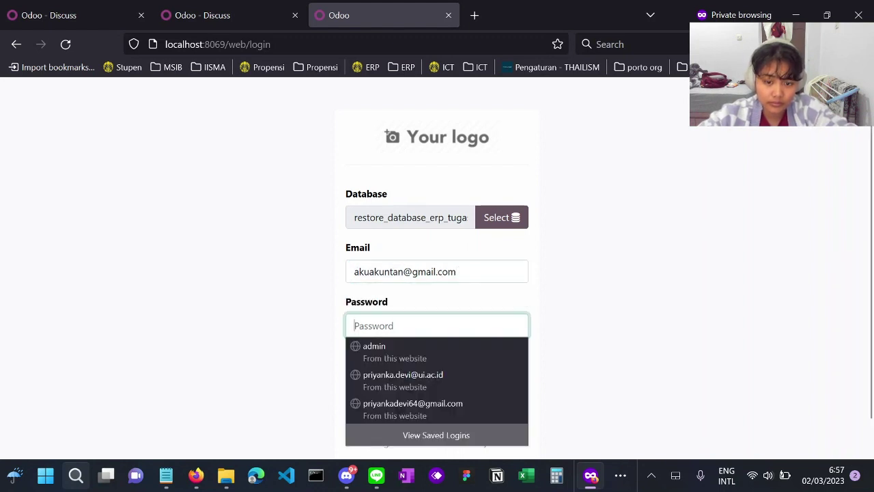
{"action": "type", "text": "••••••••••"}
{"action": "left_click", "coordinate": [411, 369]}
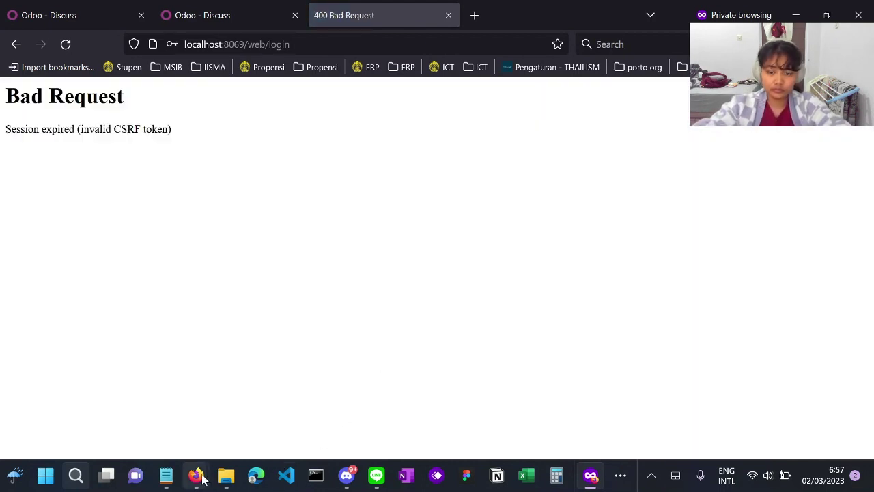
- Back in the main Odoo window, open the accountant user's record from the Users list
{"action": "mouse_move", "coordinate": [196, 476]}
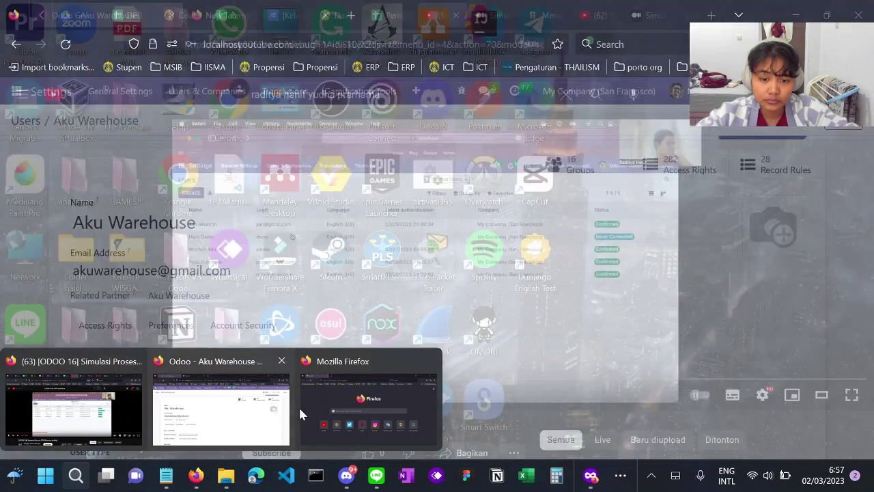
{"action": "mouse_move", "coordinate": [307, 418]}
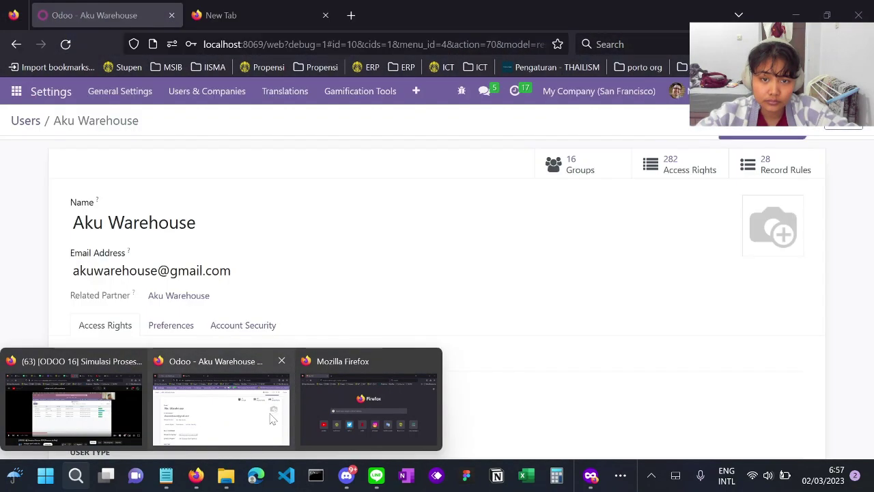
{"action": "left_click", "coordinate": [221, 410]}
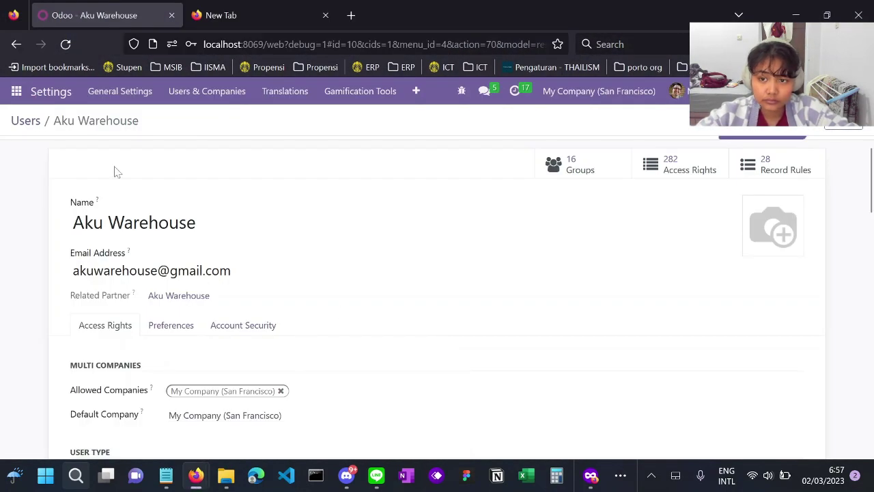
{"action": "left_click", "coordinate": [33, 125]}
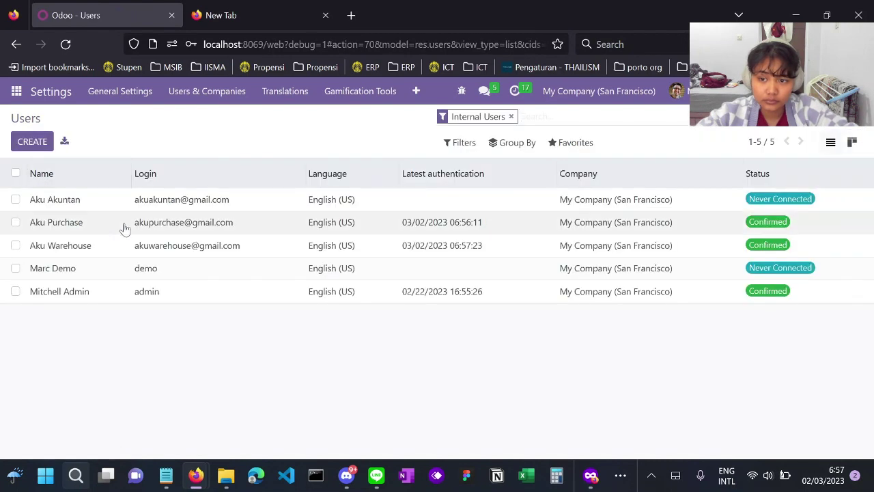
{"action": "left_click", "coordinate": [71, 202]}
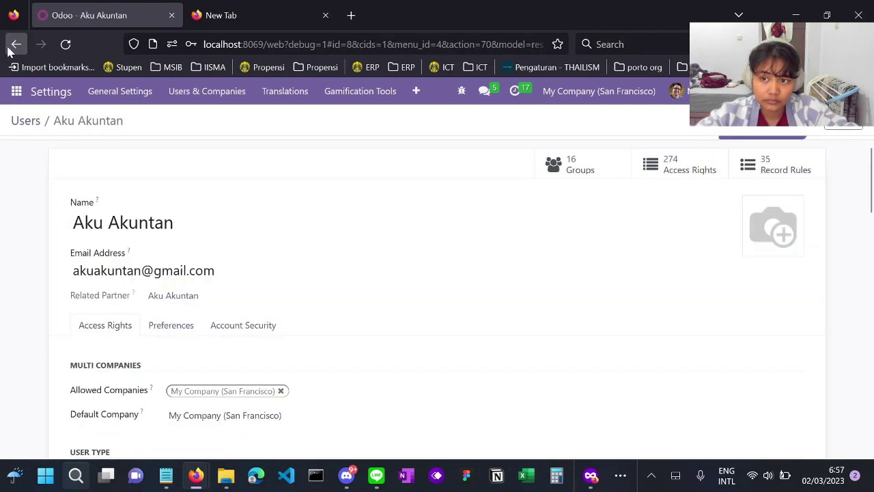
{"action": "left_click", "coordinate": [16, 45]}
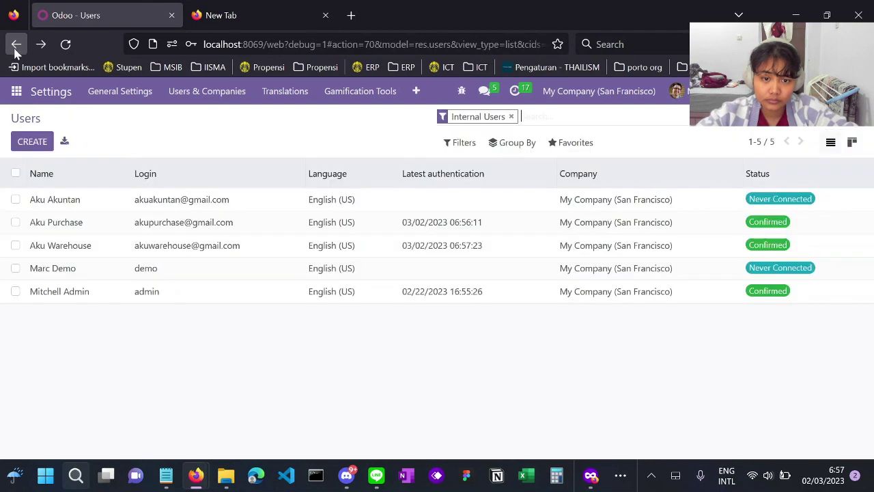
{"action": "left_click", "coordinate": [67, 205]}
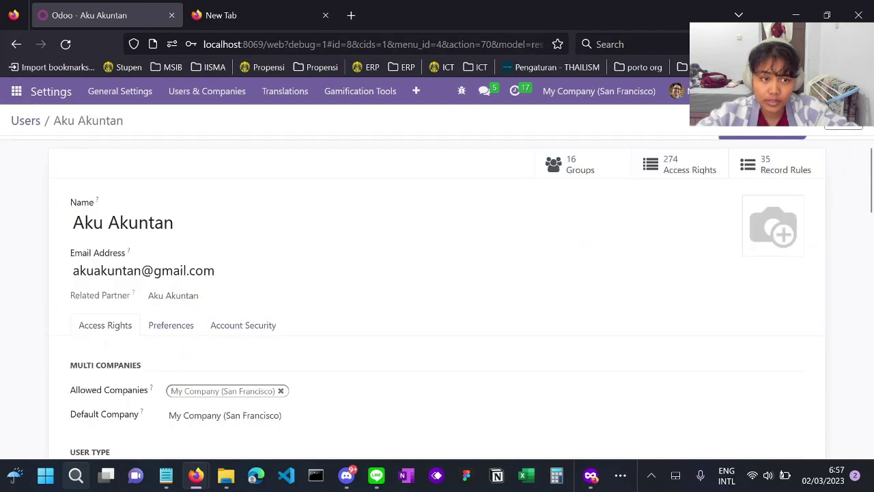
- Assign the accountant user a new password via Action > Change Password
{"action": "left_click", "coordinate": [762, 133]}
{"action": "left_click", "coordinate": [749, 202]}
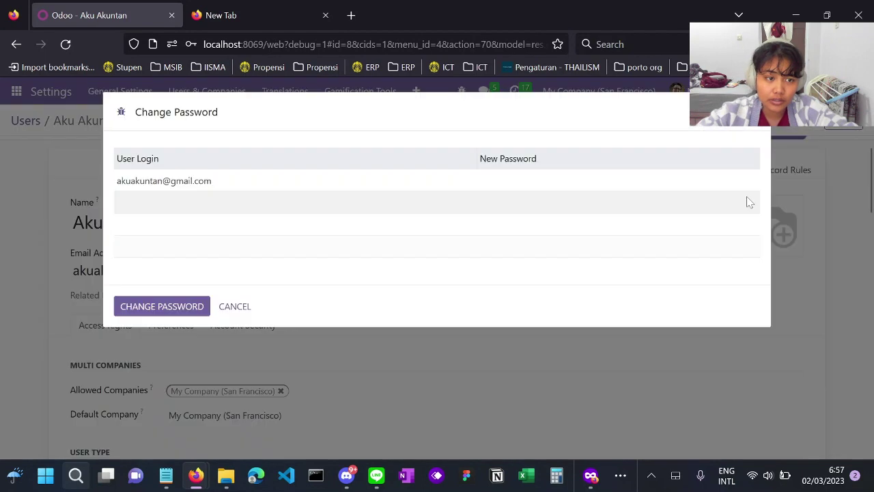
{"action": "left_click", "coordinate": [523, 181]}
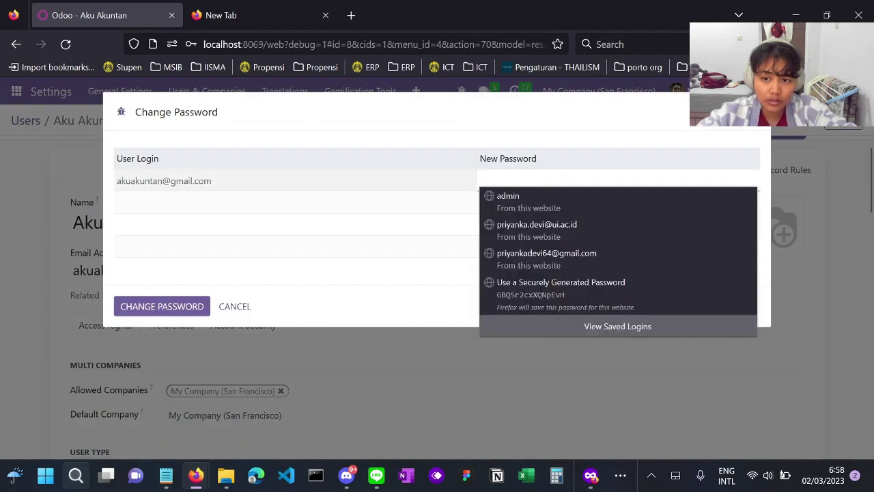
{"action": "type", "text": "••••••••••"}
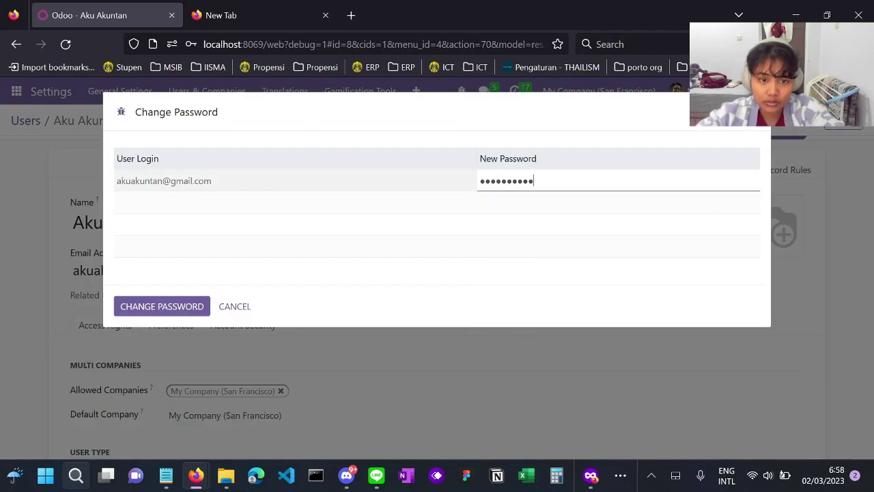
{"action": "left_click", "coordinate": [188, 308]}
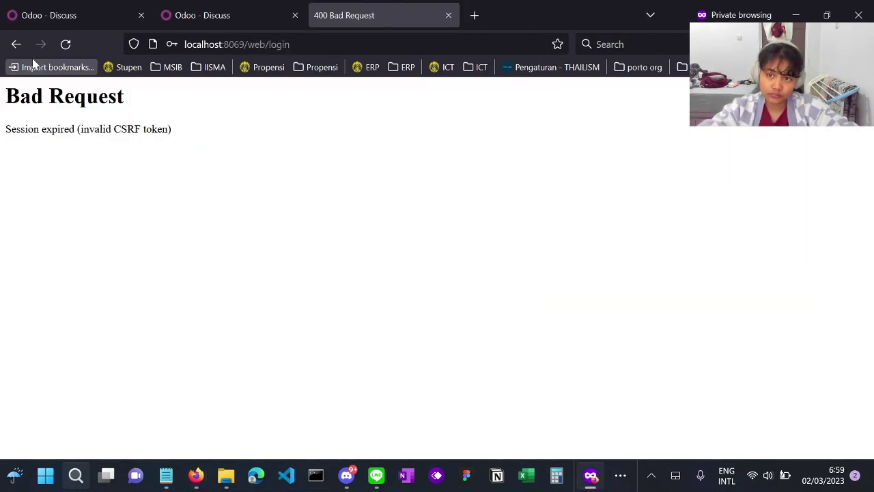
- Log in as the accountant from the private window's login page, then return to the main window
{"action": "left_click", "coordinate": [16, 44]}
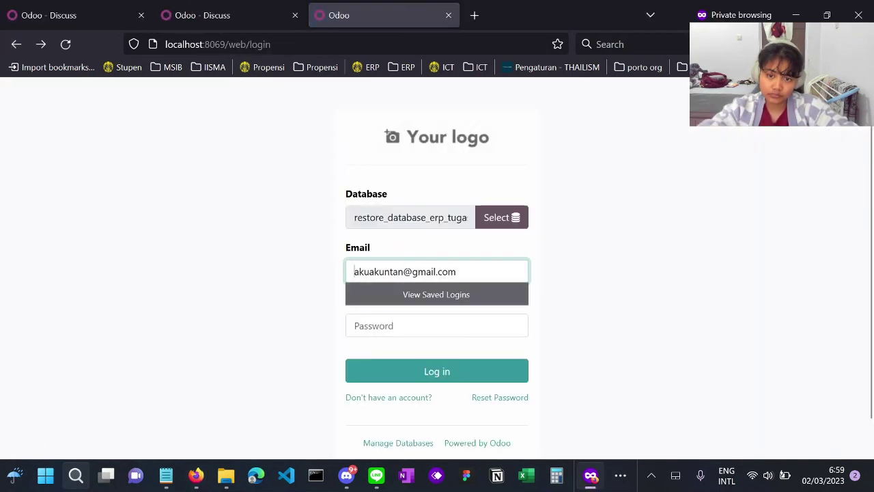
{"action": "key", "text": "Tab"}
{"action": "key", "text": "ctrl+v"}
{"action": "left_click", "coordinate": [442, 371]}
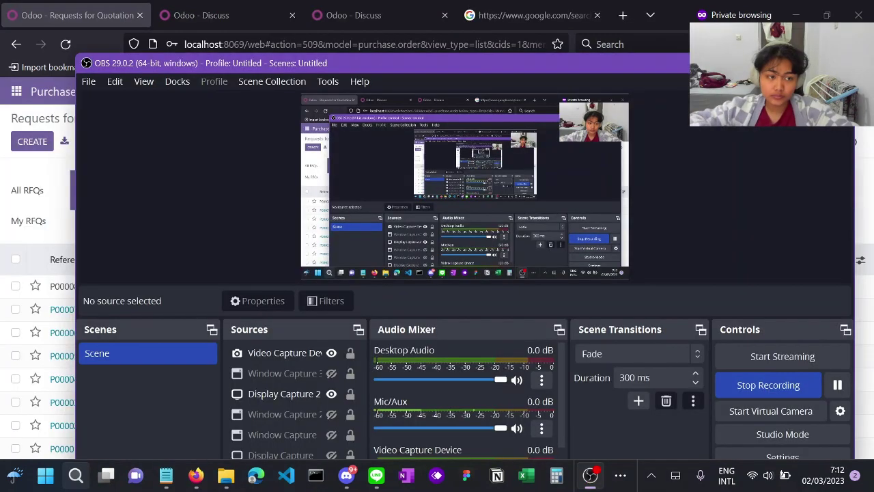
{"action": "key", "text": "alt+Tab"}
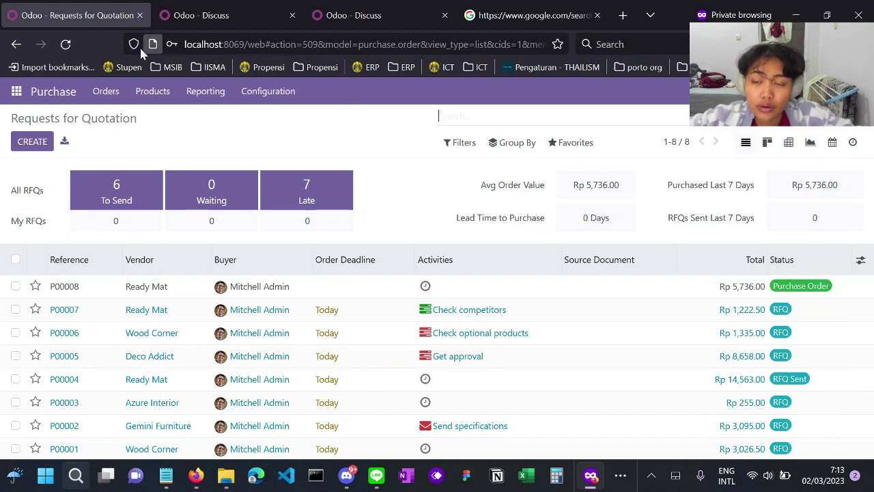
- After browsing the Purchase products catalogue, create a new RFQ from Requests for Quotation
{"action": "left_click", "coordinate": [17, 94]}
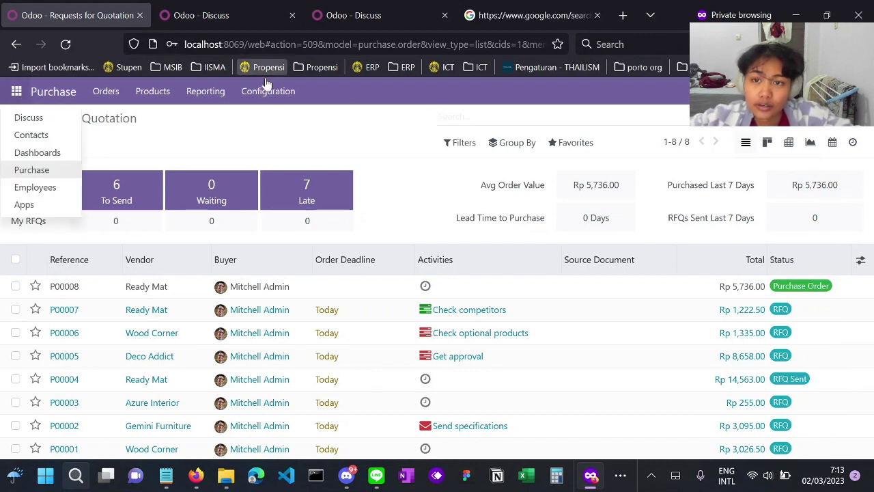
{"action": "left_click", "coordinate": [597, 15]}
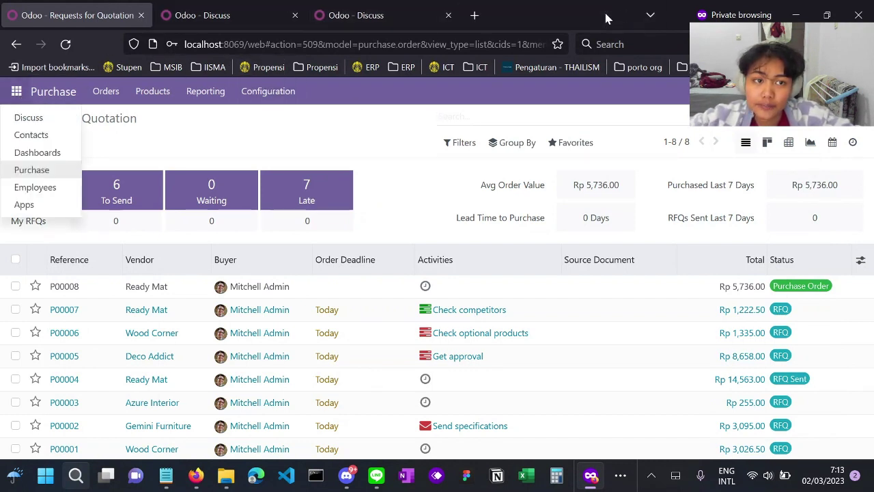
{"action": "left_click", "coordinate": [401, 134]}
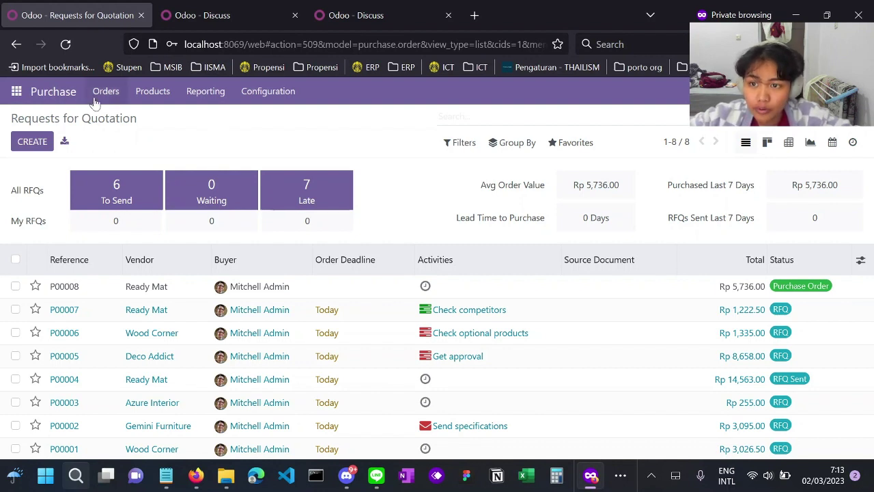
{"action": "left_click", "coordinate": [153, 91]}
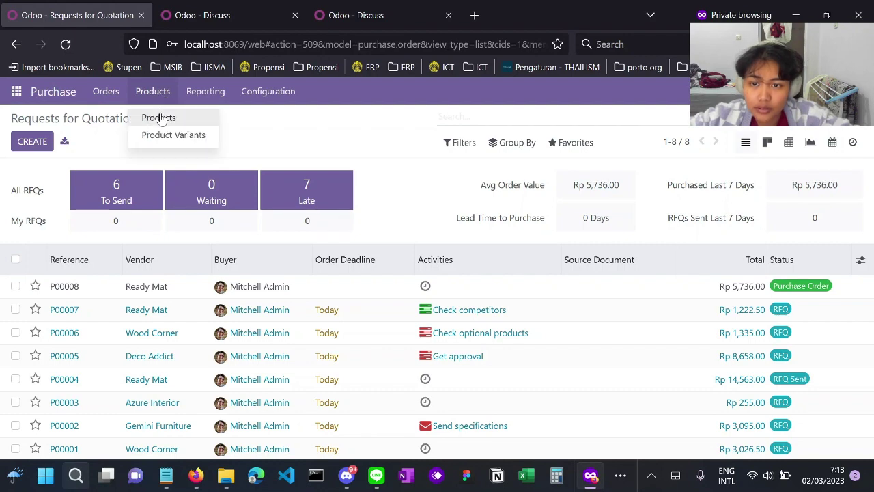
{"action": "left_click", "coordinate": [161, 117]}
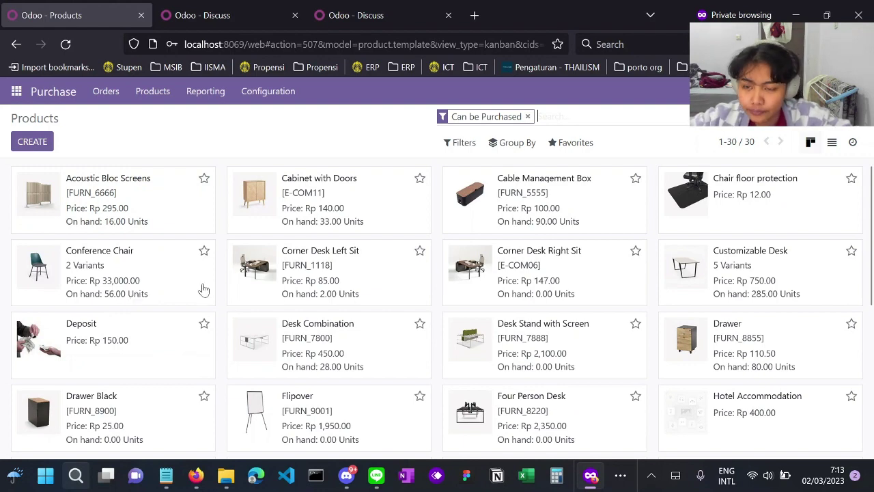
{"action": "left_click", "coordinate": [45, 99]}
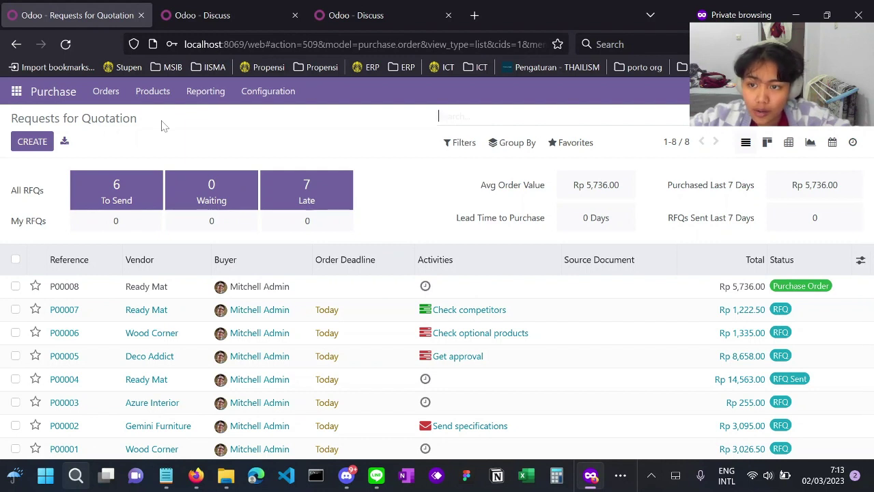
{"action": "left_click", "coordinate": [29, 147]}
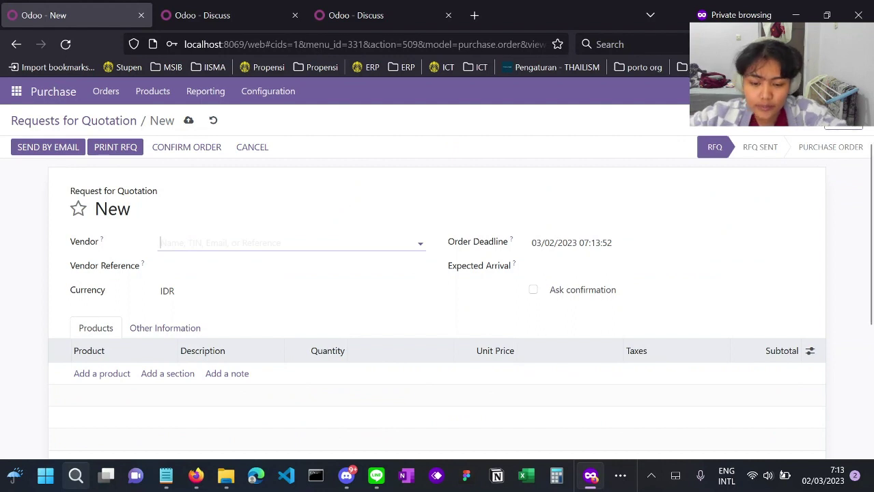
- Quick-create PT Angin Duduk as the RFQ's vendor, discarding the full vendor form
{"action": "type", "text": "PT"}
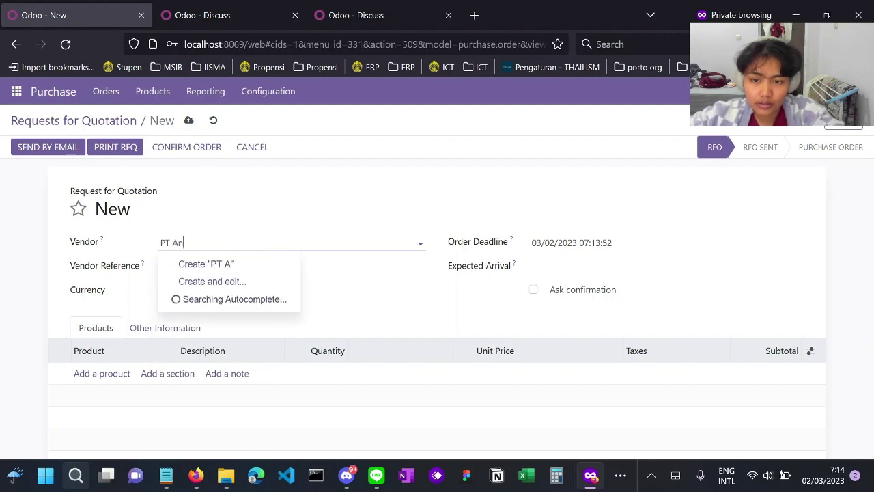
{"action": "type", "text": " Angin D"}
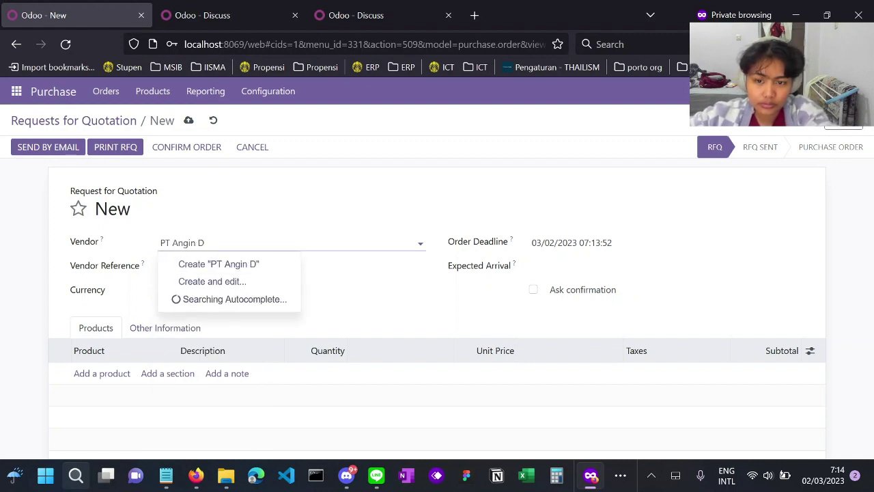
{"action": "type", "text": "uduk"}
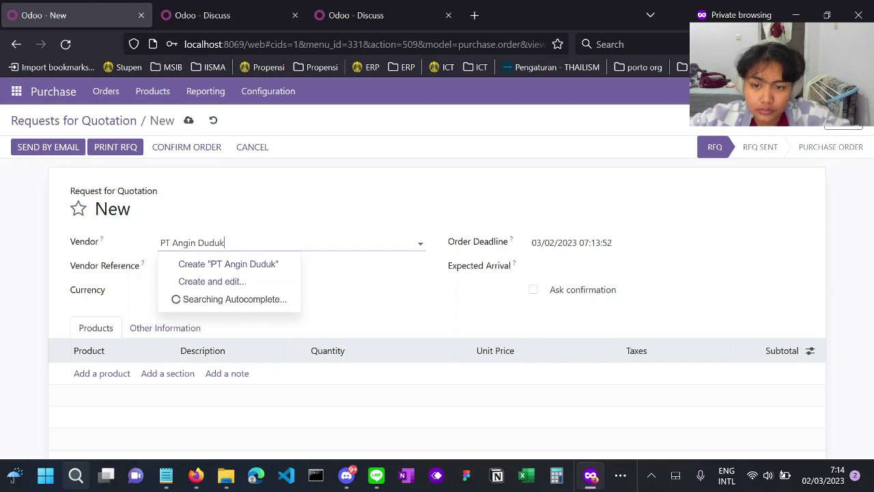
{"action": "left_click", "coordinate": [230, 283]}
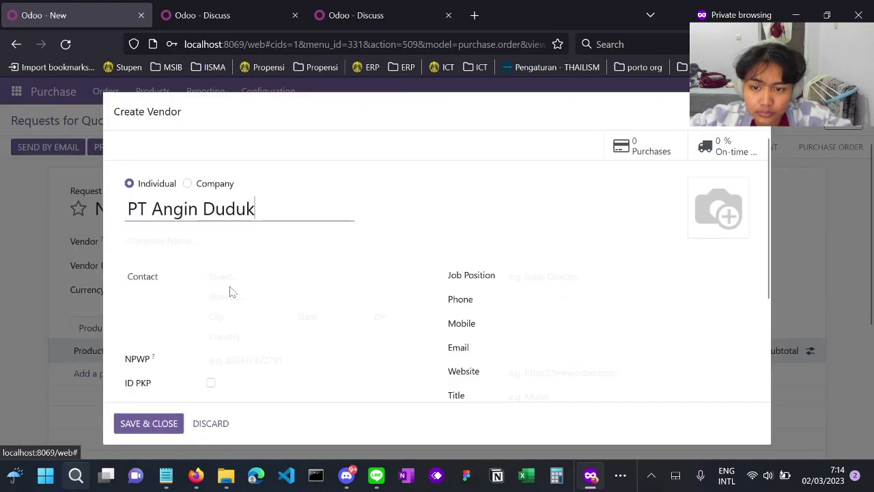
{"action": "scroll", "coordinate": [241, 293], "scroll_direction": "down", "scroll_amount": 3}
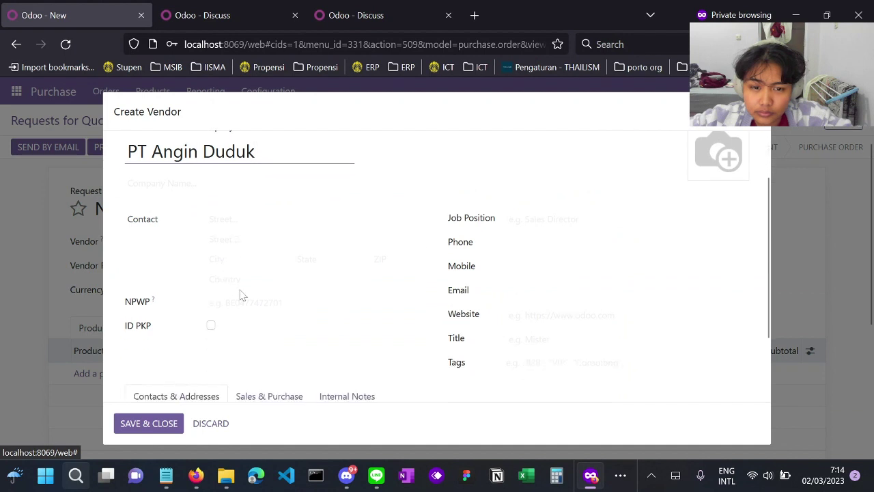
{"action": "scroll", "coordinate": [240, 293], "scroll_direction": "up", "scroll_amount": 3}
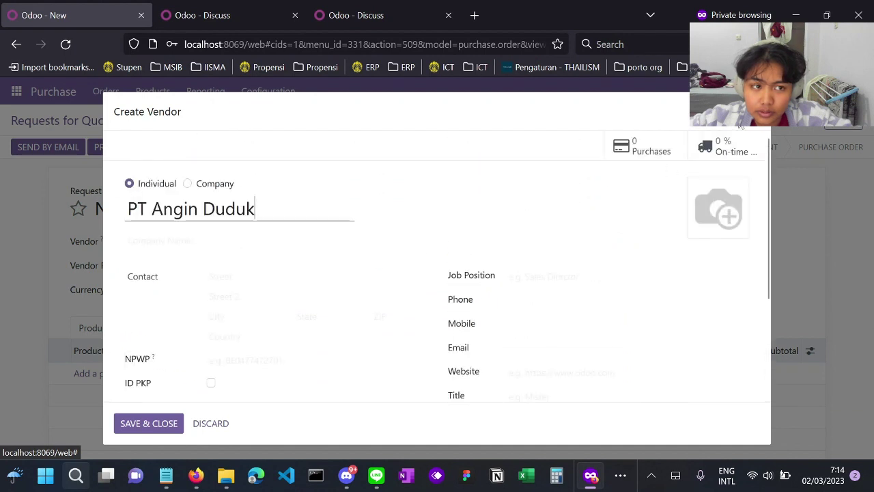
{"action": "key", "text": "Escape"}
{"action": "left_click", "coordinate": [273, 243]}
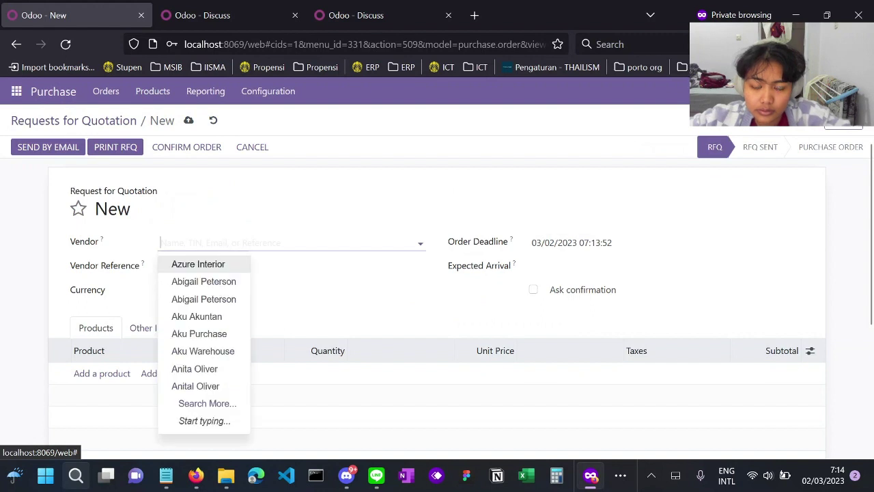
{"action": "type", "text": "PT AN"}
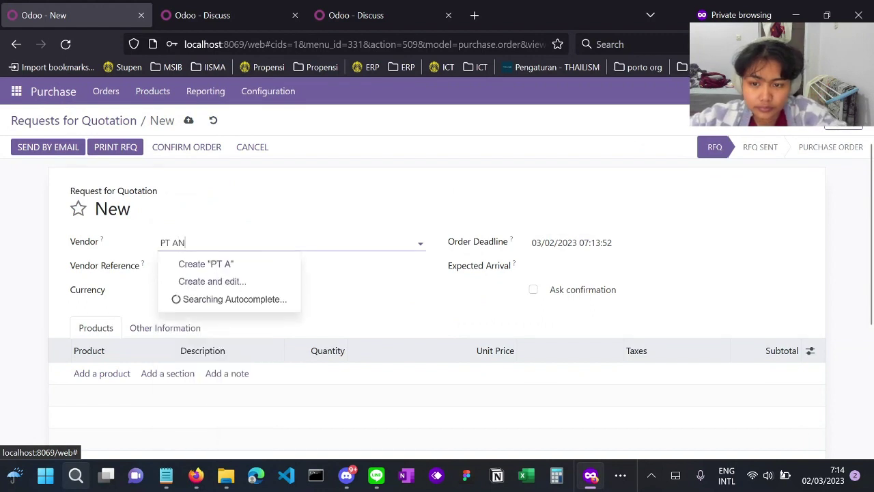
{"action": "key", "text": "BackSpace"}
{"action": "type", "text": "ngin "}
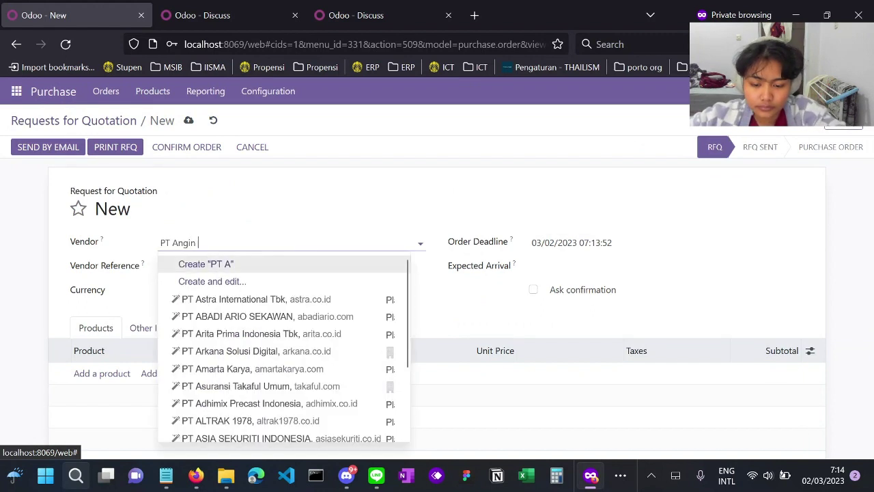
{"action": "type", "text": "Duduj"}
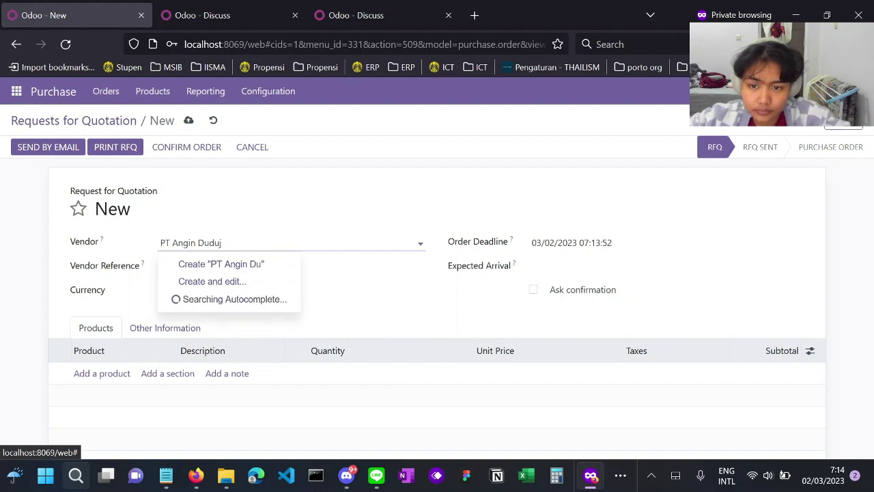
{"action": "key", "text": "BackSpace"}
{"action": "type", "text": "k"}
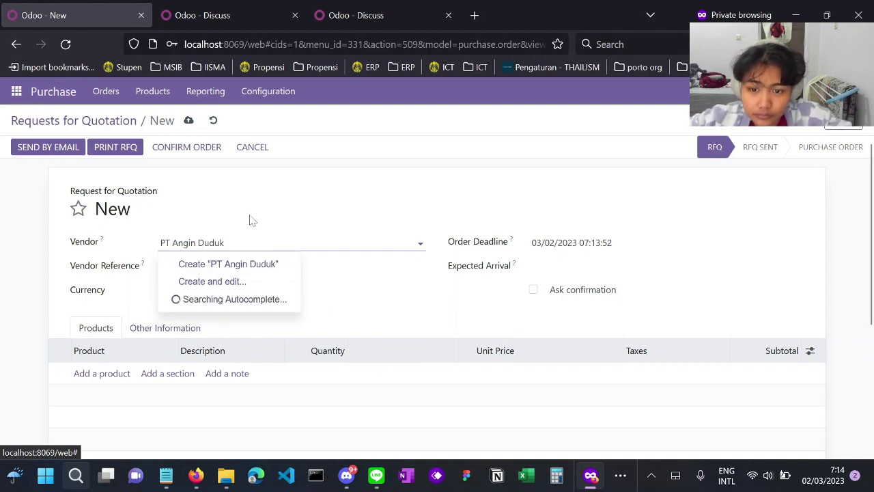
{"action": "left_click", "coordinate": [228, 265]}
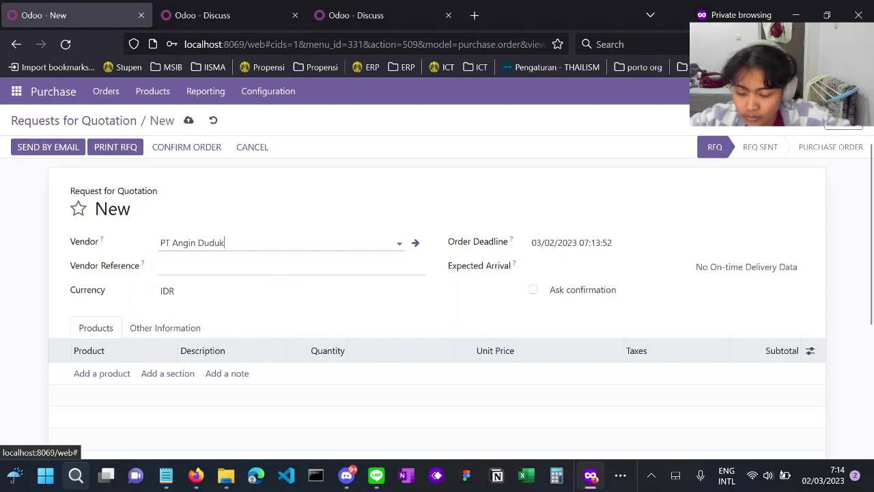
- Add a product line for [E-COM12] Conference Chair (Steel)
{"action": "scroll", "coordinate": [473, 376], "scroll_direction": "down", "scroll_amount": 1}
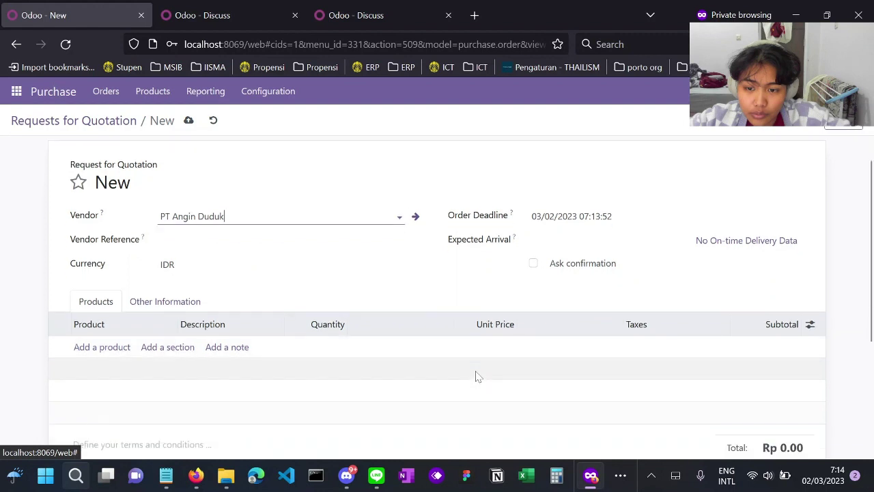
{"action": "scroll", "coordinate": [209, 277], "scroll_direction": "down", "scroll_amount": 2}
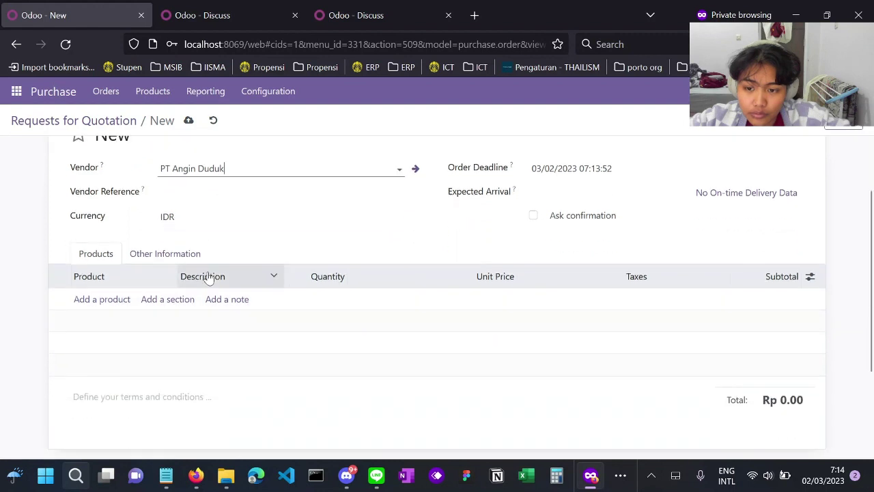
{"action": "left_click", "coordinate": [109, 303]}
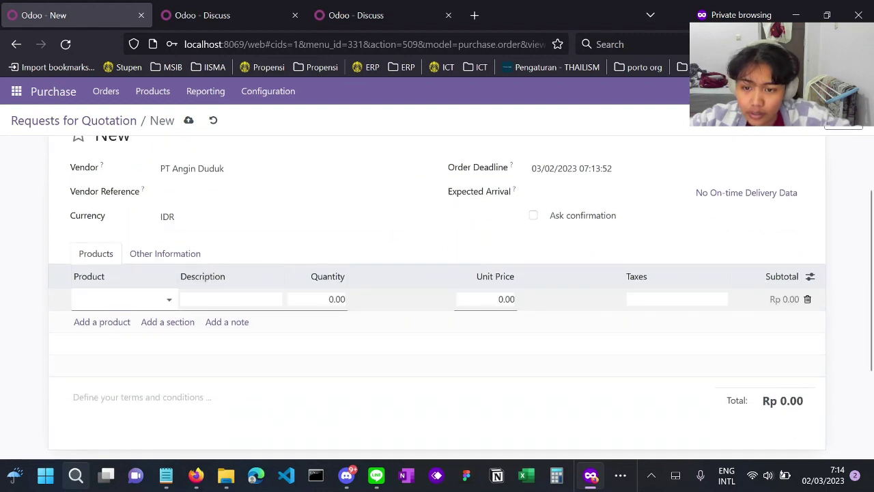
{"action": "type", "text": "con"}
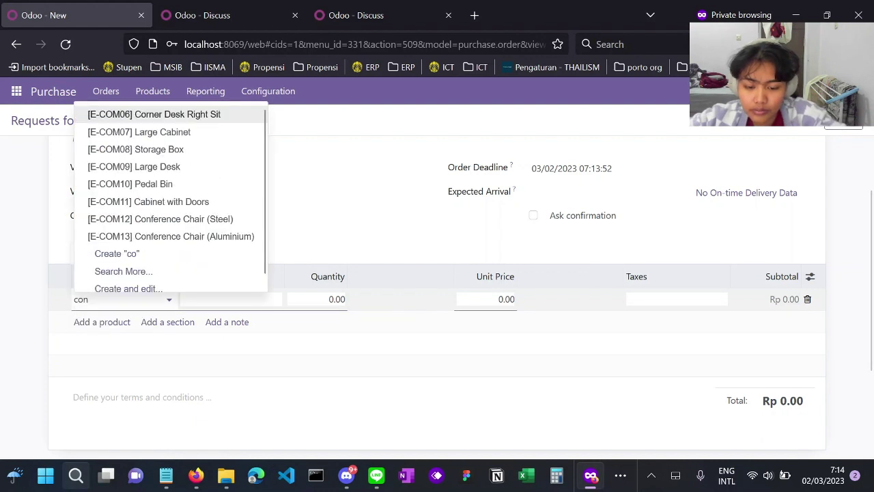
{"action": "type", "text": "fere"}
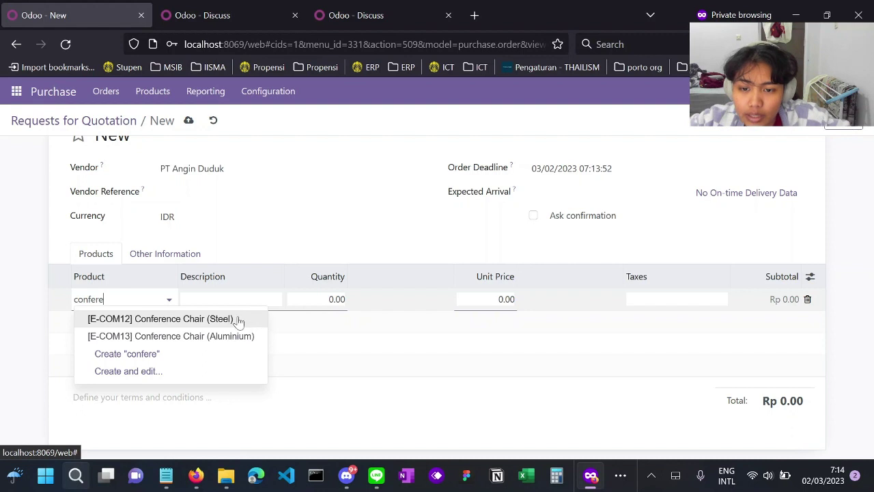
{"action": "left_click", "coordinate": [234, 318]}
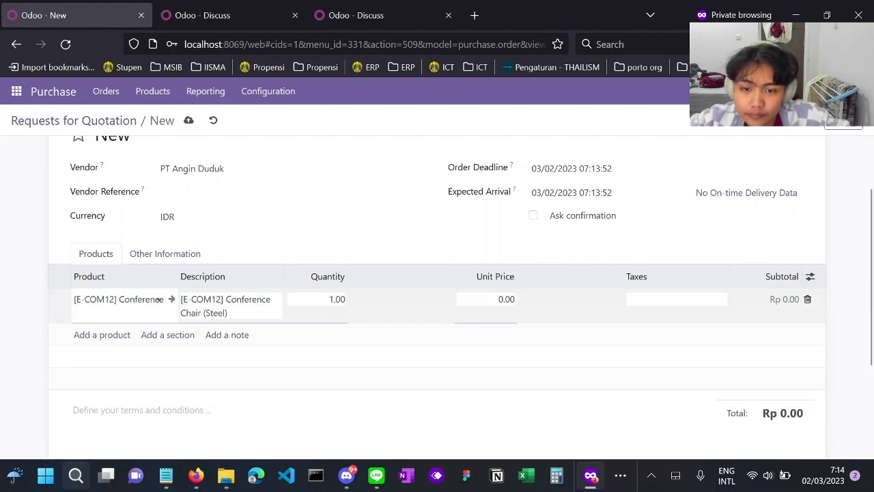
{"action": "left_click", "coordinate": [464, 371]}
- Set the chair line to quantity 100 at 33,000 each, totalling Rp 3,300,000
{"action": "scroll", "coordinate": [465, 371], "scroll_direction": "up", "scroll_amount": 1}
{"action": "scroll", "coordinate": [343, 312], "scroll_direction": "up", "scroll_amount": 1}
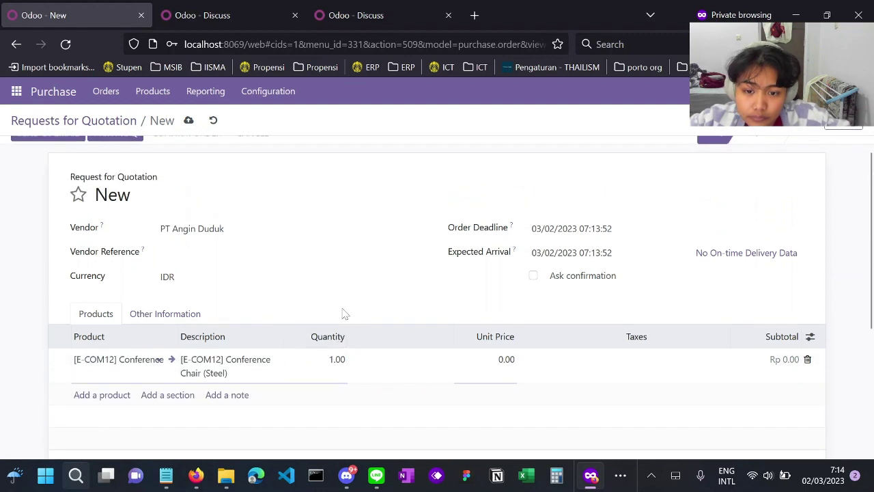
{"action": "left_click", "coordinate": [327, 359]}
{"action": "left_click", "coordinate": [328, 359]}
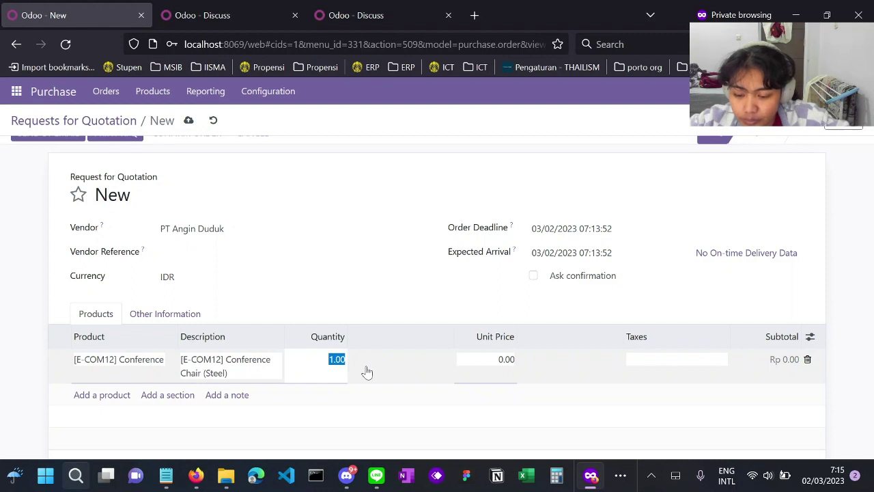
{"action": "type", "text": "100"}
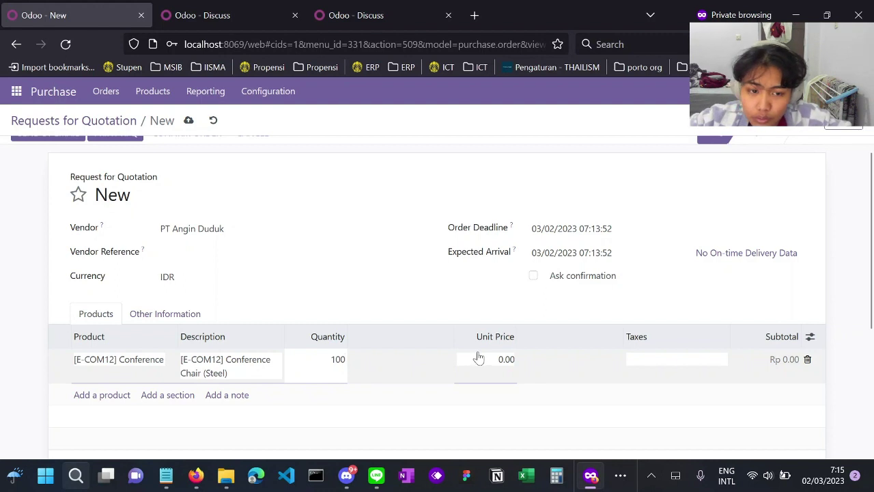
{"action": "key", "text": "Tab"}
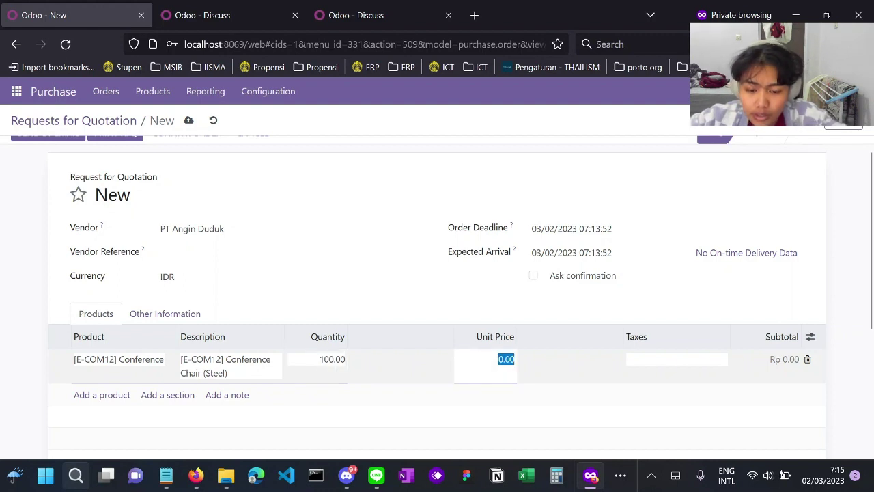
{"action": "type", "text": "33"}
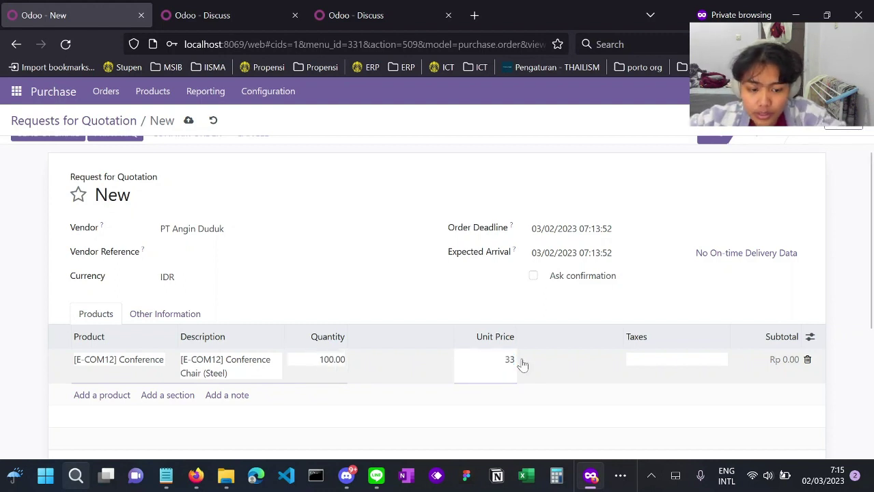
{"action": "type", "text": "000"}
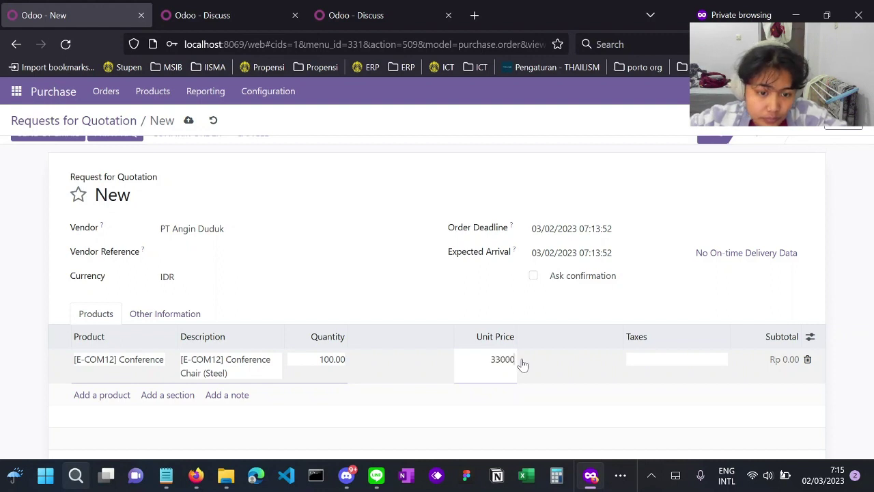
{"action": "left_click", "coordinate": [552, 406]}
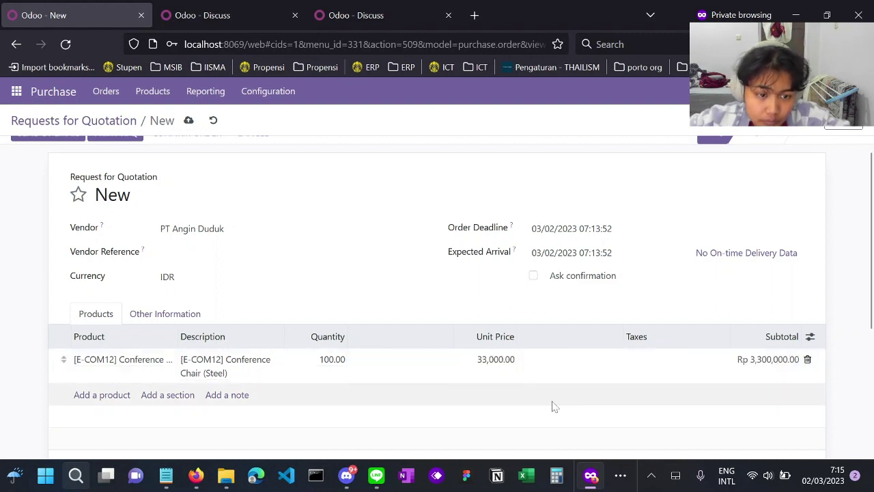
{"action": "scroll", "coordinate": [593, 393], "scroll_direction": "down", "scroll_amount": 1}
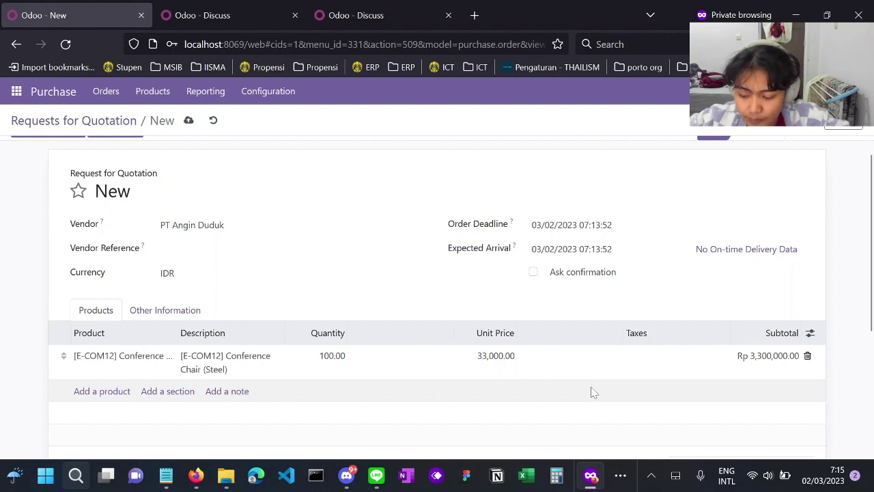
{"action": "scroll", "coordinate": [593, 393], "scroll_direction": "down", "scroll_amount": 3}
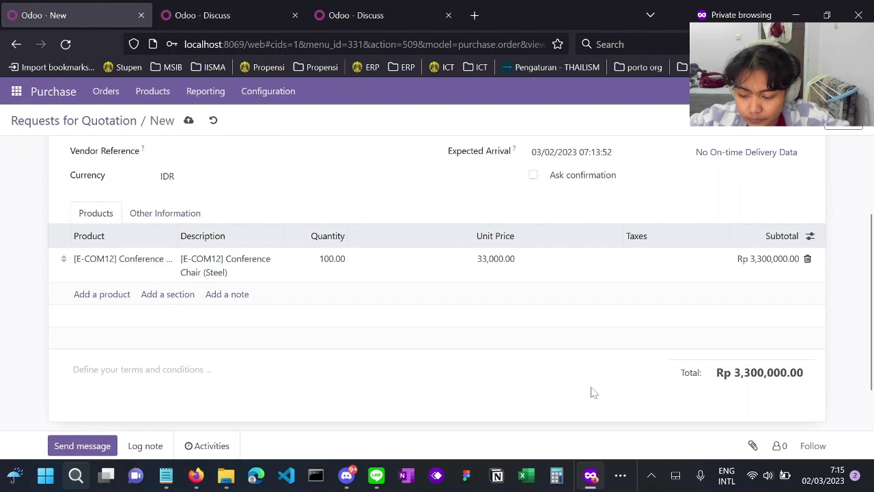
{"action": "scroll", "coordinate": [593, 393], "scroll_direction": "down", "scroll_amount": 2}
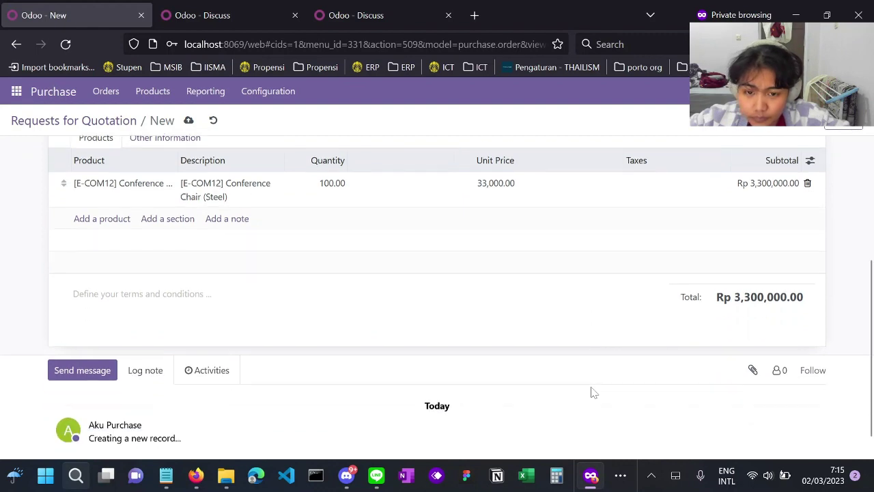
{"action": "scroll", "coordinate": [592, 393], "scroll_direction": "up", "scroll_amount": 5}
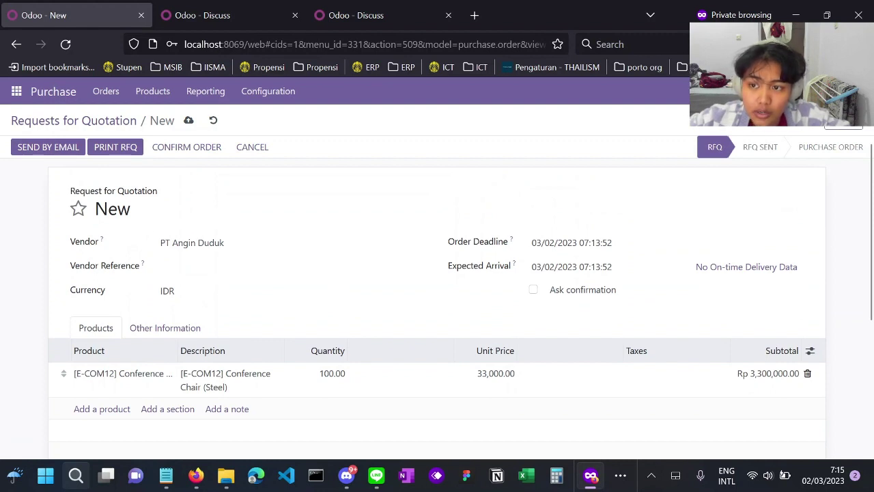
- Save the RFQ as P00009 and email it to PT Angin Duduk with RFQ_P00009.pdf attached
{"action": "left_click", "coordinate": [47, 152]}
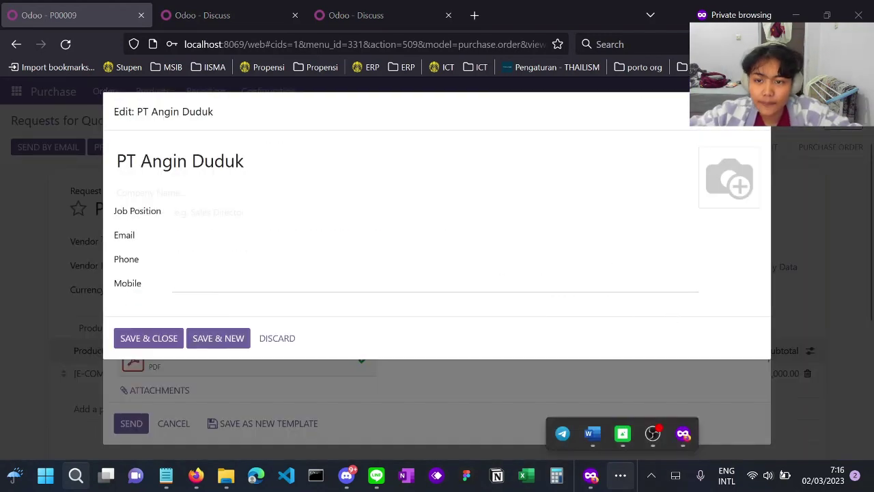
{"action": "left_click", "coordinate": [533, 384]}
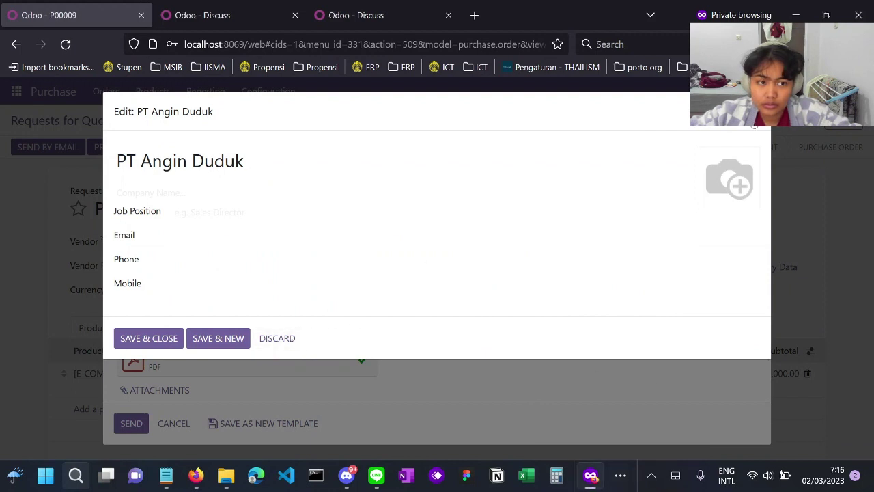
{"action": "left_click", "coordinate": [755, 112]}
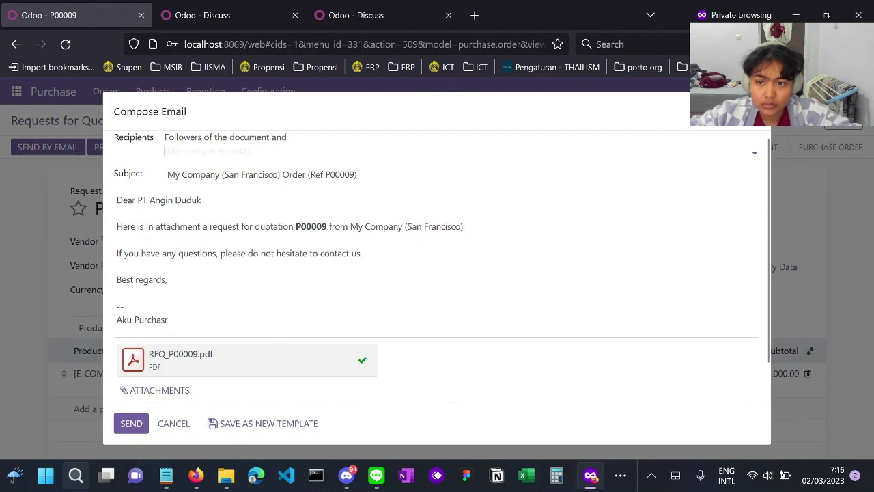
{"action": "scroll", "coordinate": [474, 347], "scroll_direction": "down", "scroll_amount": 1}
{"action": "scroll", "coordinate": [474, 348], "scroll_direction": "up", "scroll_amount": 1}
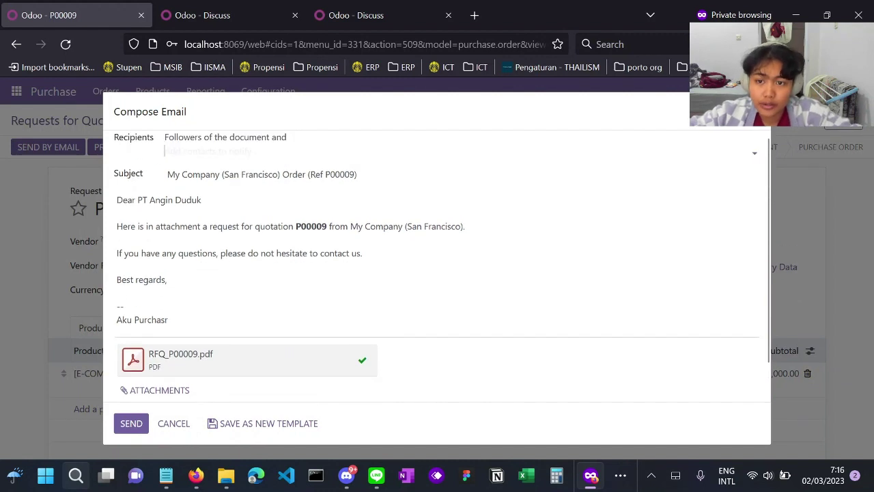
{"action": "scroll", "coordinate": [474, 348], "scroll_direction": "down", "scroll_amount": 1}
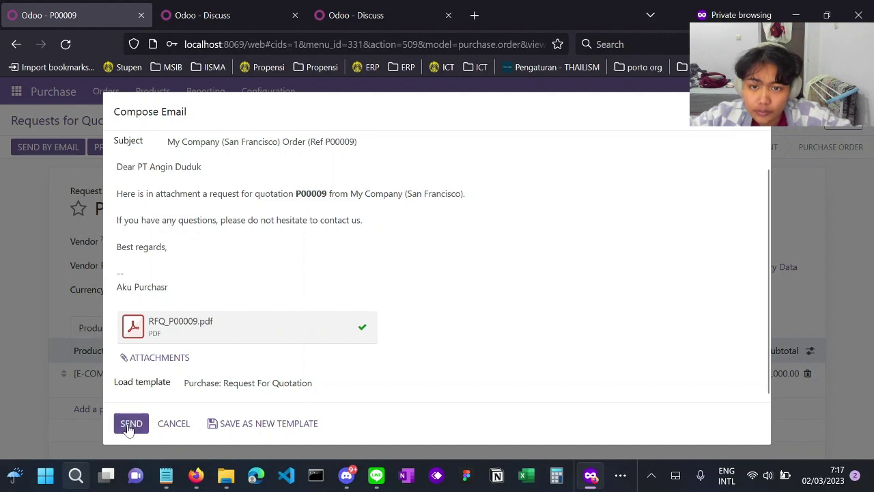
{"action": "left_click", "coordinate": [129, 424]}
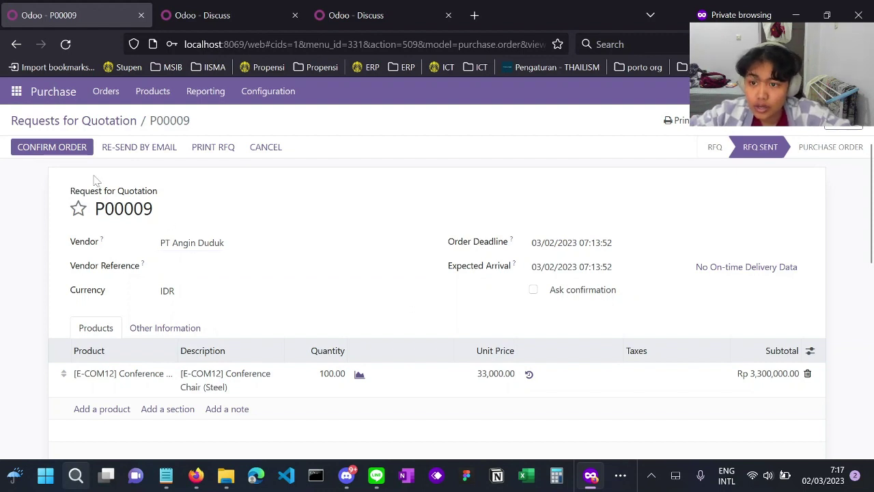
- Confirm RFQ P00009 as a purchase order and scroll through its chatter log
{"action": "left_click", "coordinate": [63, 149]}
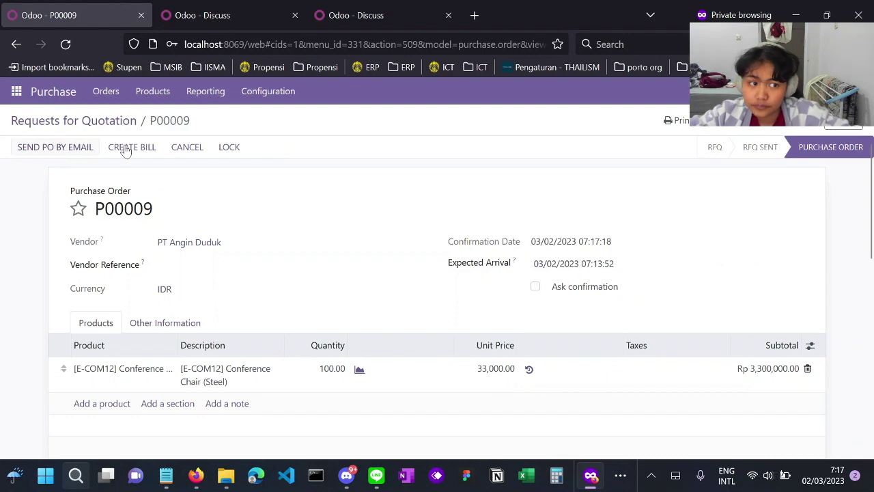
{"action": "scroll", "coordinate": [484, 314], "scroll_direction": "down", "scroll_amount": 5}
{"action": "scroll", "coordinate": [485, 315], "scroll_direction": "down", "scroll_amount": 1}
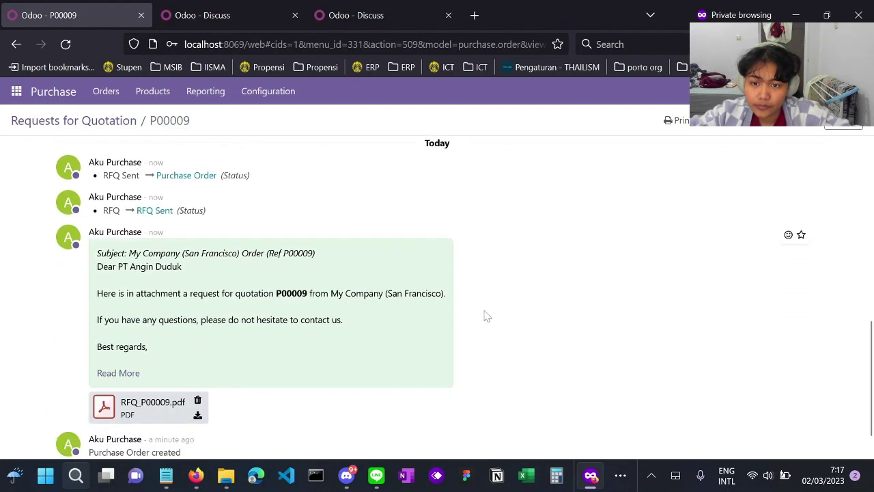
{"action": "scroll", "coordinate": [485, 315], "scroll_direction": "up", "scroll_amount": 1}
{"action": "scroll", "coordinate": [228, 267], "scroll_direction": "down", "scroll_amount": 1}
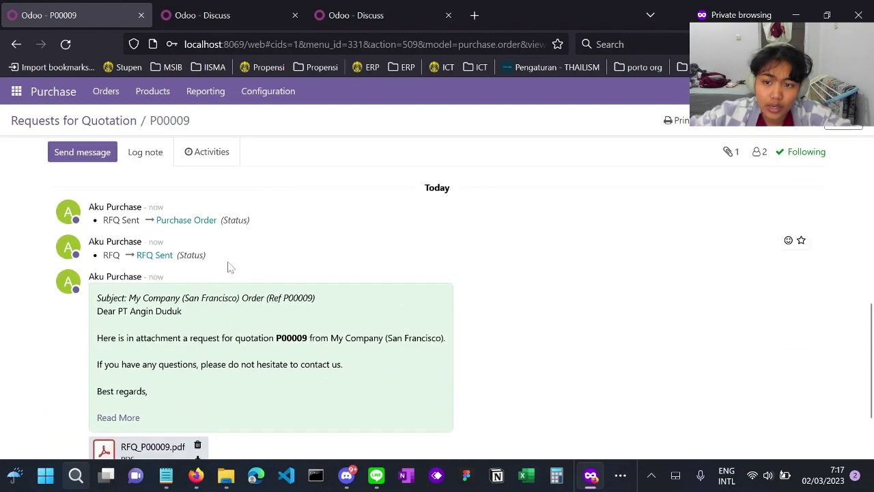
{"action": "scroll", "coordinate": [230, 267], "scroll_direction": "up", "scroll_amount": 1}
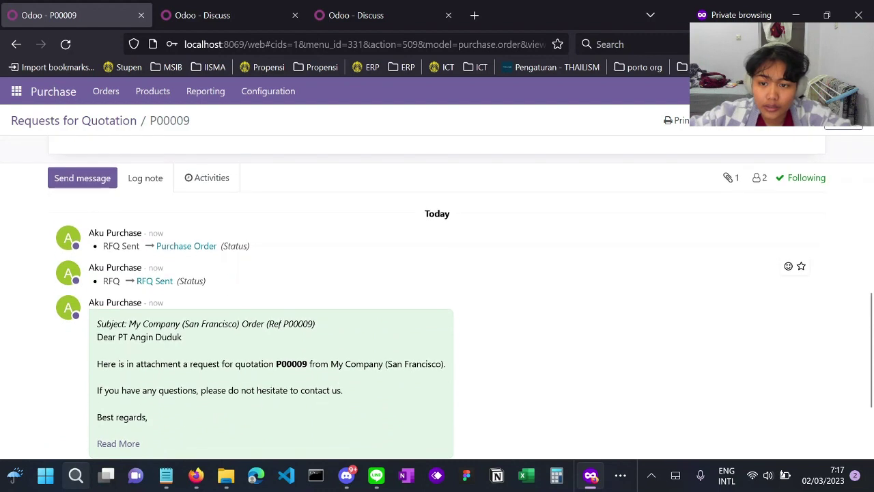
{"action": "scroll", "coordinate": [230, 267], "scroll_direction": "down", "scroll_amount": 1}
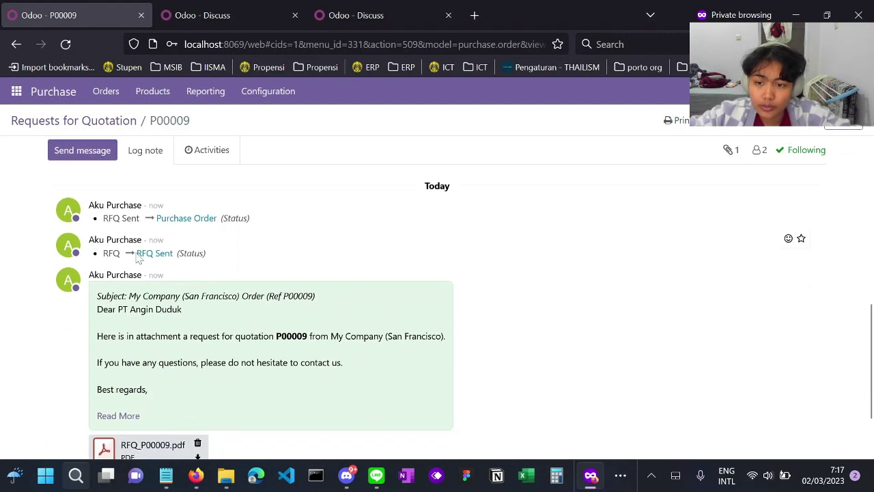
- Highlight the RFQ Sent and Purchase Order status changes in the log, then switch to Discuss
{"action": "left_click_drag", "start_coordinate": [137, 252], "coordinate": [213, 262]}
{"action": "left_click", "coordinate": [178, 244]}
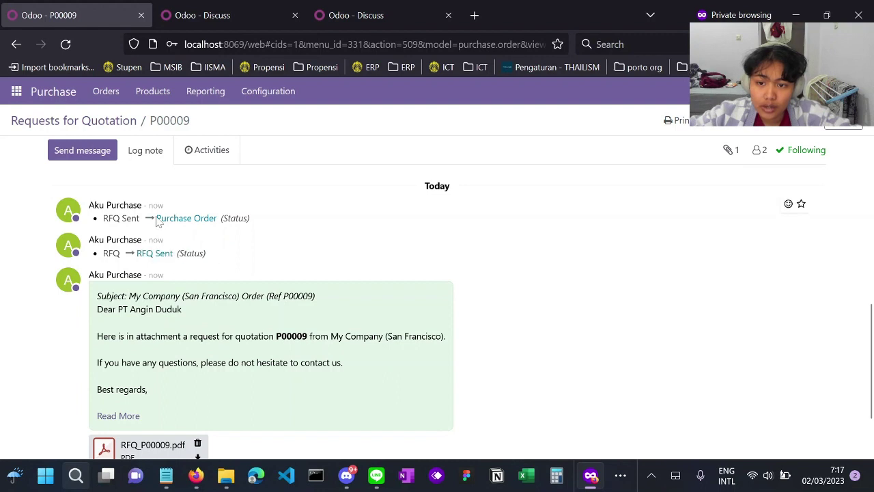
{"action": "left_click_drag", "start_coordinate": [156, 219], "coordinate": [260, 219]}
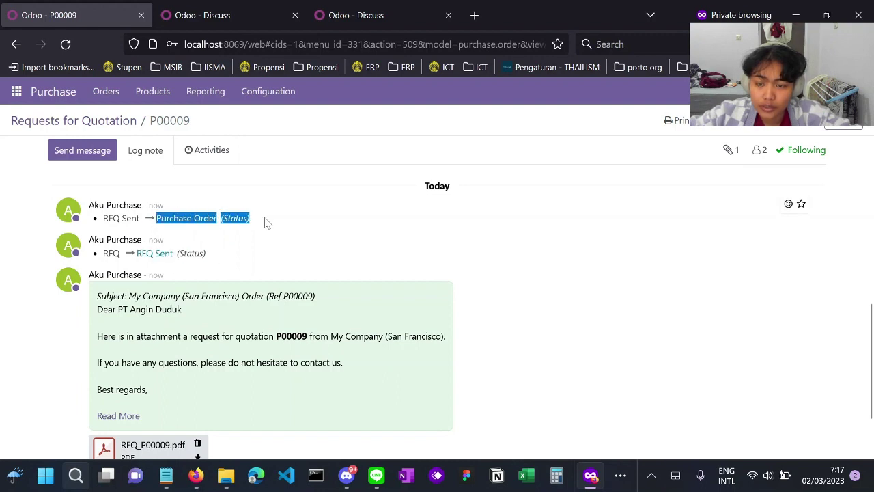
{"action": "left_click", "coordinate": [414, 270]}
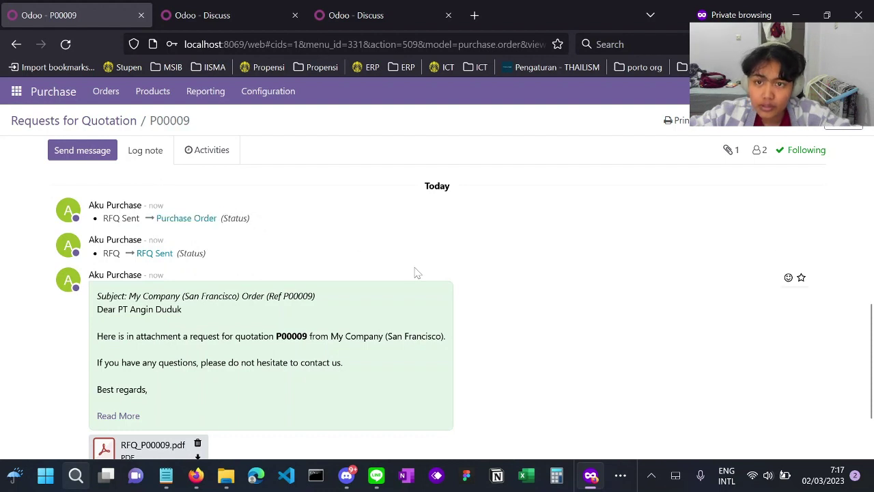
{"action": "left_click", "coordinate": [229, 8]}
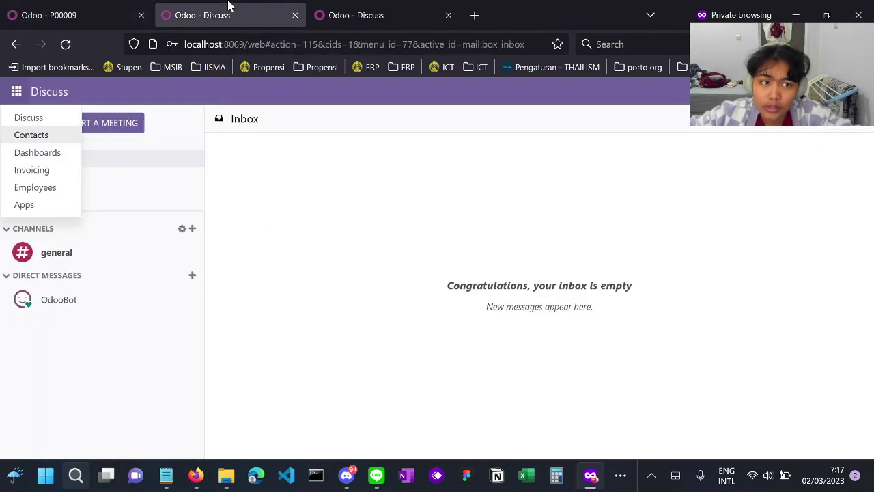
- Go back to the first Discuss tab and open the Inventory app
{"action": "left_click", "coordinate": [381, 12]}
{"action": "left_click", "coordinate": [236, 10]}
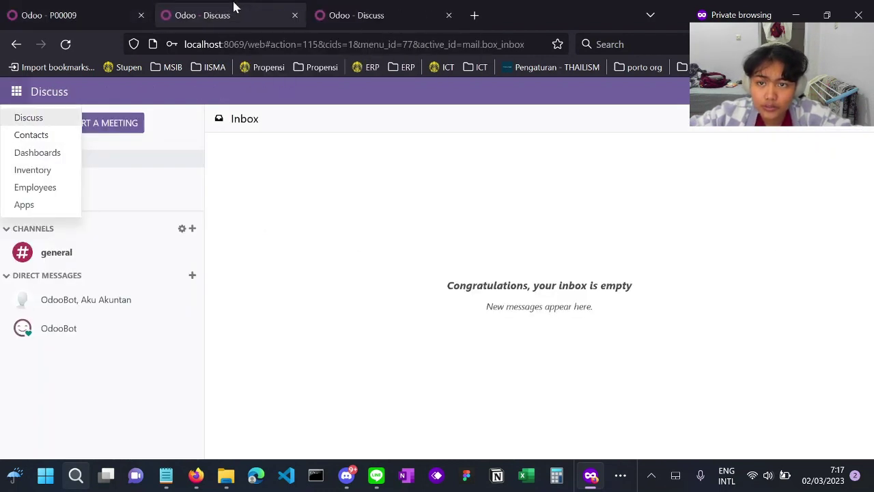
{"action": "right_click", "coordinate": [299, 261]}
{"action": "left_click", "coordinate": [273, 162]}
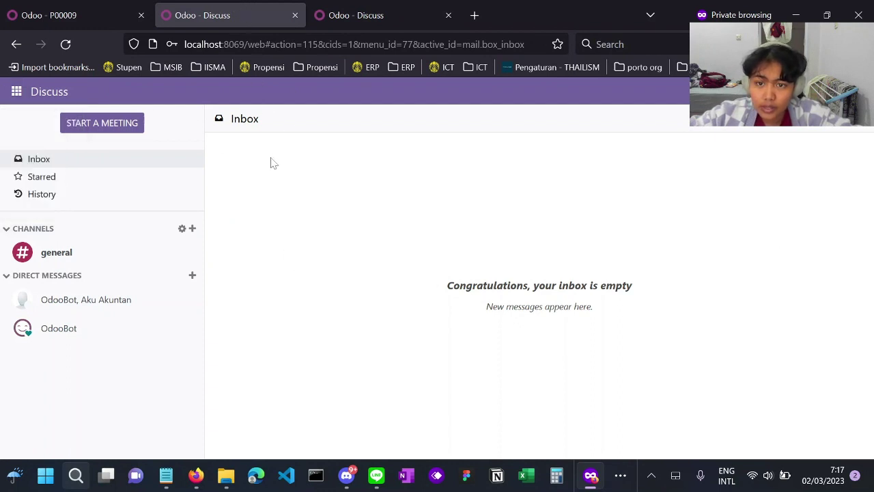
{"action": "left_click", "coordinate": [17, 91]}
{"action": "left_click", "coordinate": [56, 172]}
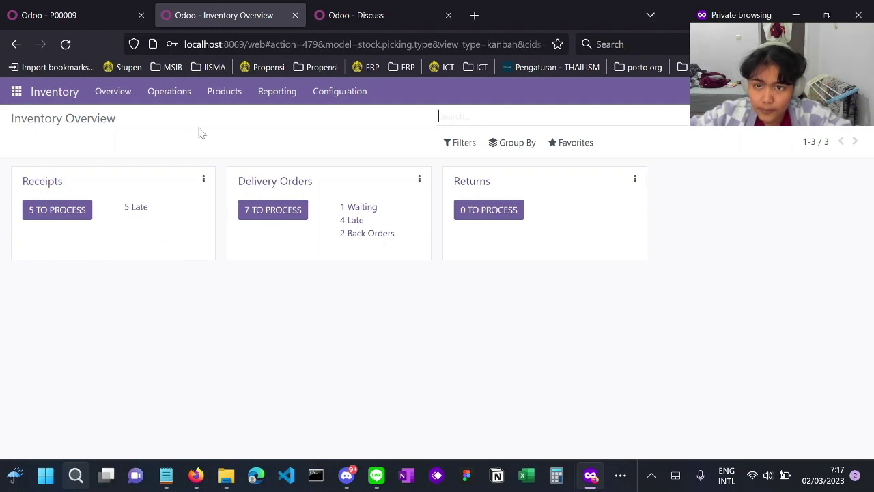
- Open the Receipts list, glance at the P00009 tab, and return to the receipts
{"action": "left_click", "coordinate": [29, 185]}
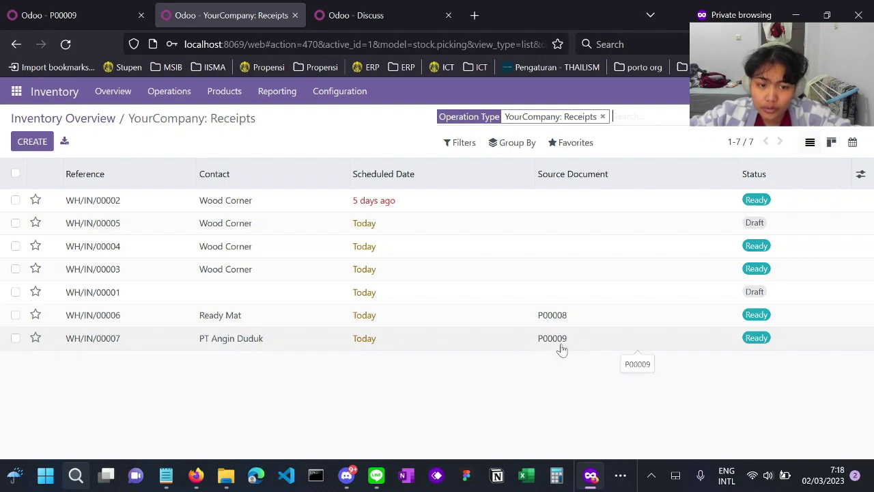
{"action": "left_click", "coordinate": [96, 9]}
{"action": "scroll", "coordinate": [234, 228], "scroll_direction": "up", "scroll_amount": 10}
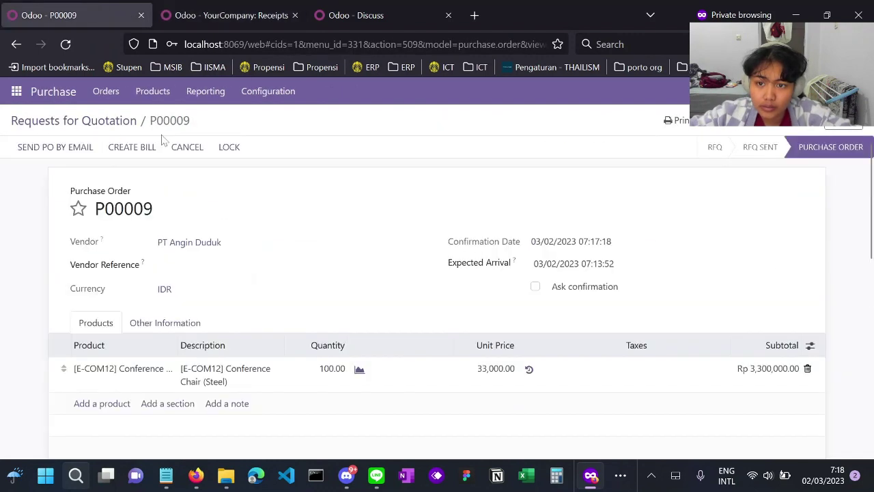
{"action": "left_click", "coordinate": [234, 9]}
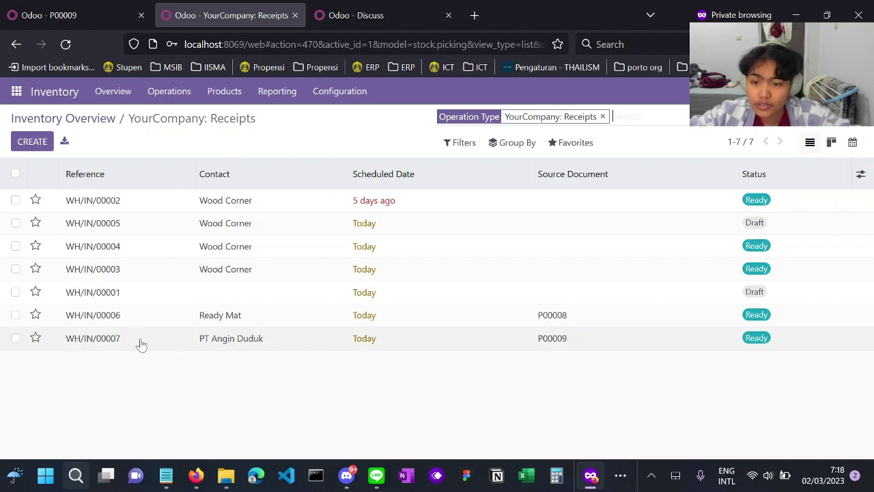
- Open receipt WH/IN/00007 for P00009 from the Receipts list
{"action": "left_click", "coordinate": [102, 342]}
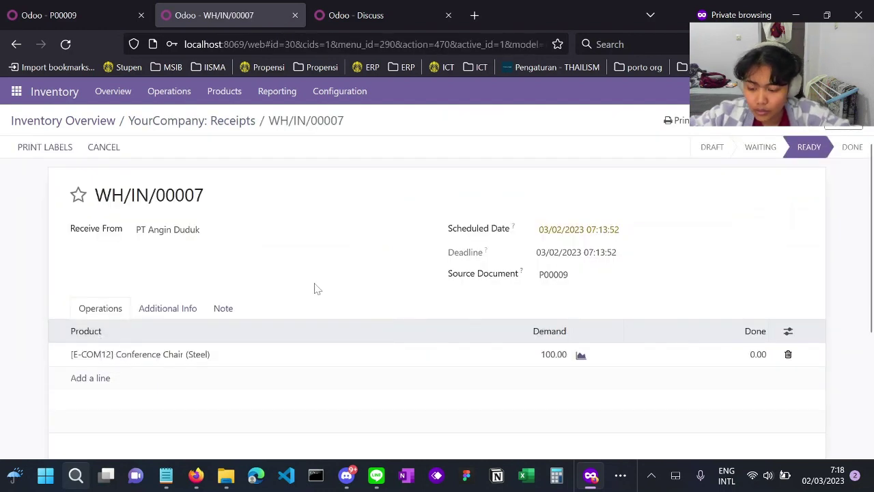
{"action": "left_click", "coordinate": [23, 51]}
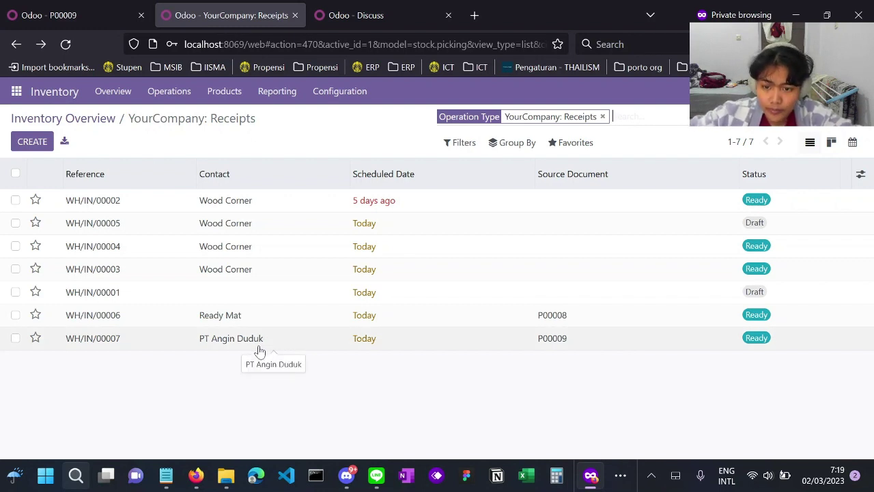
{"action": "left_click", "coordinate": [260, 349]}
{"action": "scroll", "coordinate": [312, 353], "scroll_direction": "down", "scroll_amount": 1}
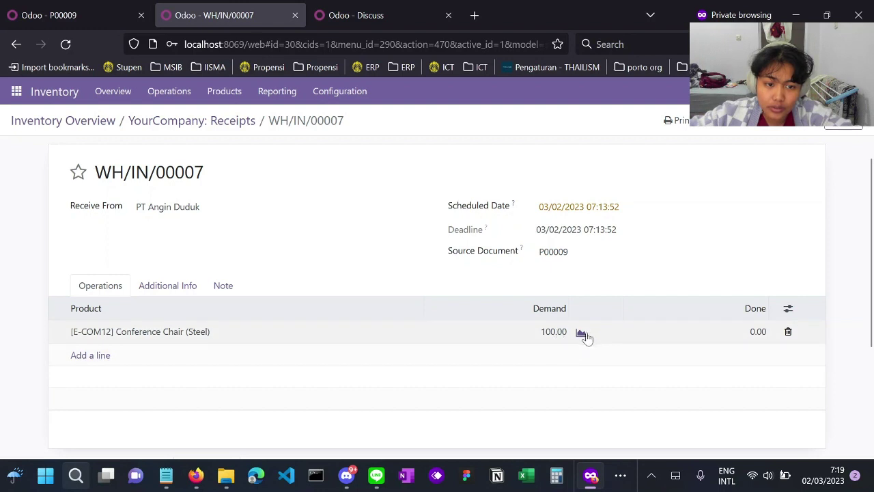
- Record 100 as the done quantity on the Conference Chairs (Steel) line
{"action": "left_click", "coordinate": [757, 333]}
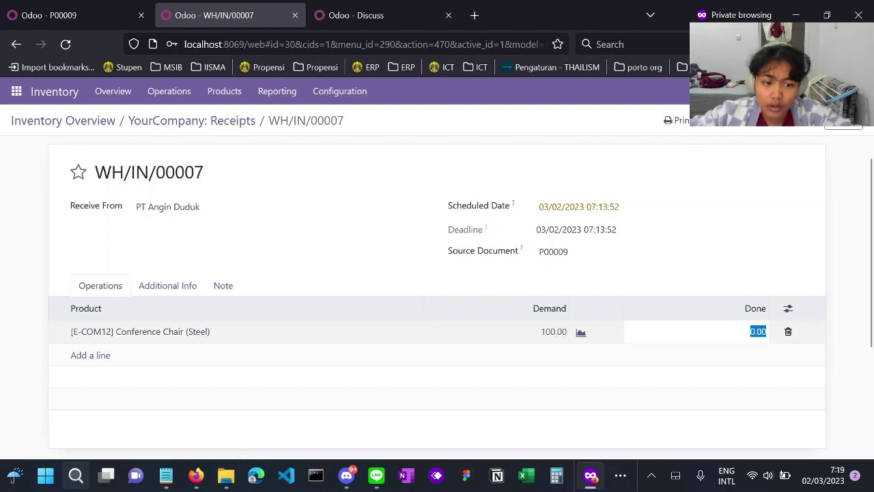
{"action": "type", "text": "100"}
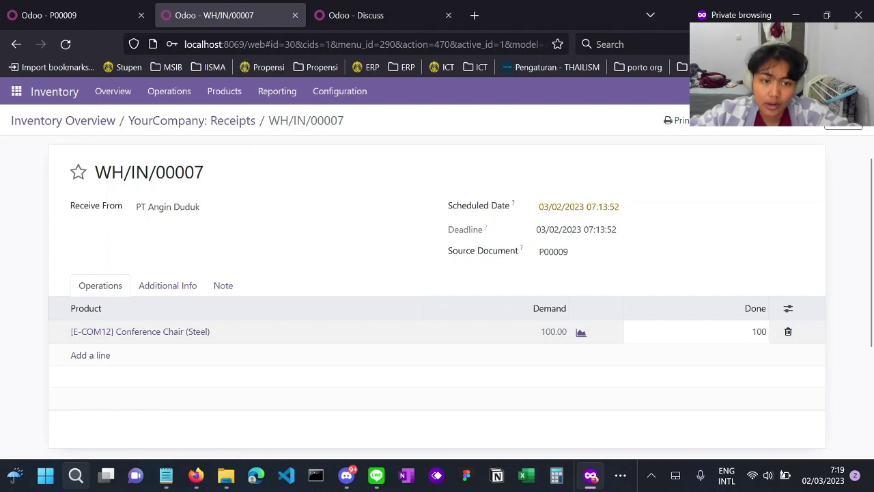
{"action": "left_click", "coordinate": [741, 350]}
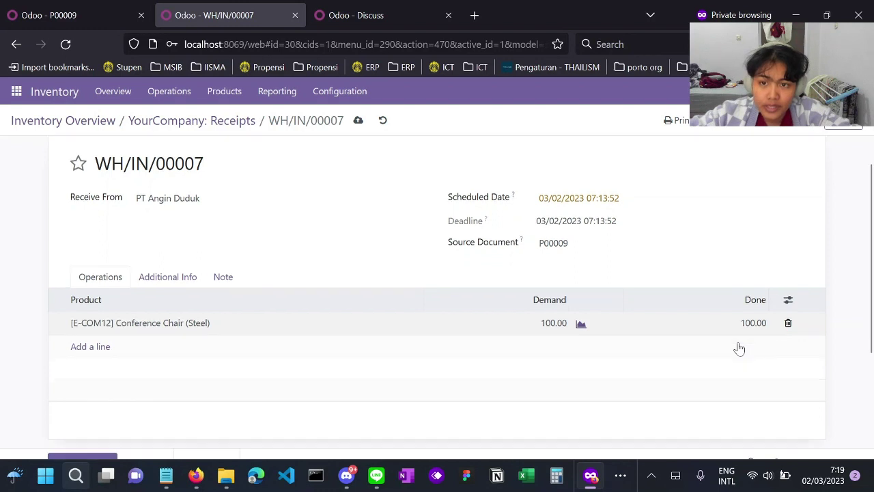
{"action": "scroll", "coordinate": [739, 349], "scroll_direction": "down", "scroll_amount": 4}
{"action": "scroll", "coordinate": [741, 348], "scroll_direction": "up", "scroll_amount": 1}
{"action": "scroll", "coordinate": [738, 348], "scroll_direction": "up", "scroll_amount": 3}
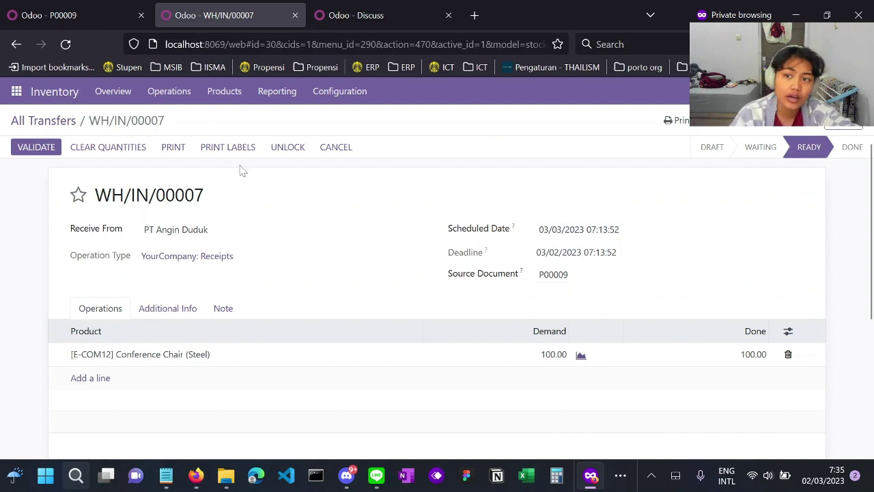
- Validate receipt WH/IN/00007 so the 100 Conference Chairs are marked Done
{"action": "left_click", "coordinate": [88, 11]}
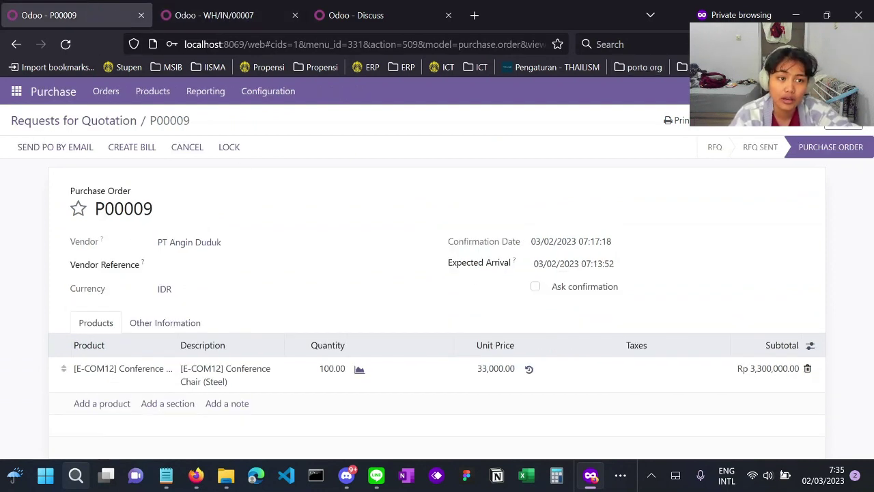
{"action": "left_click", "coordinate": [260, 10]}
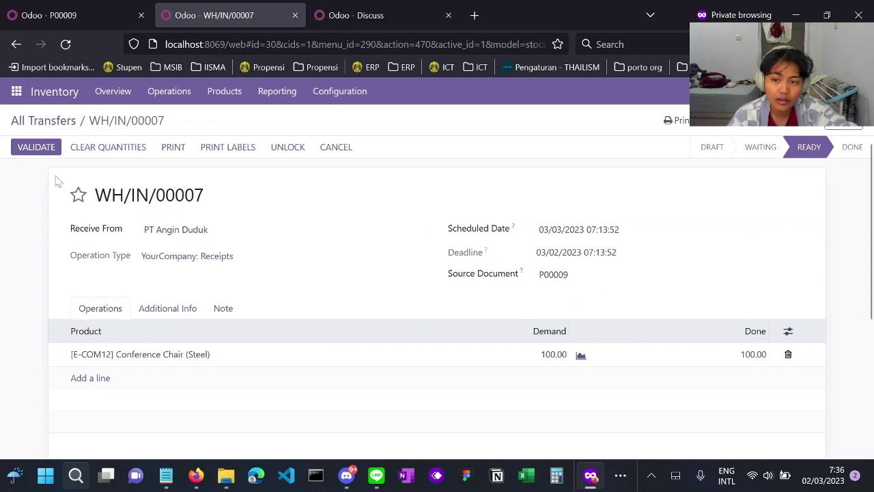
{"action": "left_click_drag", "start_coordinate": [58, 180], "coordinate": [212, 193]}
{"action": "left_click", "coordinate": [300, 189]}
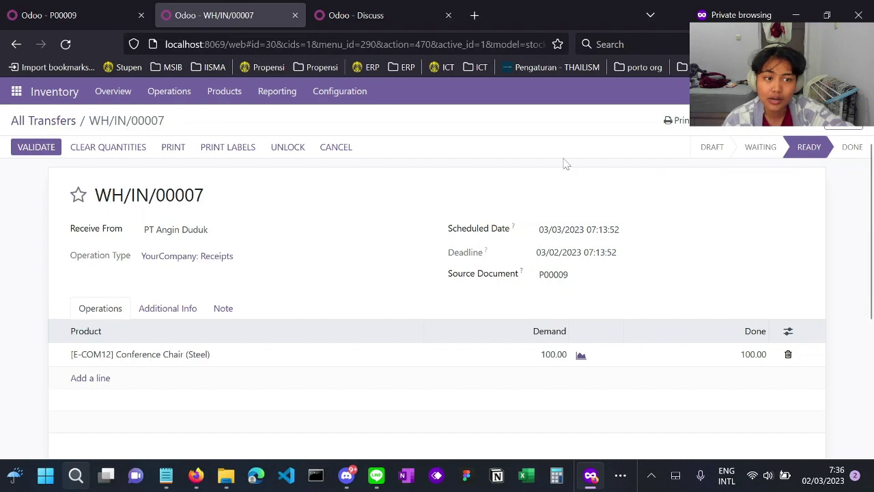
{"action": "mouse_move", "coordinate": [703, 161]}
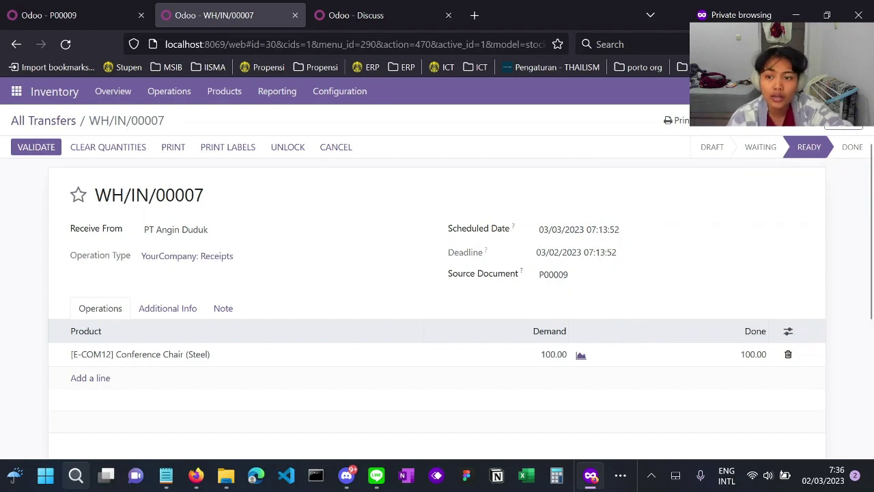
{"action": "left_click", "coordinate": [43, 151]}
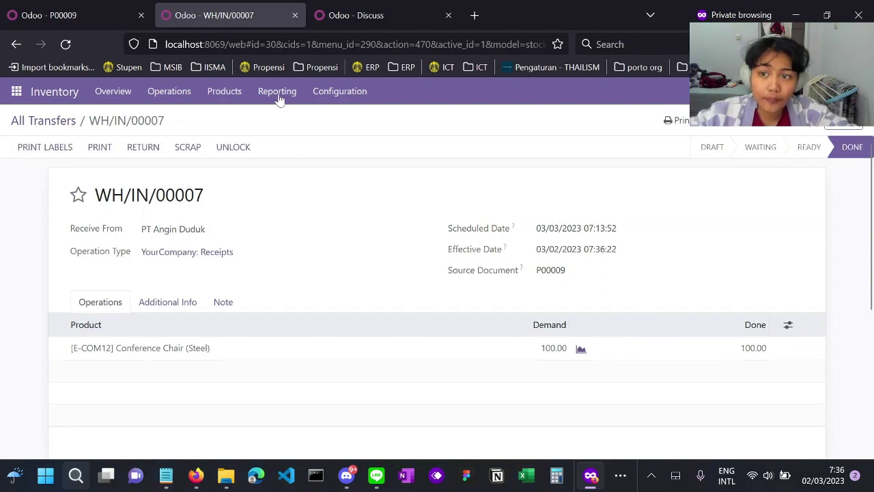
{"action": "left_click", "coordinate": [80, 7]}
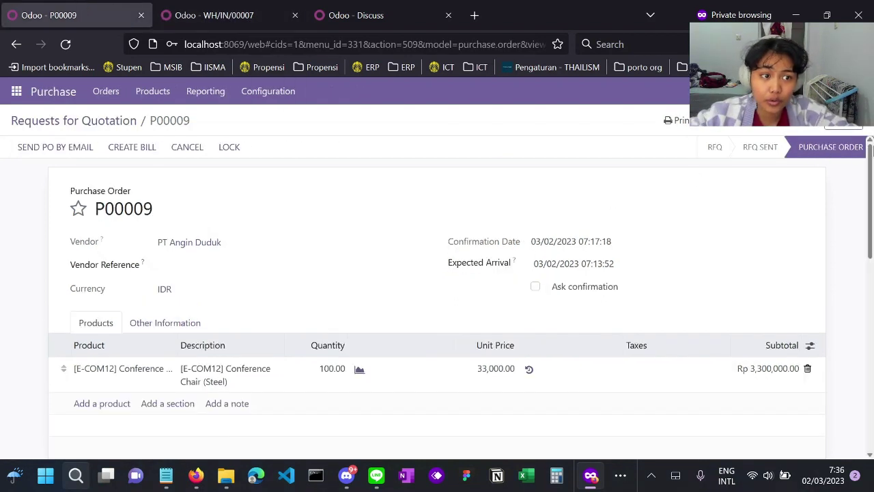
- Log out and sign back in with the purchasing user's e-mail and password
{"action": "left_click", "coordinate": [853, 91]}
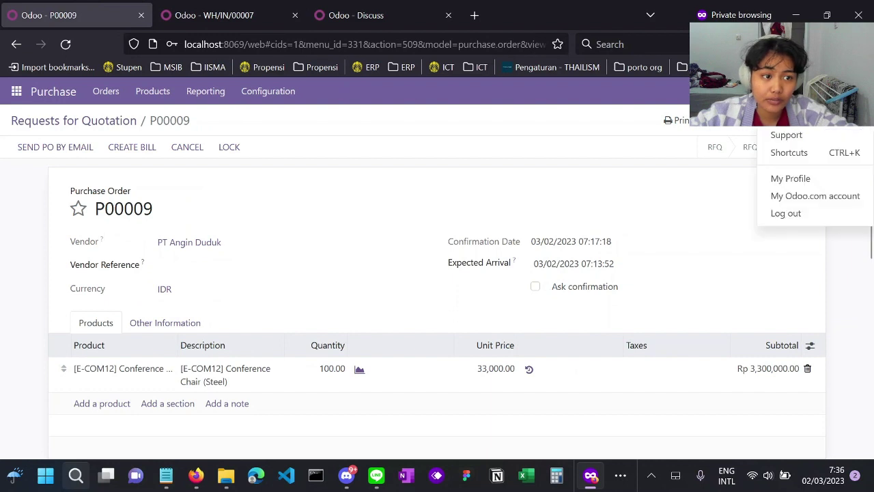
{"action": "left_click", "coordinate": [792, 213]}
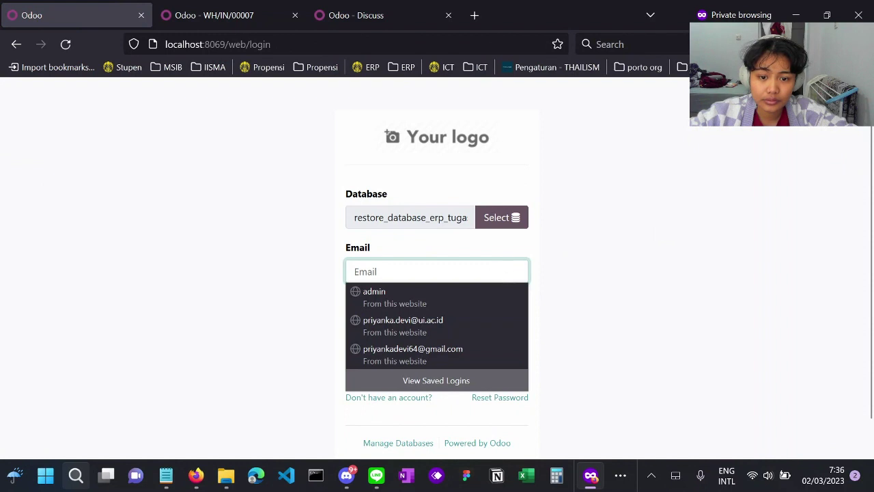
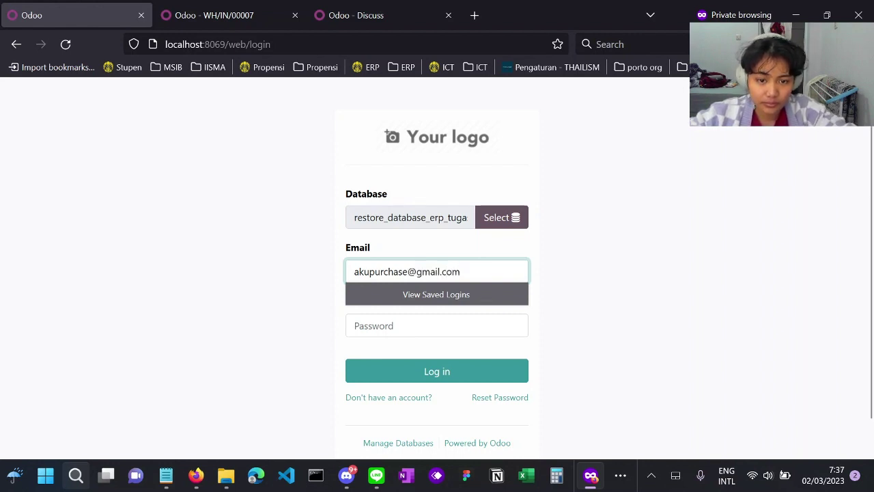
{"action": "double_click", "coordinate": [402, 271]}
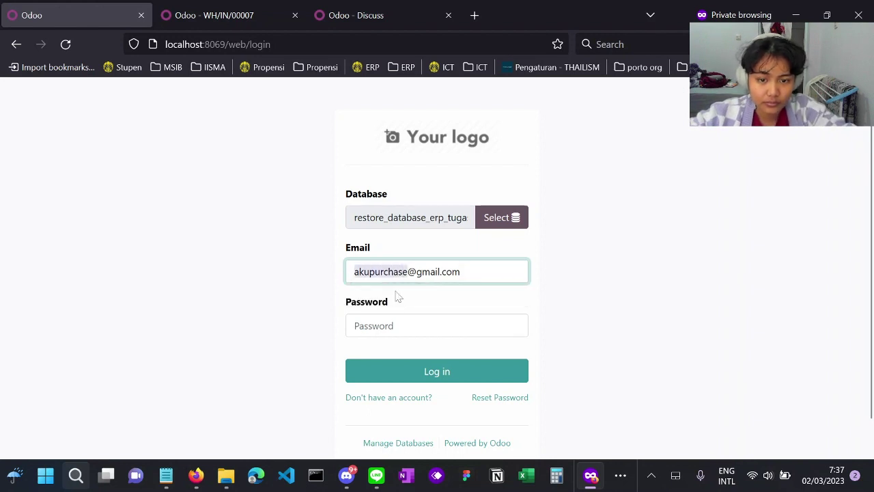
{"action": "key", "text": "Tab"}
{"action": "key", "text": "ctrl+v"}
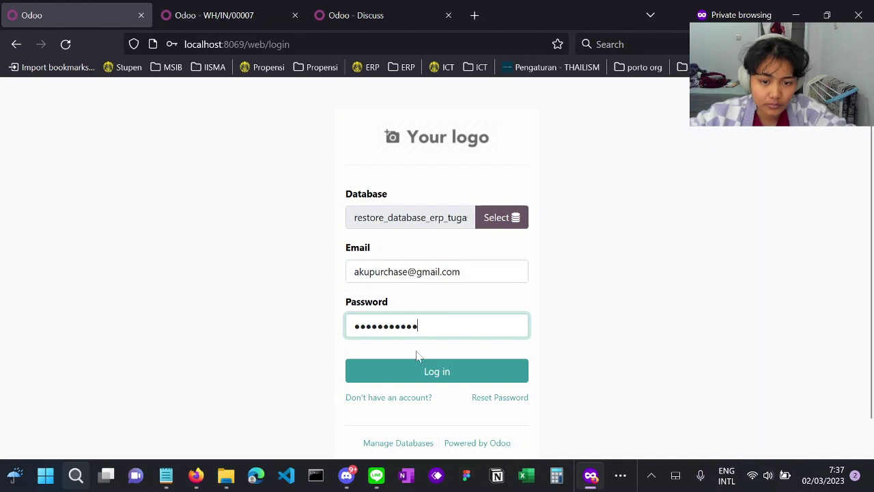
{"action": "left_click", "coordinate": [419, 371]}
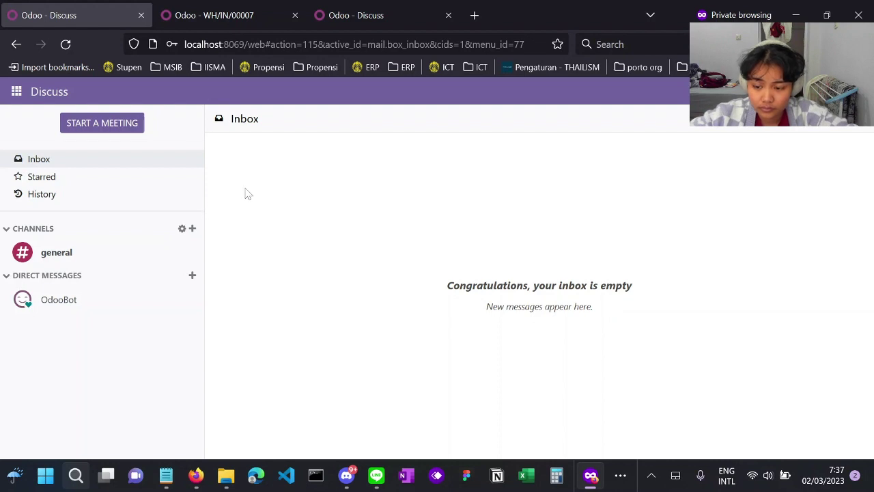
- Open P00009 in Purchase and create vendor bill BILL/2023/03/0001 for PT Angin Duduk
{"action": "left_click", "coordinate": [16, 93]}
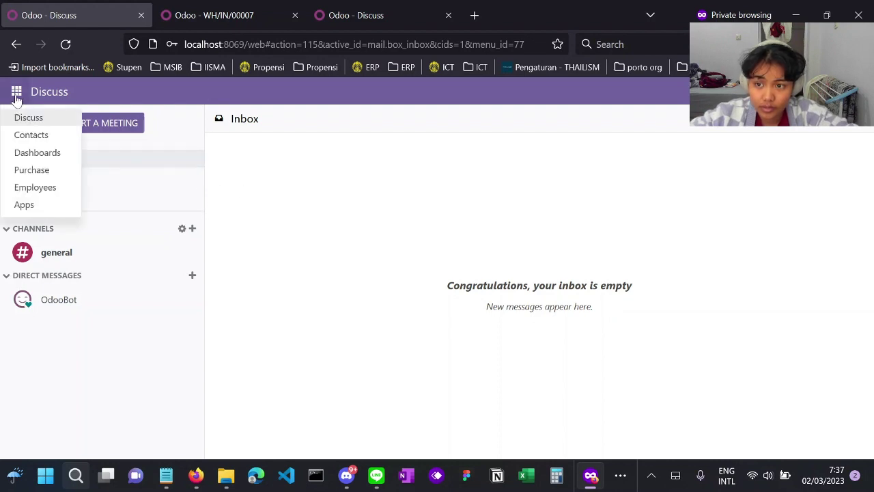
{"action": "left_click", "coordinate": [45, 171]}
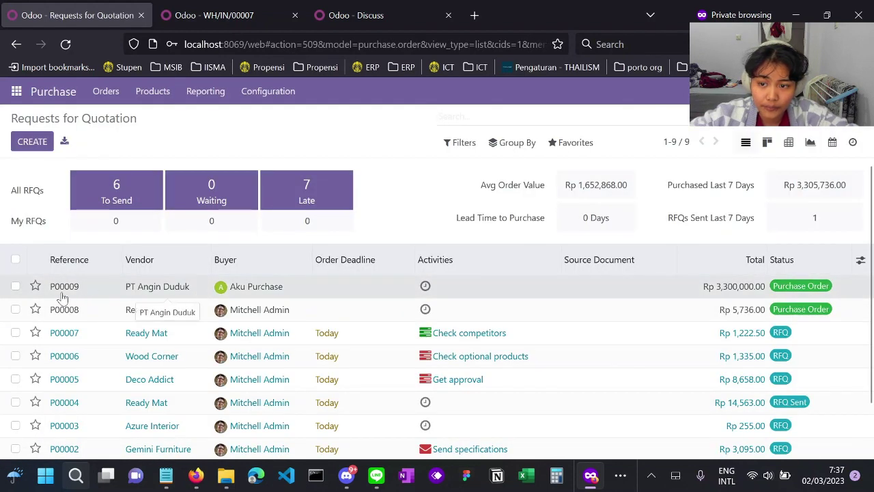
{"action": "double_click", "coordinate": [88, 289]}
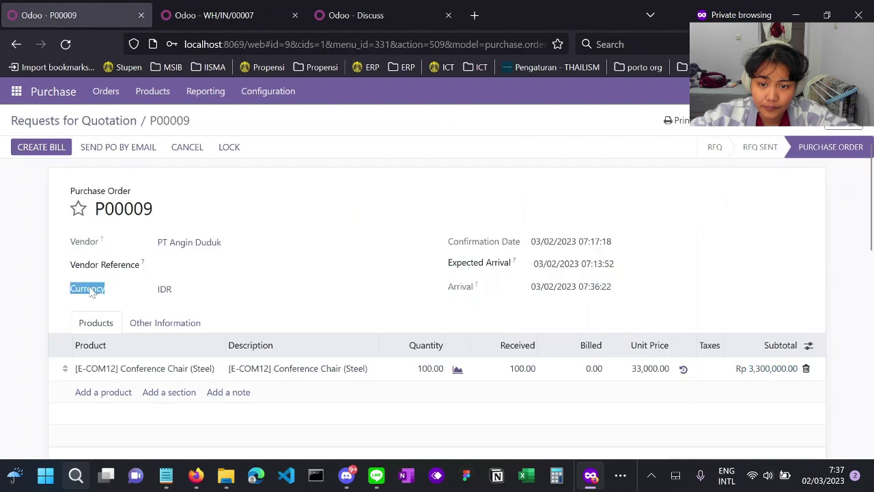
{"action": "left_click", "coordinate": [280, 279]}
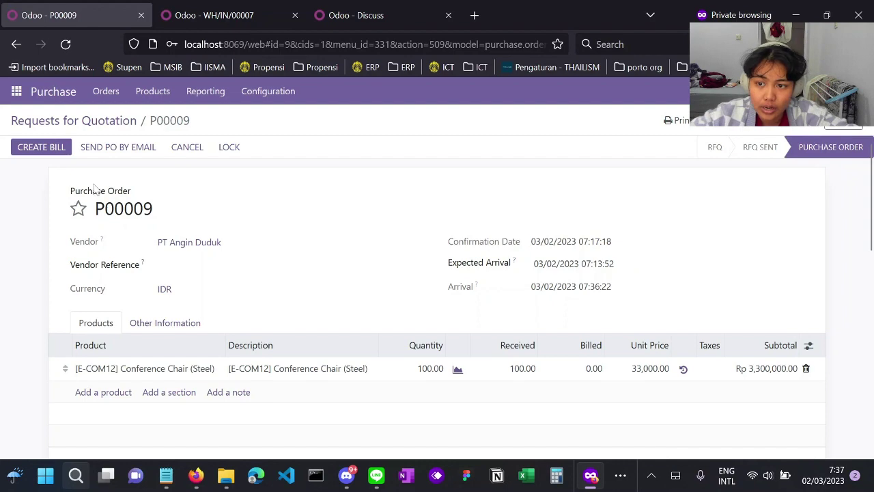
{"action": "left_click", "coordinate": [55, 153]}
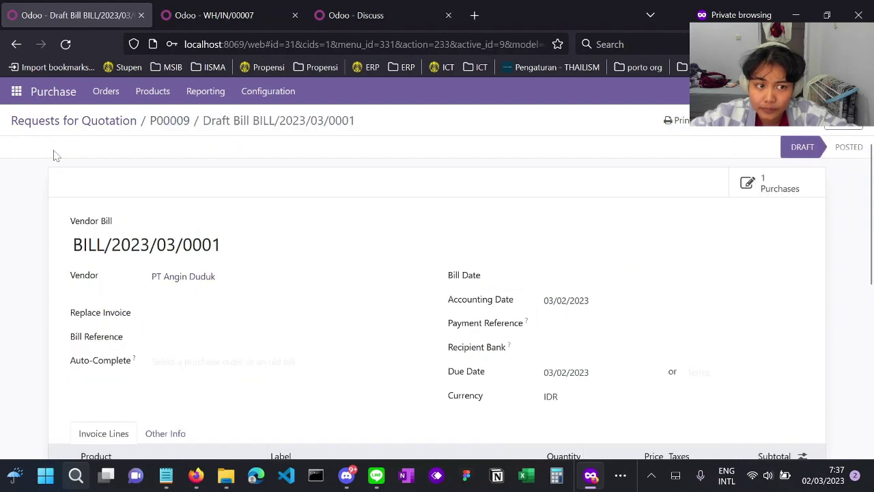
{"action": "scroll", "coordinate": [56, 156], "scroll_direction": "down", "scroll_amount": 3}
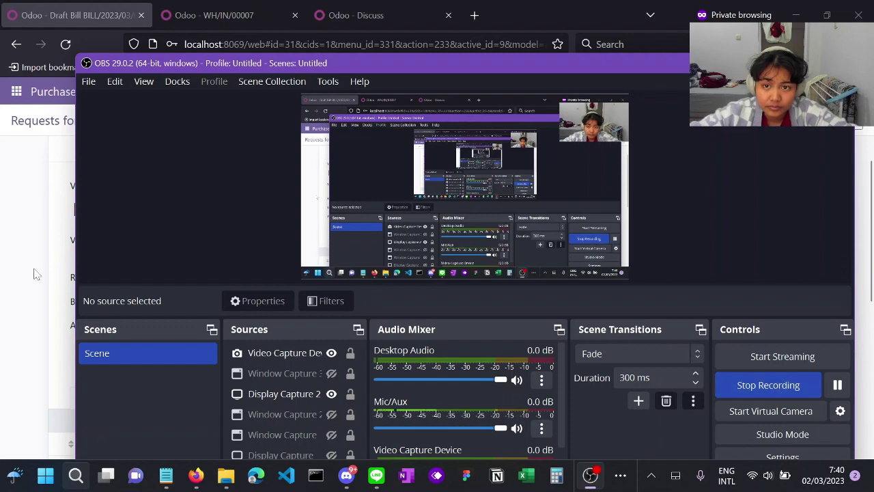
- Sign out of the purchasing user's session from the Discuss tab
{"action": "left_click", "coordinate": [37, 273]}
{"action": "left_click", "coordinate": [396, 10]}
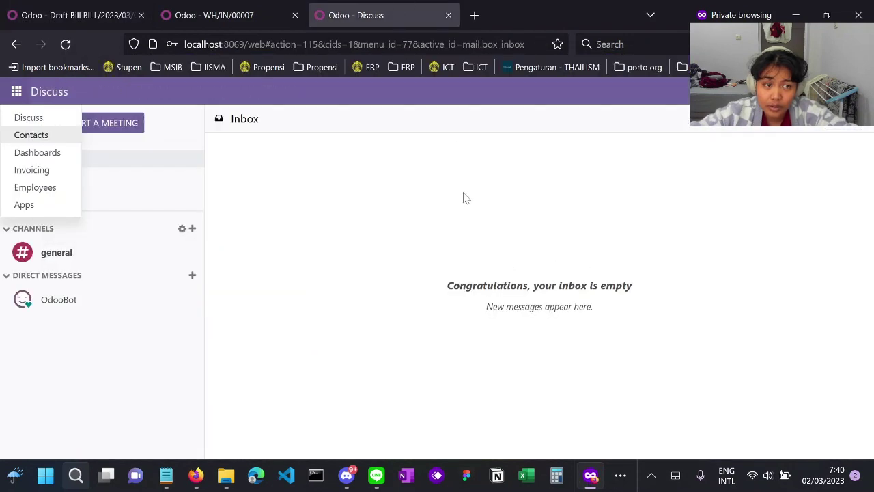
{"action": "left_click", "coordinate": [854, 91]}
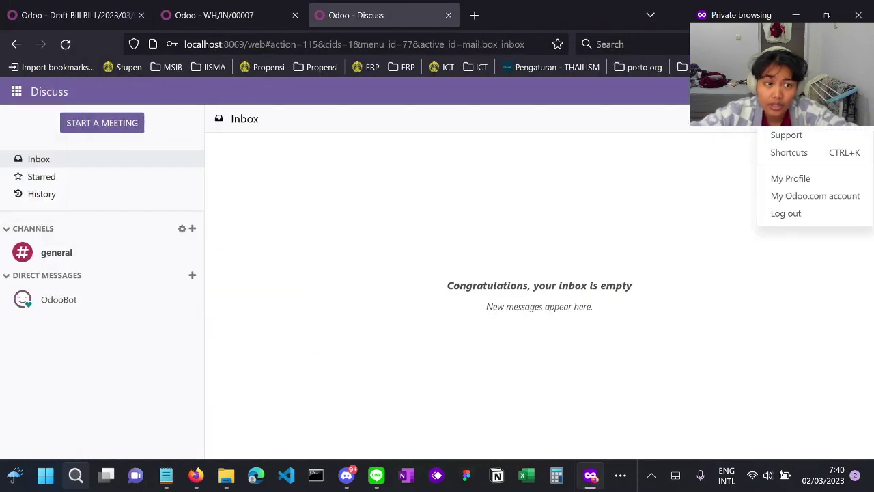
{"action": "left_click", "coordinate": [785, 217]}
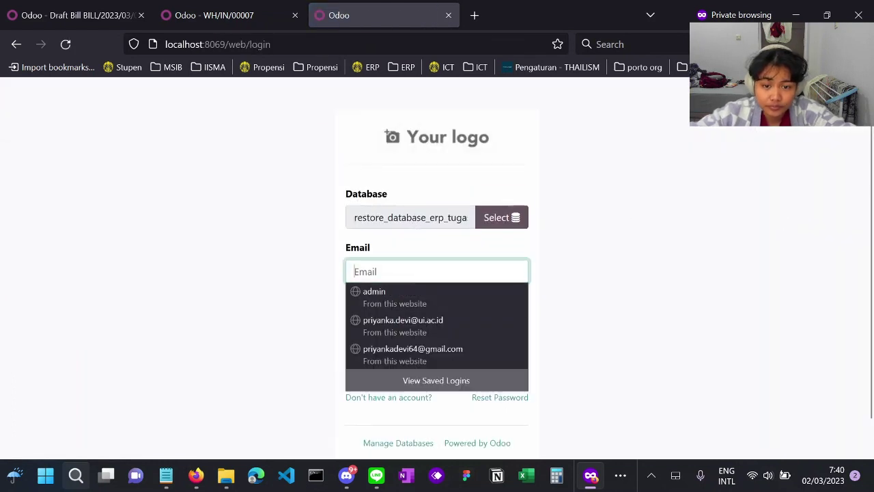
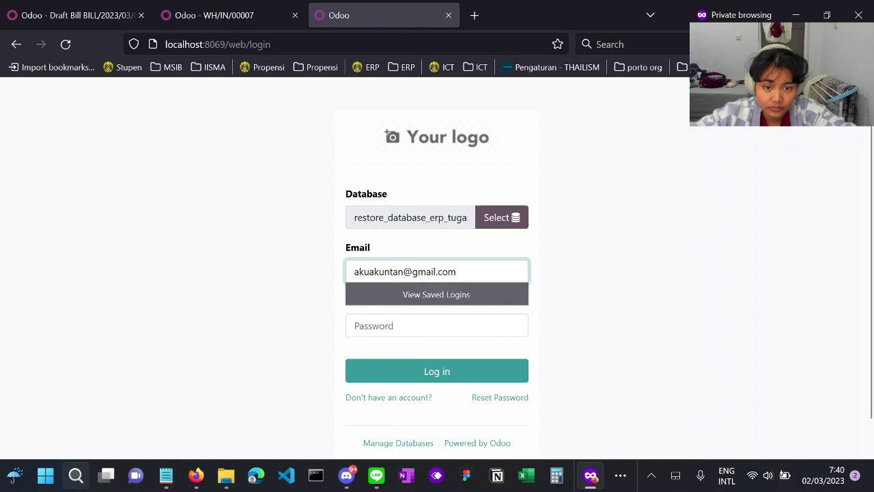
- Log in as the accountant user with their e-mail and the pasted password
{"action": "double_click", "coordinate": [380, 272]}
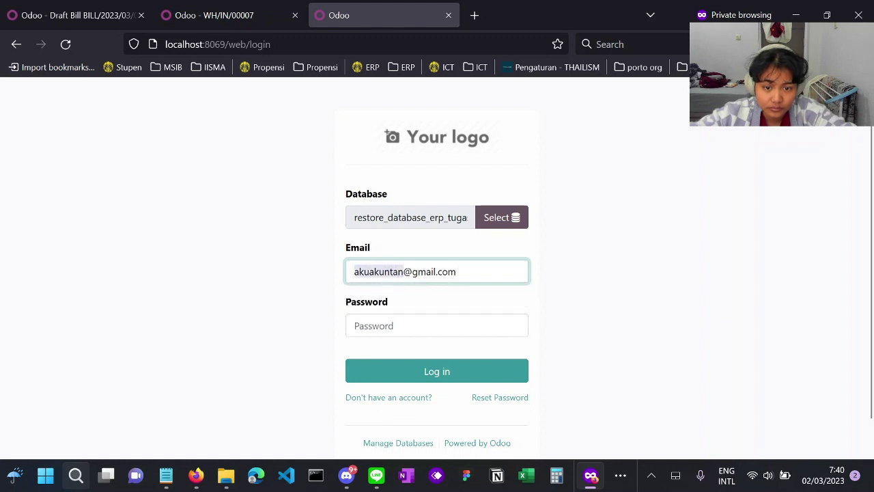
{"action": "right_click", "coordinate": [352, 275]}
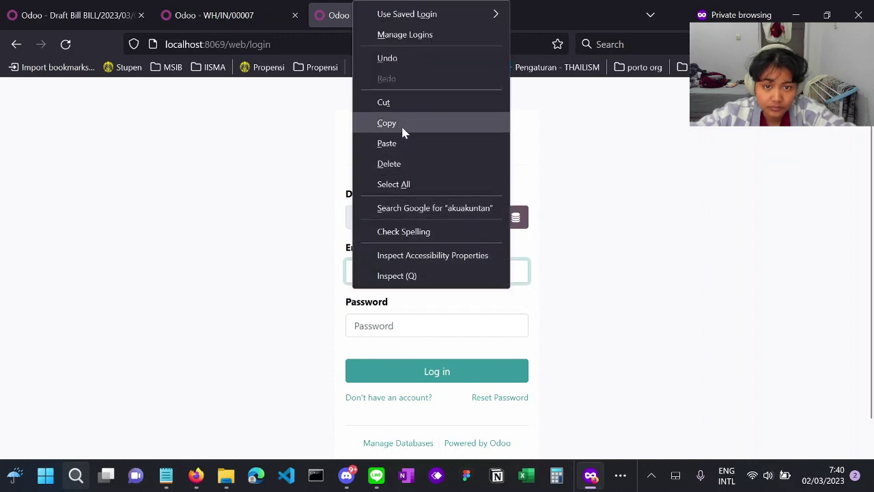
{"action": "left_click", "coordinate": [402, 125]}
{"action": "right_click", "coordinate": [384, 326]}
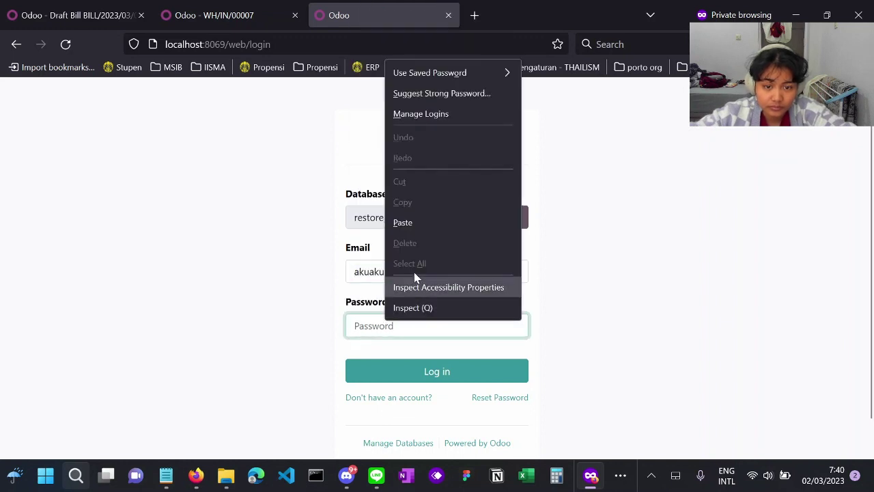
{"action": "left_click", "coordinate": [424, 222]}
{"action": "left_click", "coordinate": [413, 380]}
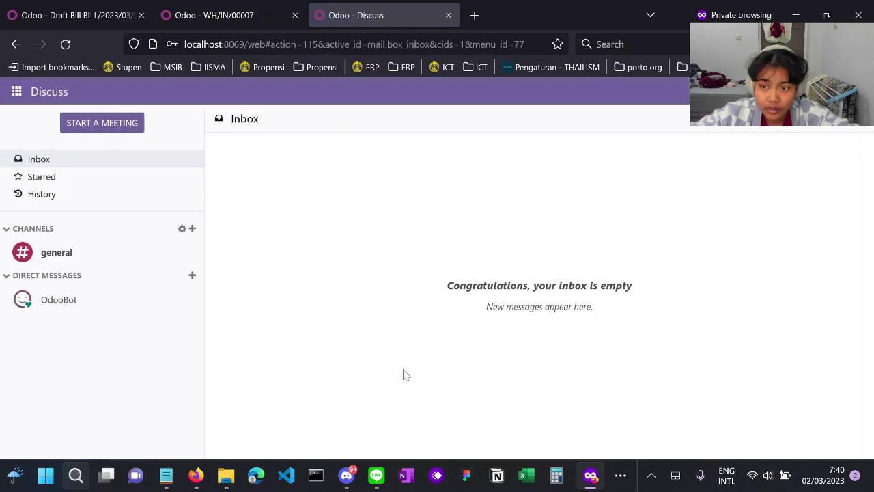
- Open Invoicing's Vendors > Bills list showing draft BILL/2023/03/0001 at Rp -3,300,000.00
{"action": "left_click", "coordinate": [17, 91]}
{"action": "left_click", "coordinate": [54, 173]}
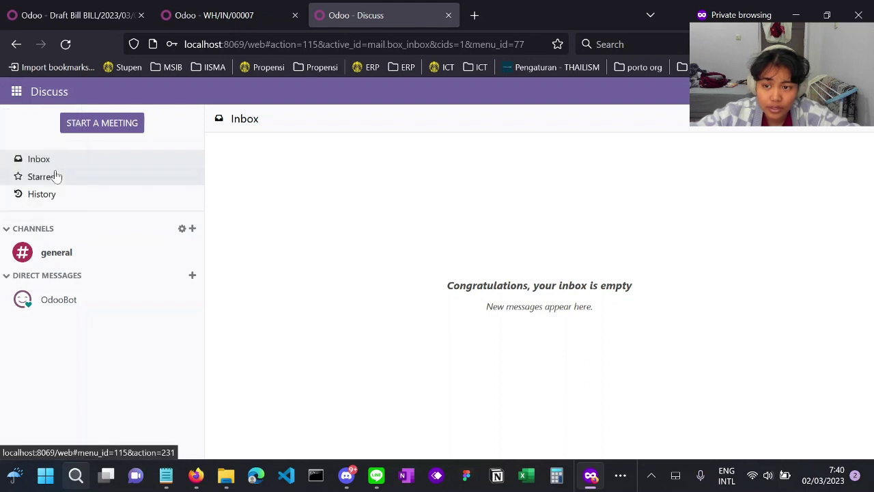
{"action": "left_click", "coordinate": [18, 96]}
{"action": "left_click", "coordinate": [21, 100]}
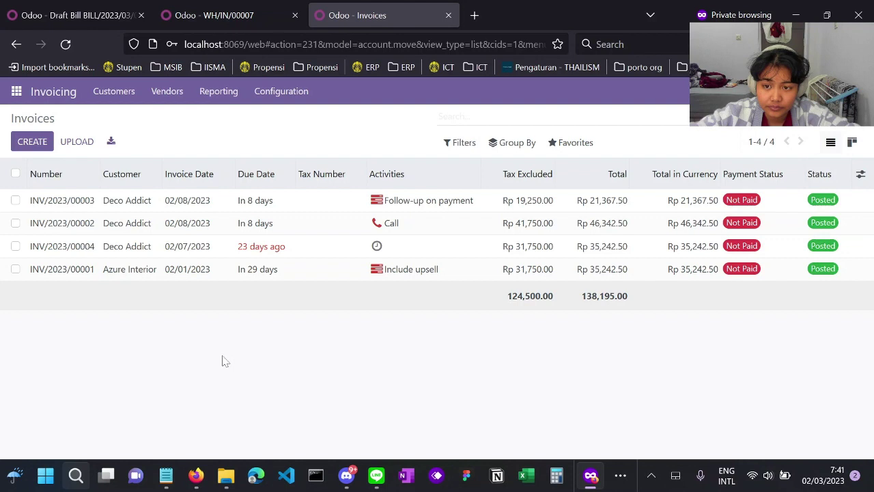
{"action": "left_click", "coordinate": [172, 93]}
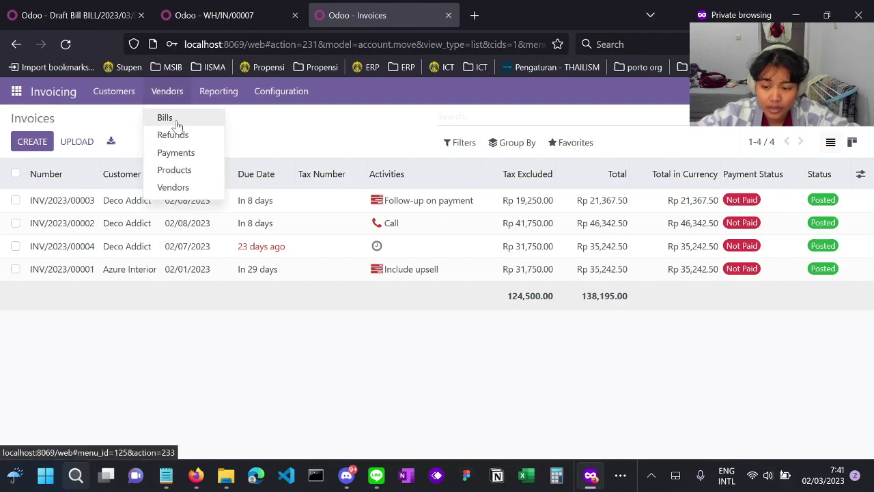
{"action": "left_click", "coordinate": [176, 124]}
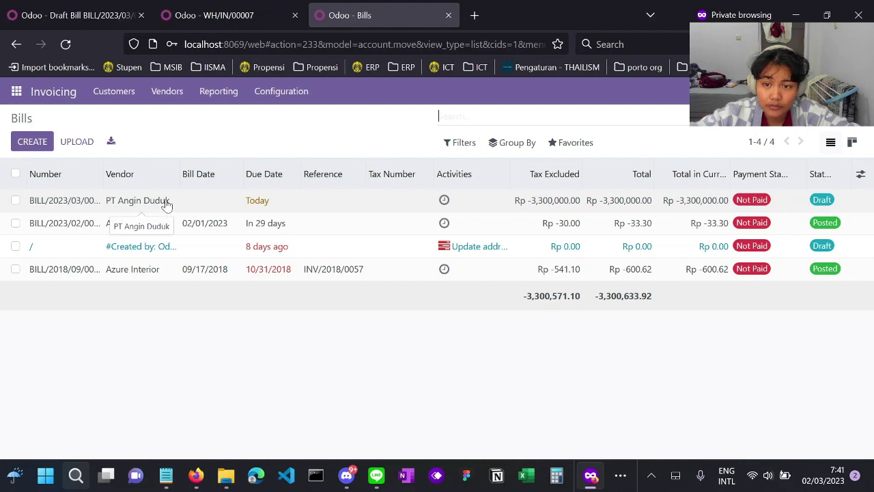
- Open draft bill BILL/2023/03/0001 and set its bill date to 2 March 2023
{"action": "double_click", "coordinate": [205, 203]}
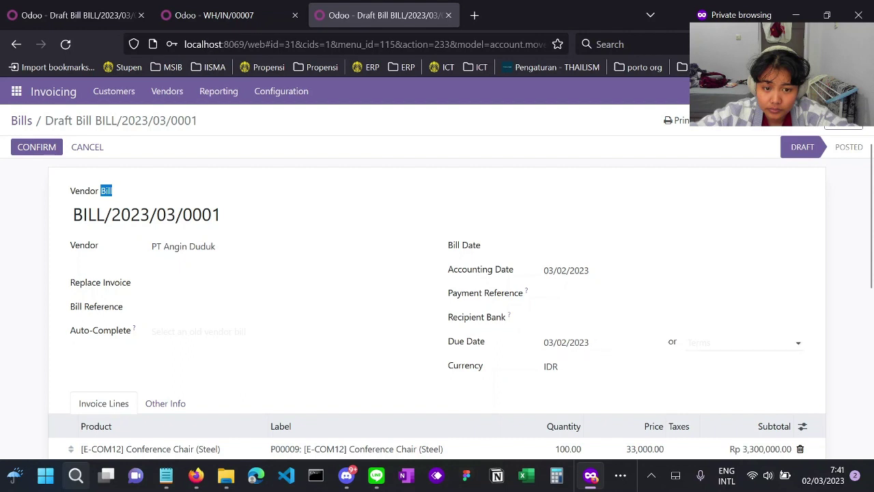
{"action": "left_click", "coordinate": [358, 361]}
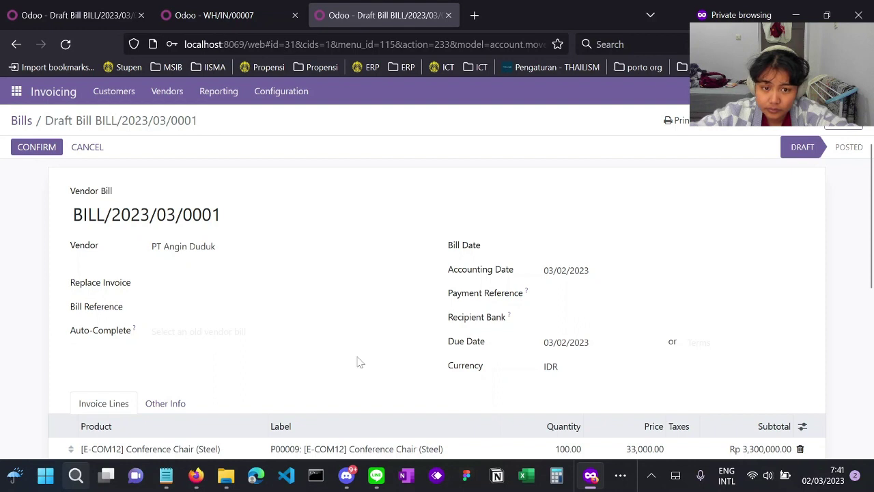
{"action": "left_click", "coordinate": [573, 245]}
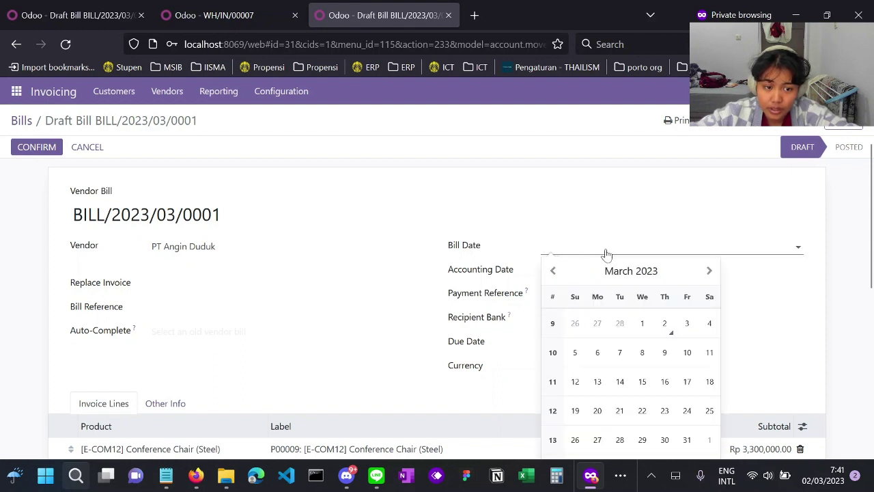
{"action": "left_click", "coordinate": [667, 333]}
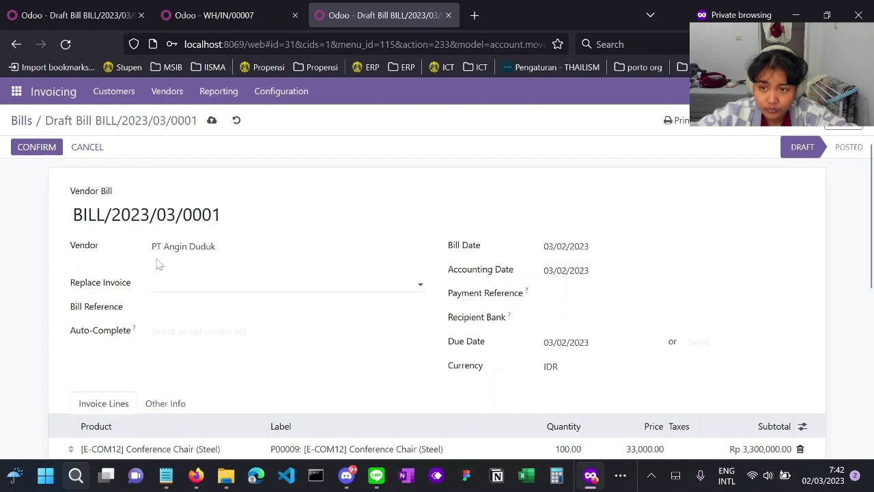
{"action": "scroll", "coordinate": [154, 260], "scroll_direction": "down", "scroll_amount": 2}
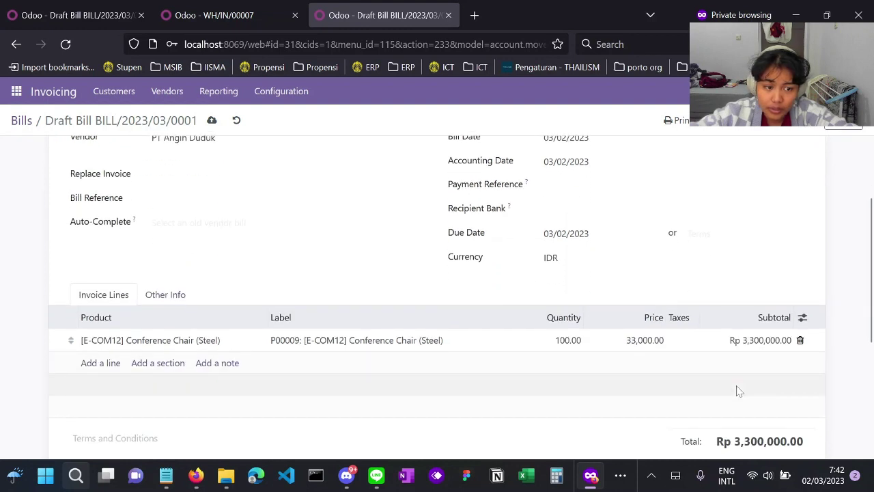
{"action": "scroll", "coordinate": [739, 390], "scroll_direction": "down", "scroll_amount": 1}
{"action": "scroll", "coordinate": [739, 390], "scroll_direction": "down", "scroll_amount": 2}
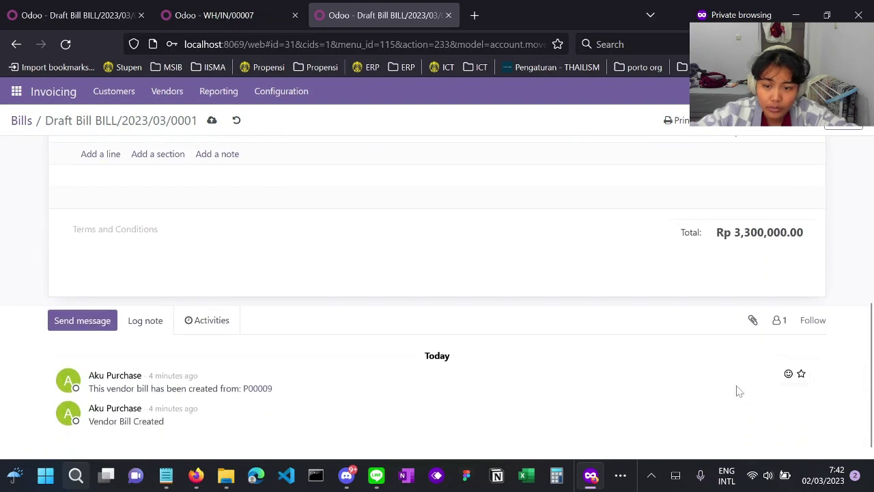
{"action": "scroll", "coordinate": [486, 326], "scroll_direction": "up", "scroll_amount": 5}
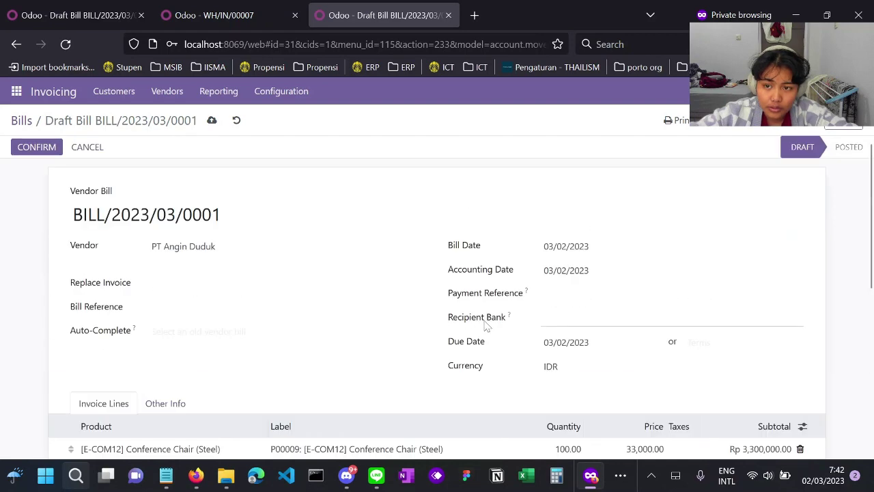
{"action": "scroll", "coordinate": [485, 326], "scroll_direction": "down", "scroll_amount": 5}
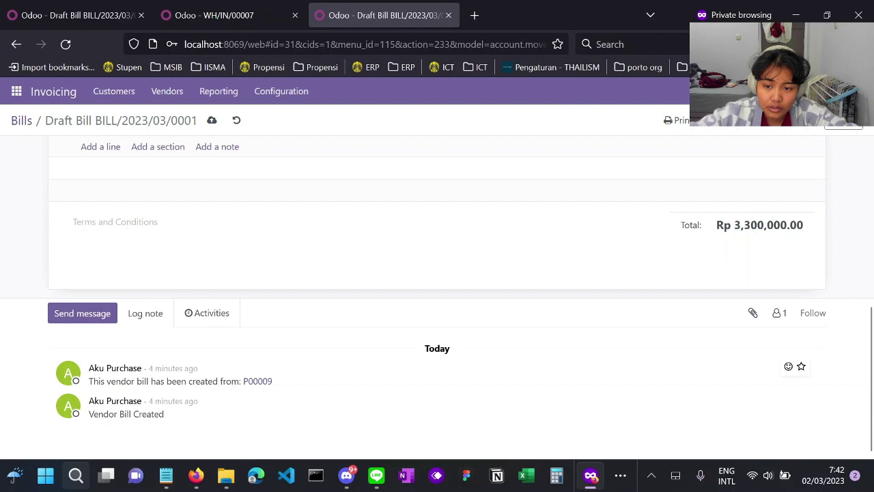
{"action": "scroll", "coordinate": [333, 362], "scroll_direction": "up", "scroll_amount": 5}
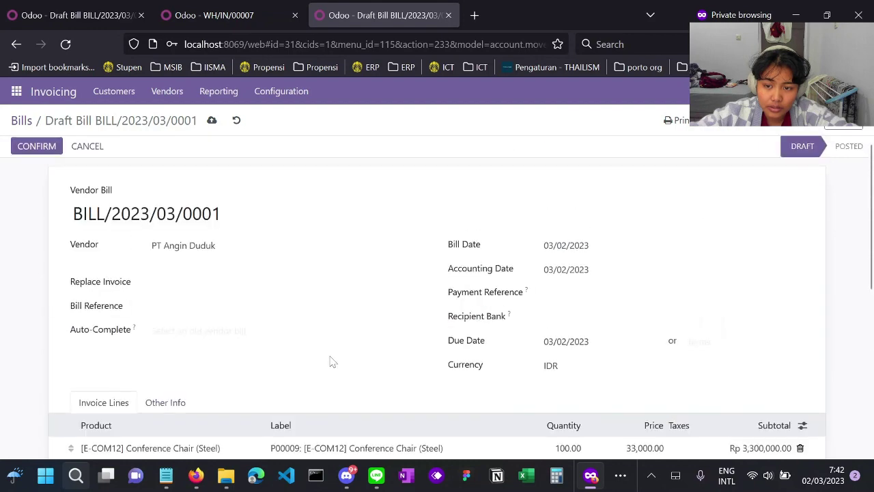
- Confirm BILL/2023/03/0001 and check the Draft → Posted entry in its log
{"action": "left_click", "coordinate": [38, 148]}
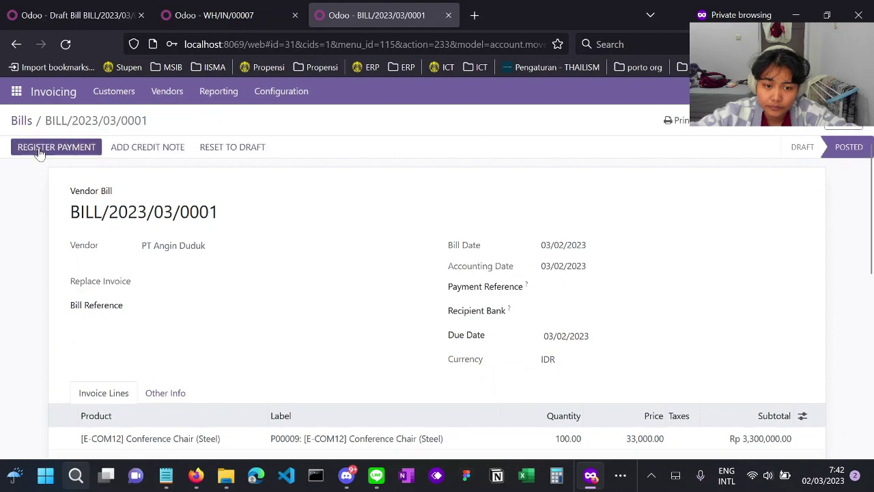
{"action": "left_click", "coordinate": [39, 149]}
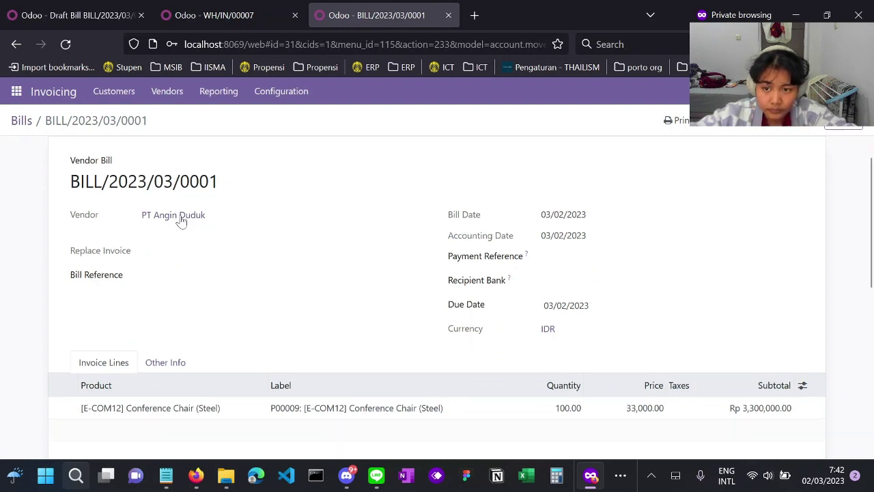
{"action": "scroll", "coordinate": [180, 219], "scroll_direction": "down", "scroll_amount": 5}
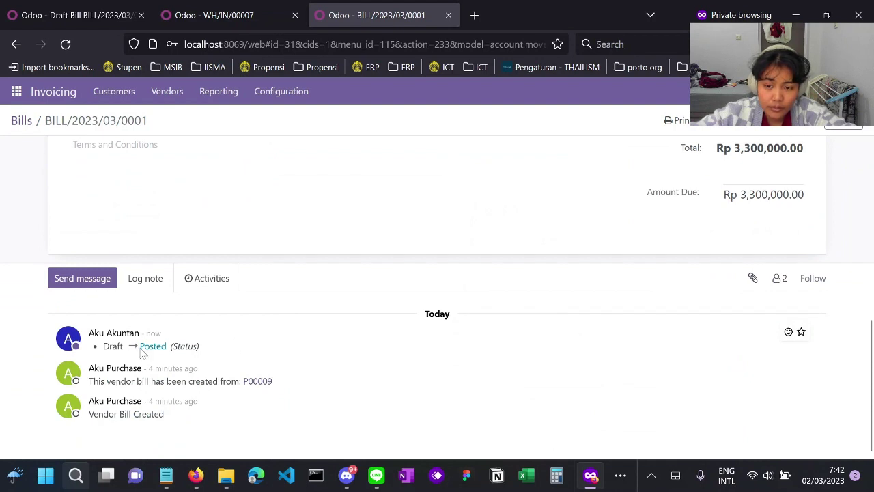
{"action": "left_click_drag", "start_coordinate": [140, 347], "coordinate": [172, 346]}
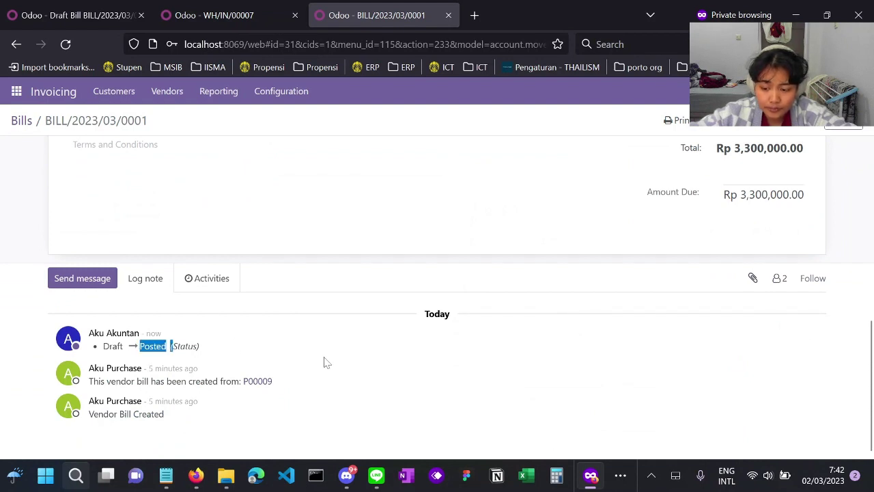
{"action": "scroll", "coordinate": [390, 347], "scroll_direction": "up", "scroll_amount": 1}
{"action": "scroll", "coordinate": [392, 346], "scroll_direction": "up", "scroll_amount": 10}
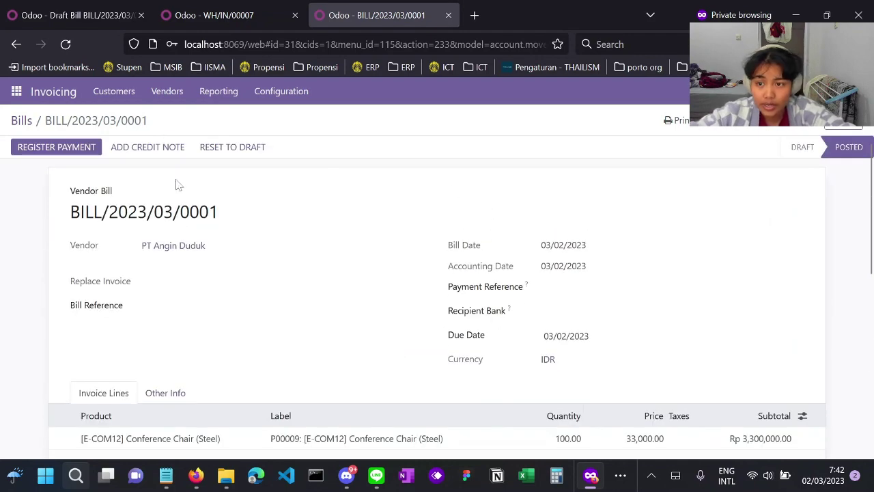
- Register a Rp 3,300,000.00 Bank payment against vendor bill BILL/2023/03/0001
{"action": "left_click", "coordinate": [82, 148]}
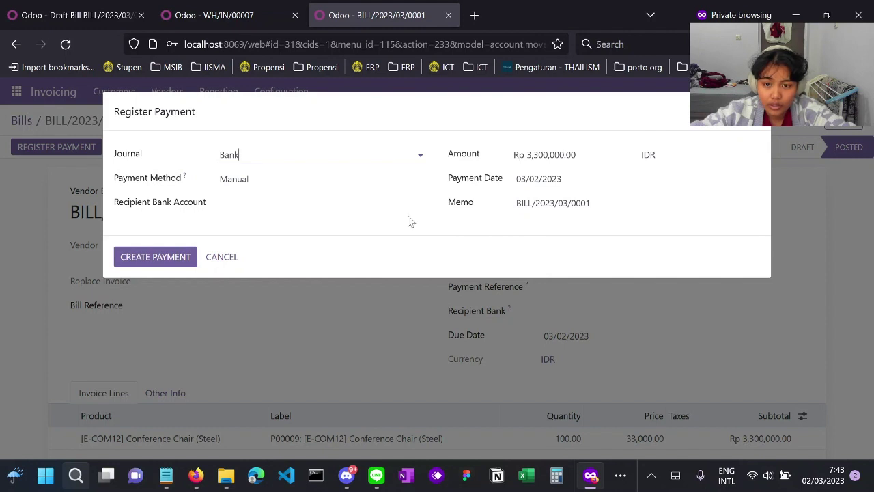
{"action": "left_click", "coordinate": [157, 263]}
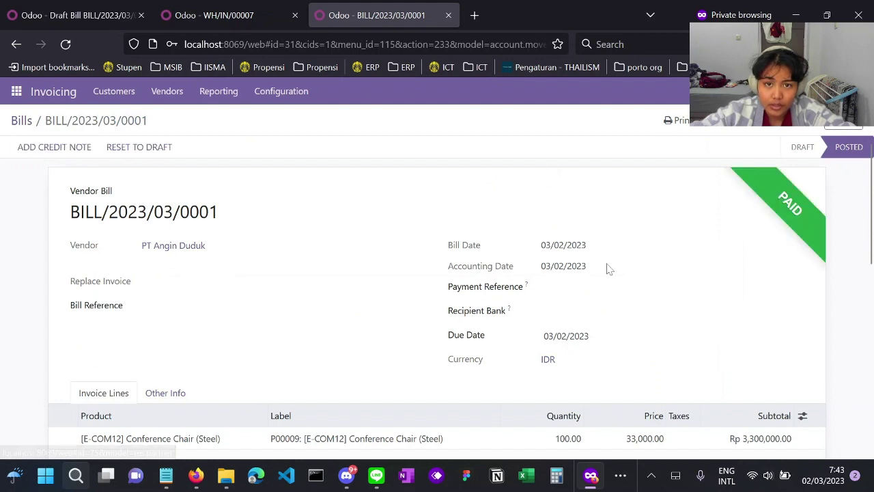
{"action": "scroll", "coordinate": [635, 246], "scroll_direction": "down", "scroll_amount": 2}
{"action": "scroll", "coordinate": [669, 228], "scroll_direction": "up", "scroll_amount": 2}
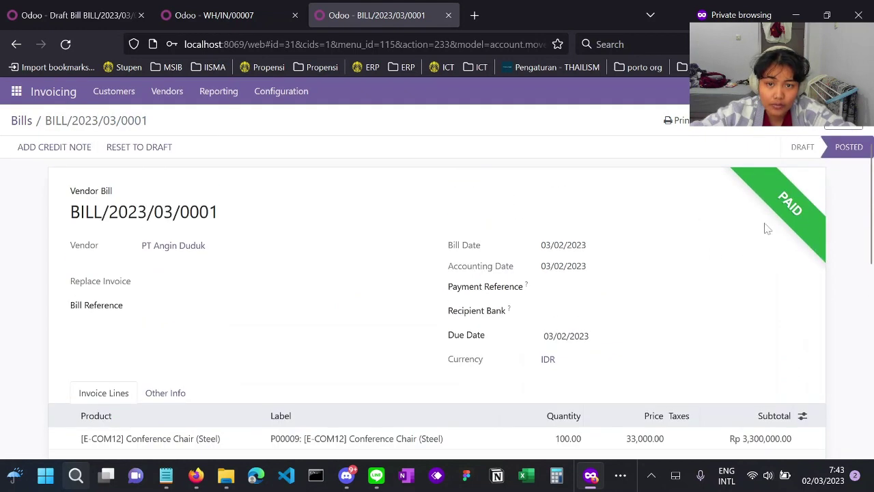
{"action": "scroll", "coordinate": [769, 271], "scroll_direction": "down", "scroll_amount": 10}
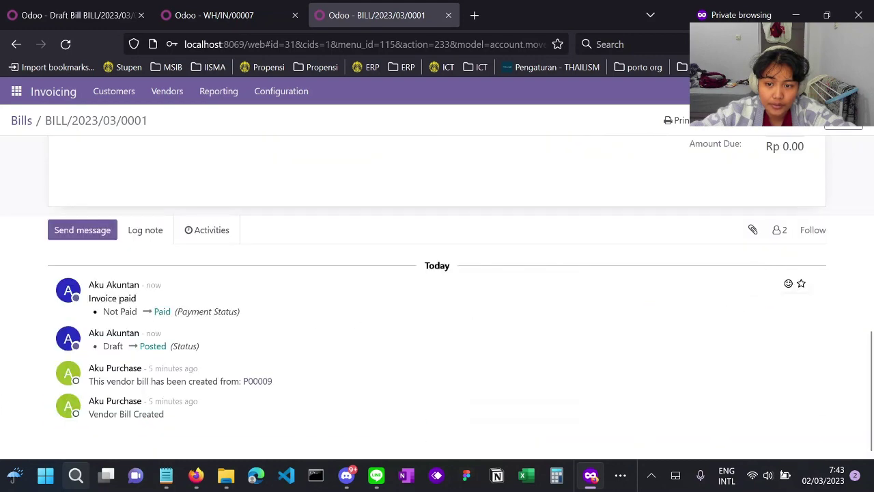
{"action": "double_click", "coordinate": [160, 312]}
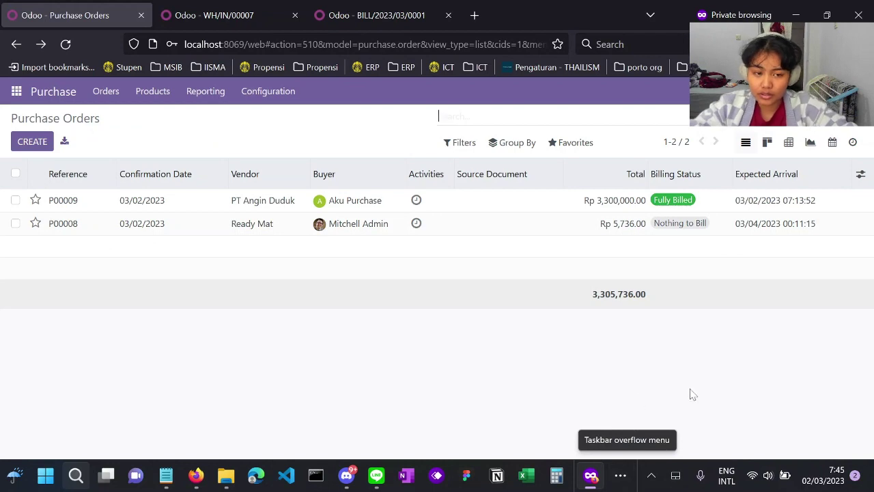
{"action": "left_click", "coordinate": [376, 15]}
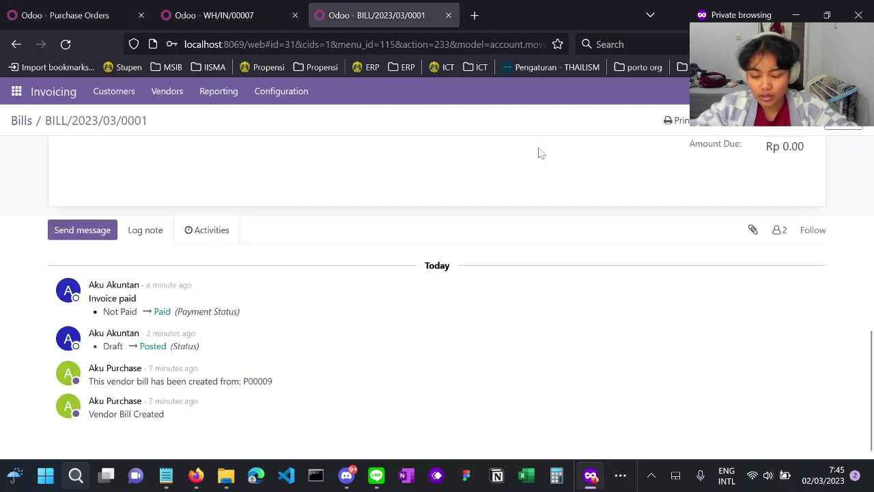
{"action": "scroll", "coordinate": [538, 153], "scroll_direction": "up", "scroll_amount": 10}
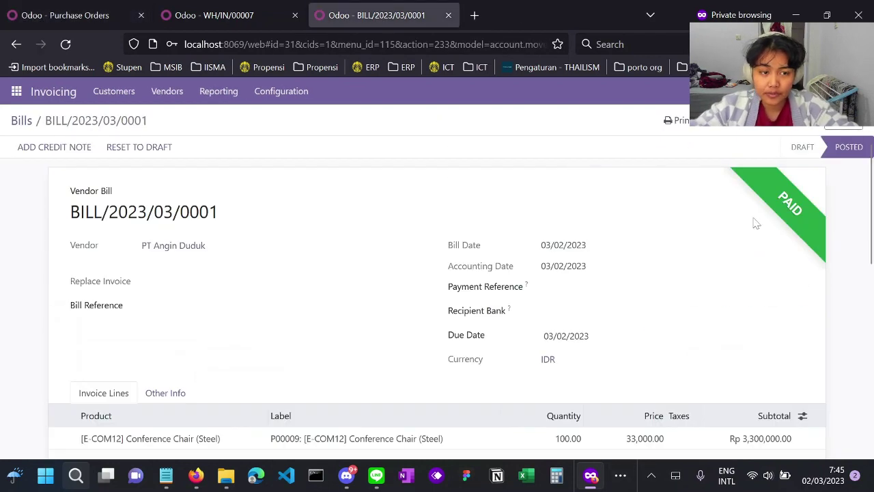